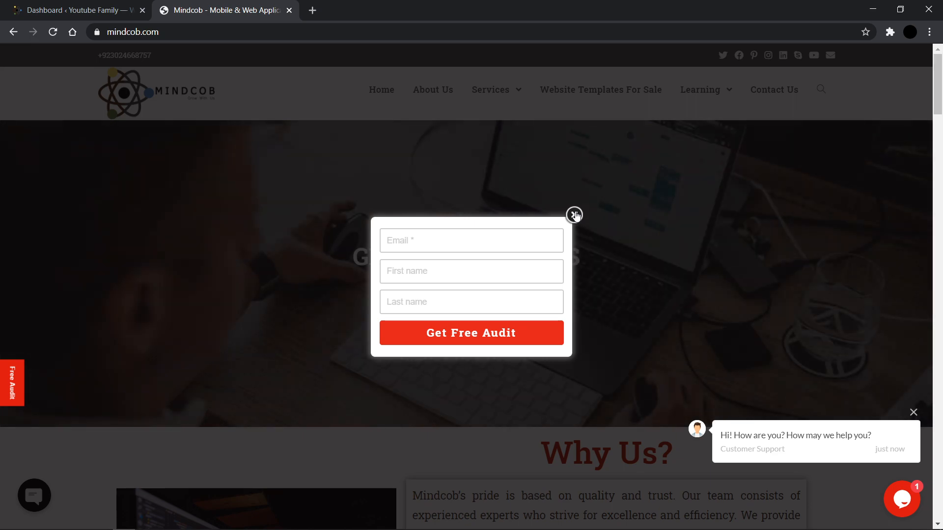
Step: Open pro.mindcob.com in a new browser tab and return to the WordPress dashboard
{"action": "left_click", "coordinate": [575, 214]}
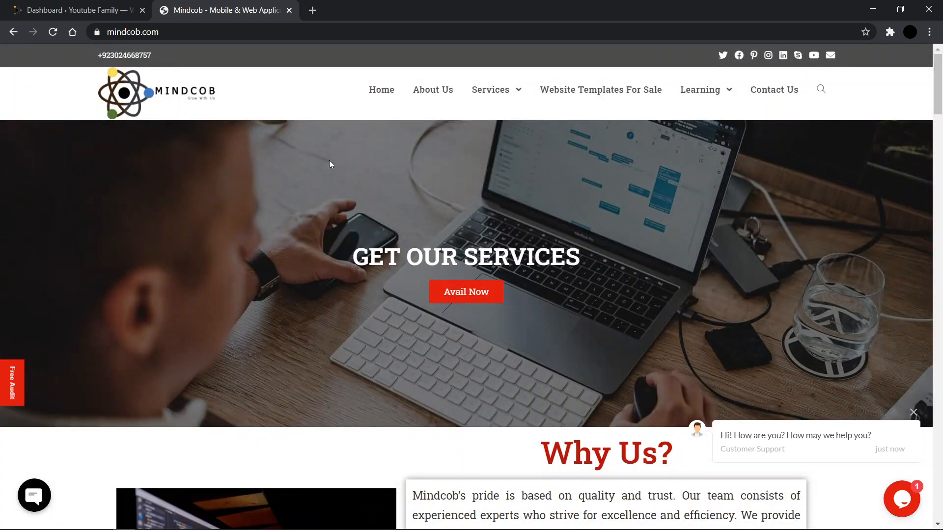
{"action": "left_click", "coordinate": [110, 5]}
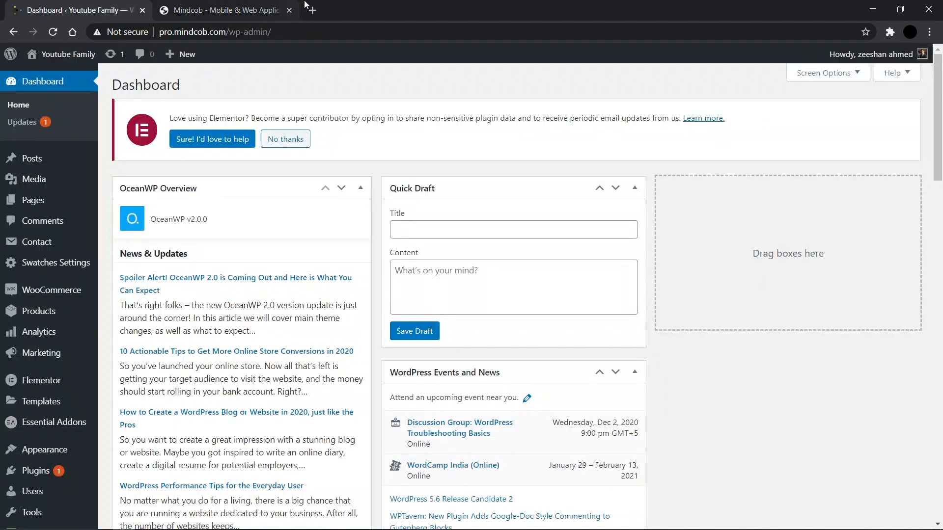
{"action": "left_click", "coordinate": [311, 6]}
{"action": "type", "text": "pro.mindcob.com"}
{"action": "key", "text": "Return"}
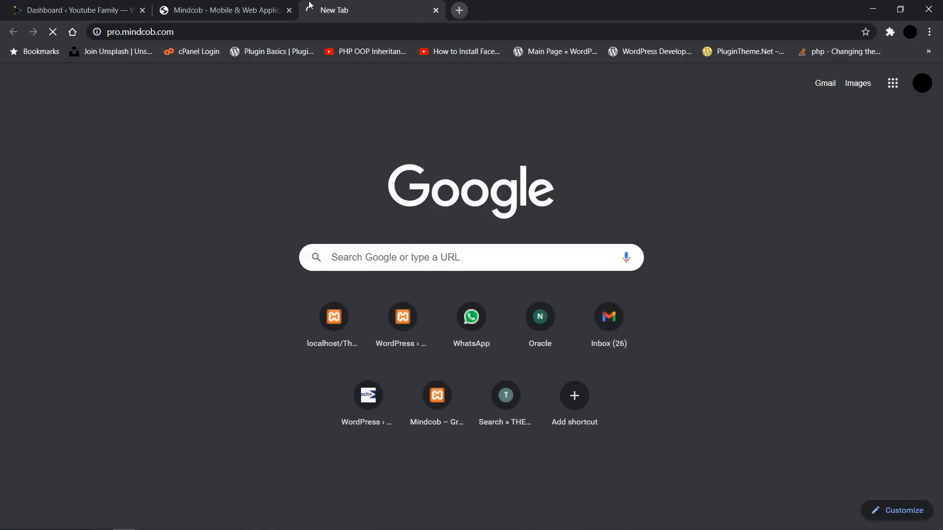
{"action": "left_click", "coordinate": [69, 5]}
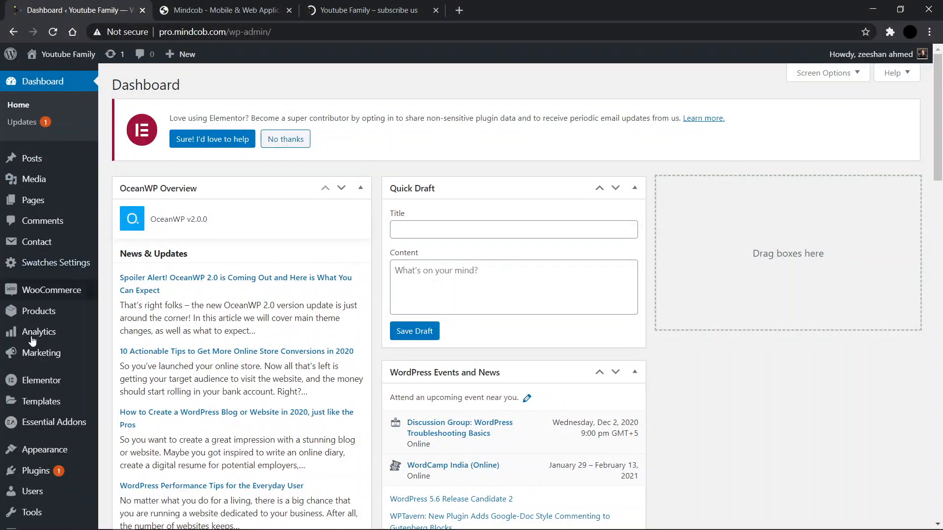
Step: Open the theme Customizer from the Appearance section
{"action": "scroll", "coordinate": [41, 437], "scroll_direction": "down", "scroll_amount": 3}
{"action": "mouse_move", "coordinate": [68, 366]}
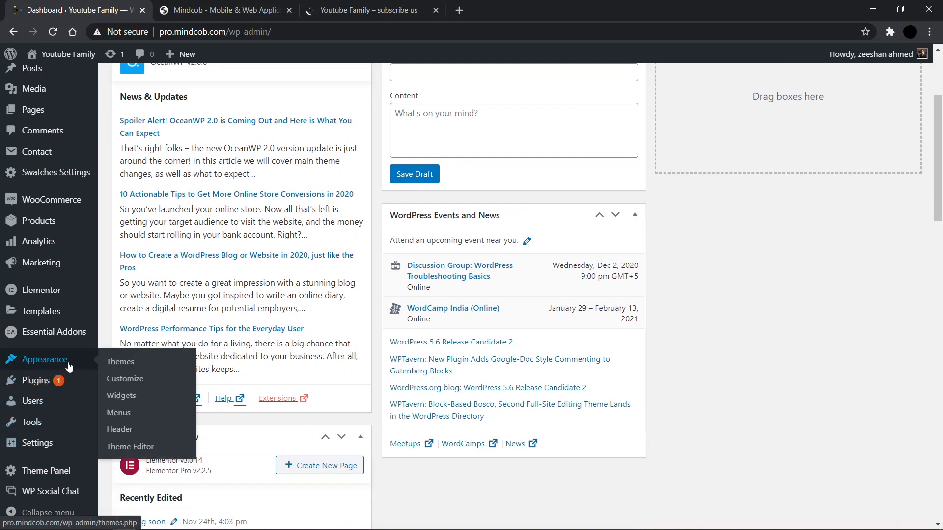
{"action": "left_click", "coordinate": [129, 380]}
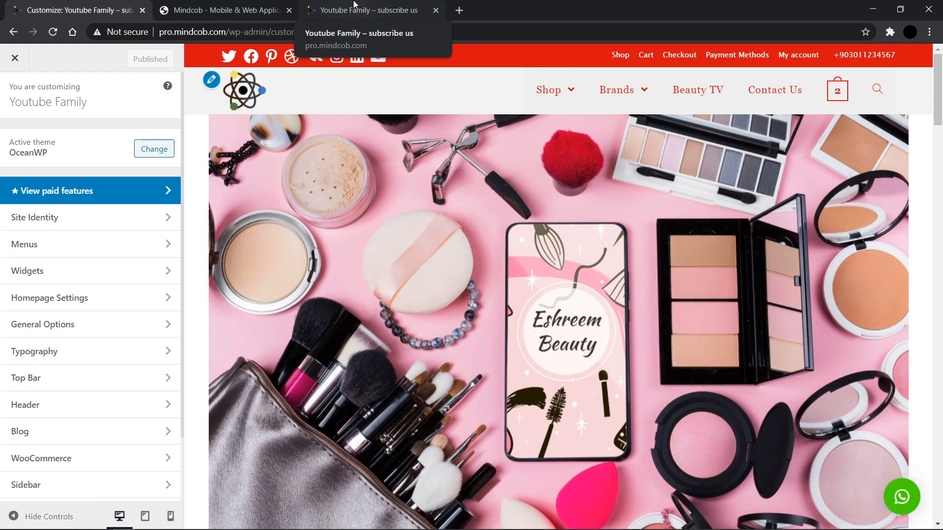
Step: Open the WooCommerce Store Notice settings in the Customizer
{"action": "scroll", "coordinate": [84, 336], "scroll_direction": "down", "scroll_amount": 3}
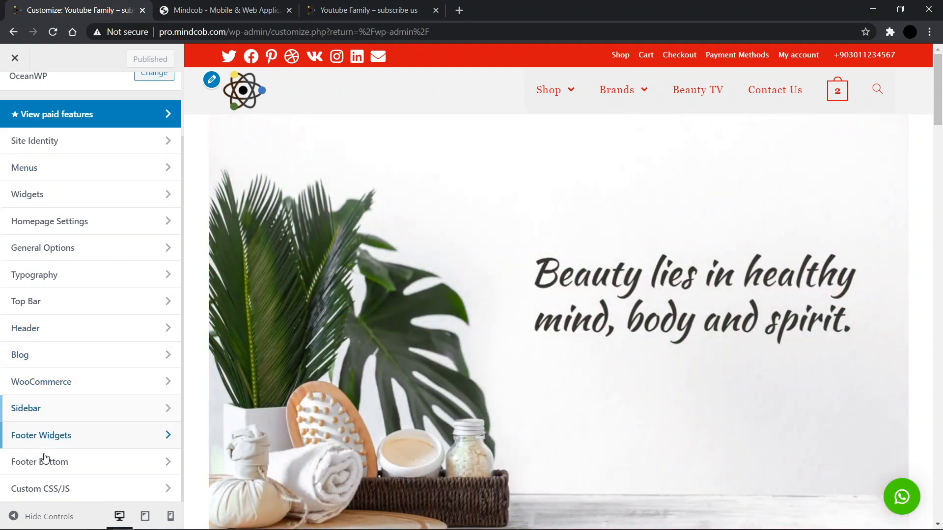
{"action": "left_click", "coordinate": [96, 383]}
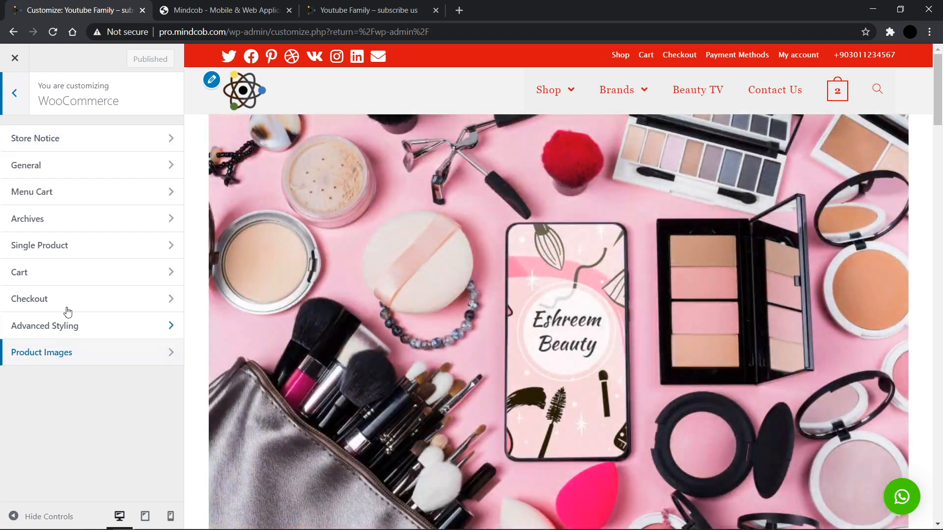
{"action": "left_click", "coordinate": [78, 140]}
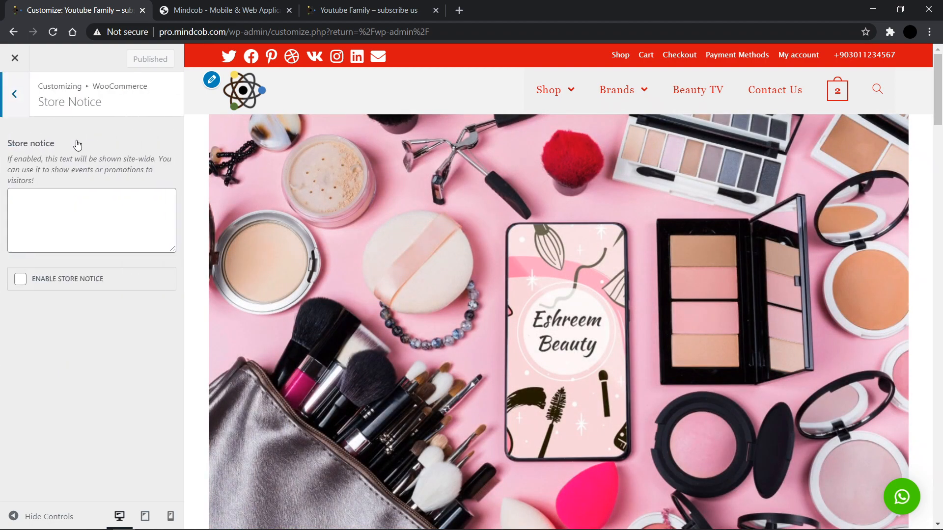
Step: Enter the store notice text 'get 30% on abc coupon', enable the store notice, and publish
{"action": "left_click", "coordinate": [34, 228]}
{"action": "type", "text": "get 30% on abc coupon"}
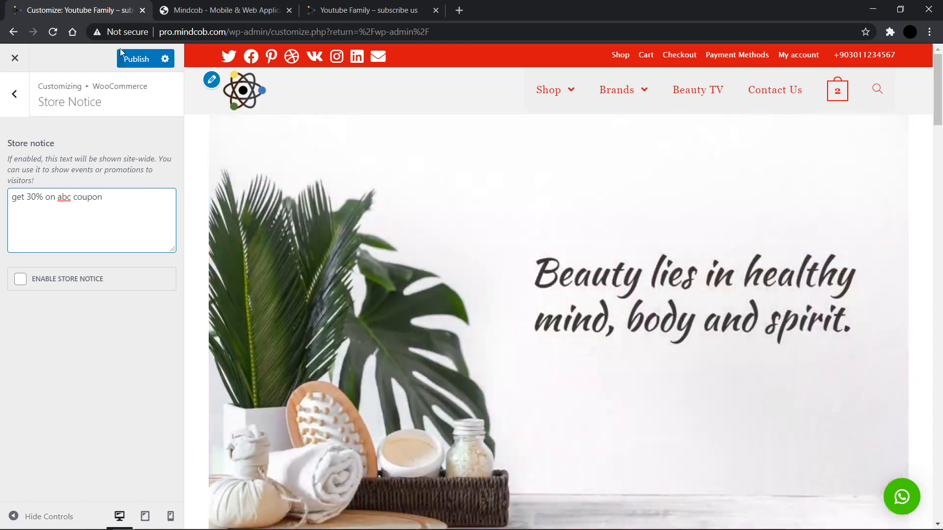
{"action": "left_click", "coordinate": [81, 283]}
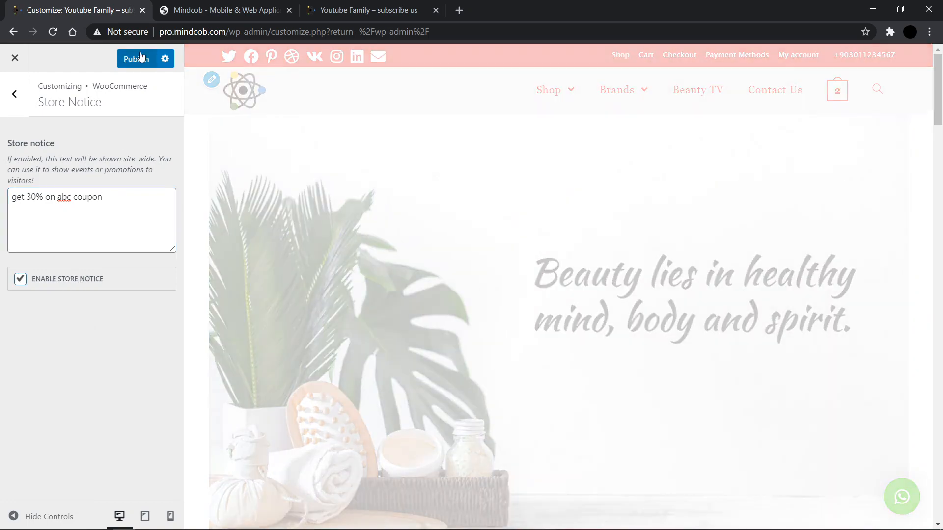
{"action": "left_click", "coordinate": [140, 57]}
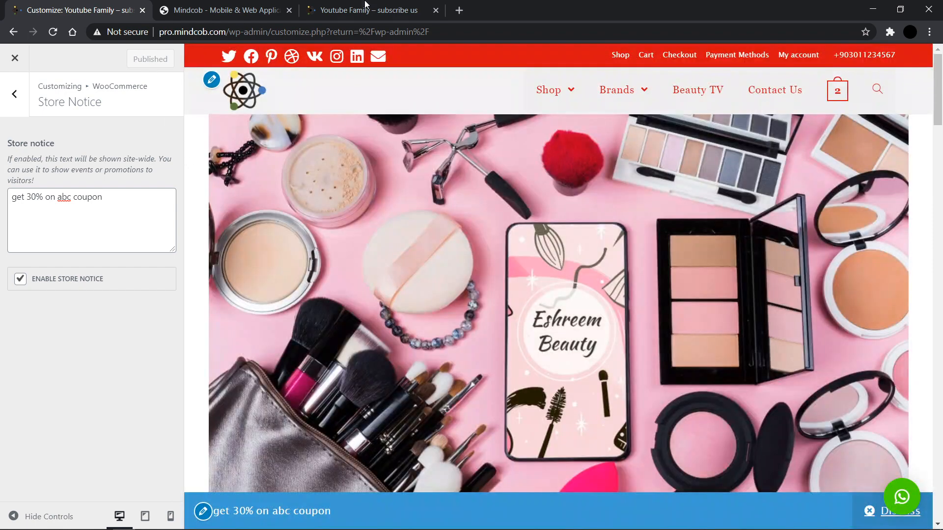
Step: Preview the store notice on the live site tab and dismiss it
{"action": "left_click", "coordinate": [370, 6]}
{"action": "left_click", "coordinate": [126, 117]}
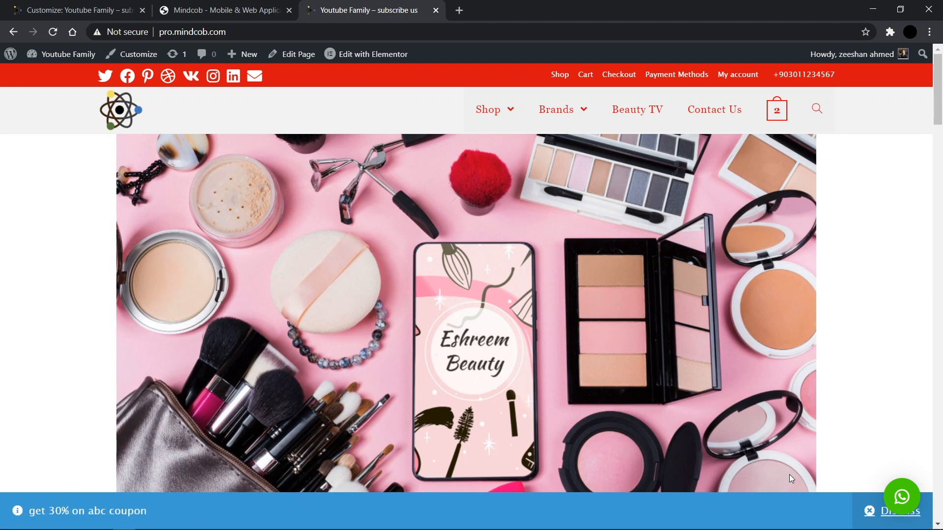
{"action": "left_click", "coordinate": [879, 512]}
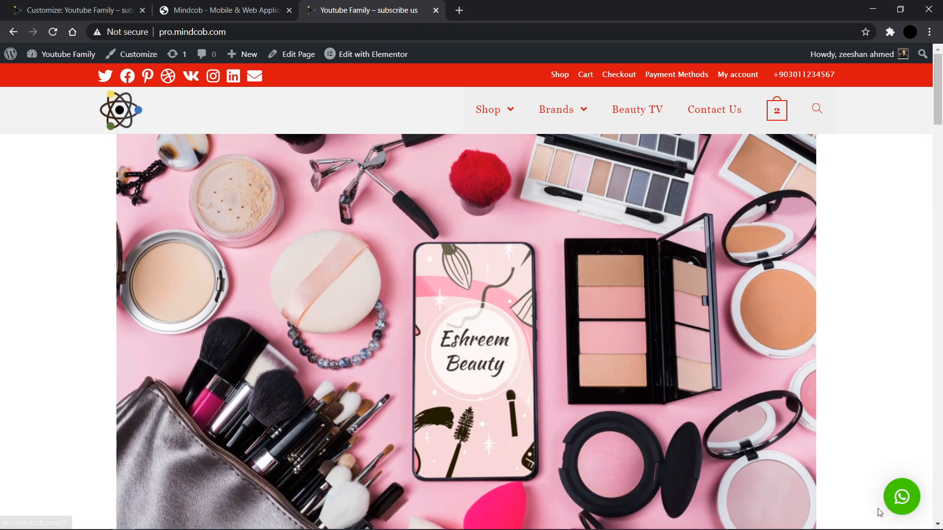
Step: Disable the store notice, clear its text, and publish the change
{"action": "left_click", "coordinate": [89, 5]}
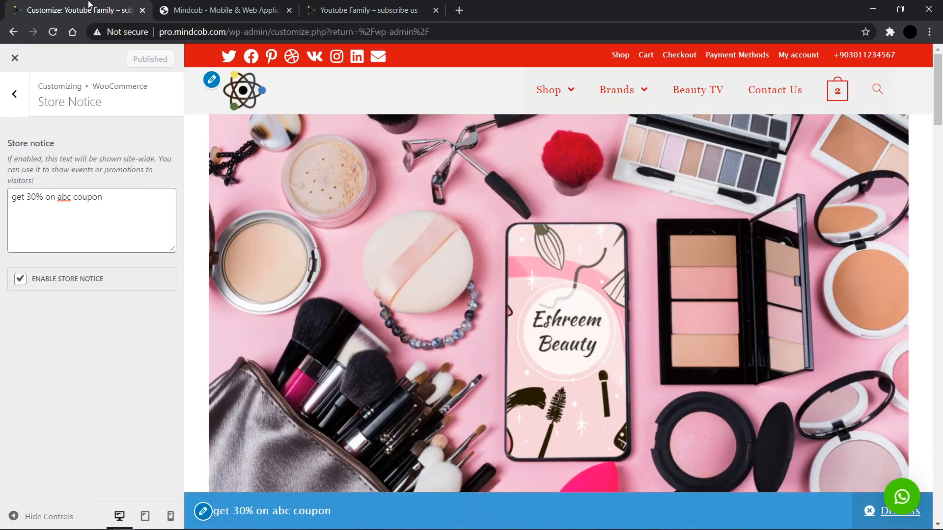
{"action": "left_click", "coordinate": [20, 279]}
{"action": "triple_click", "coordinate": [84, 221]}
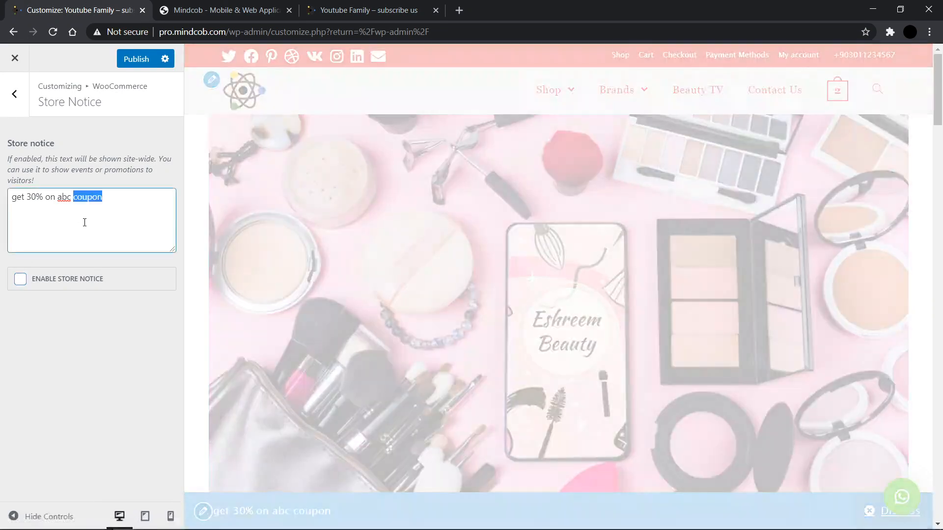
{"action": "key", "text": "BackSpace"}
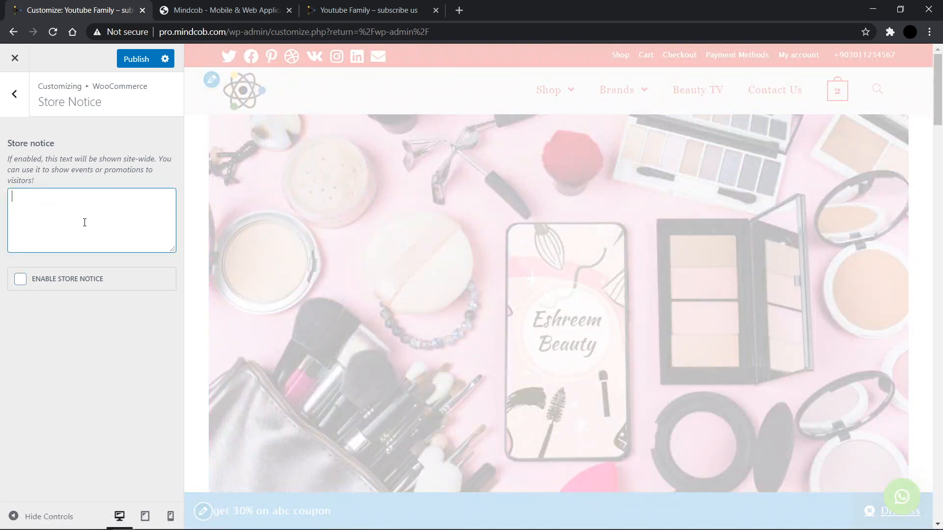
{"action": "left_click", "coordinate": [126, 60]}
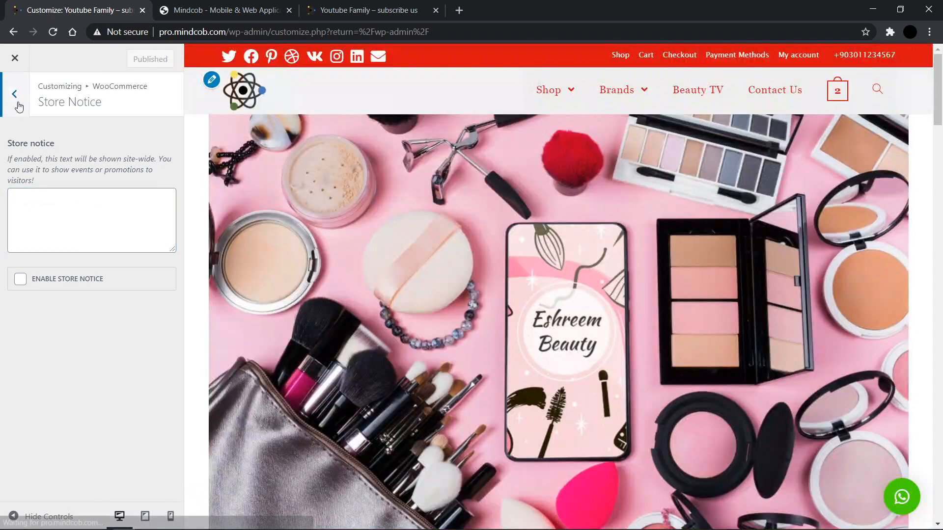
Step: Go back to the WooCommerce section and open its General settings
{"action": "left_click", "coordinate": [18, 104]}
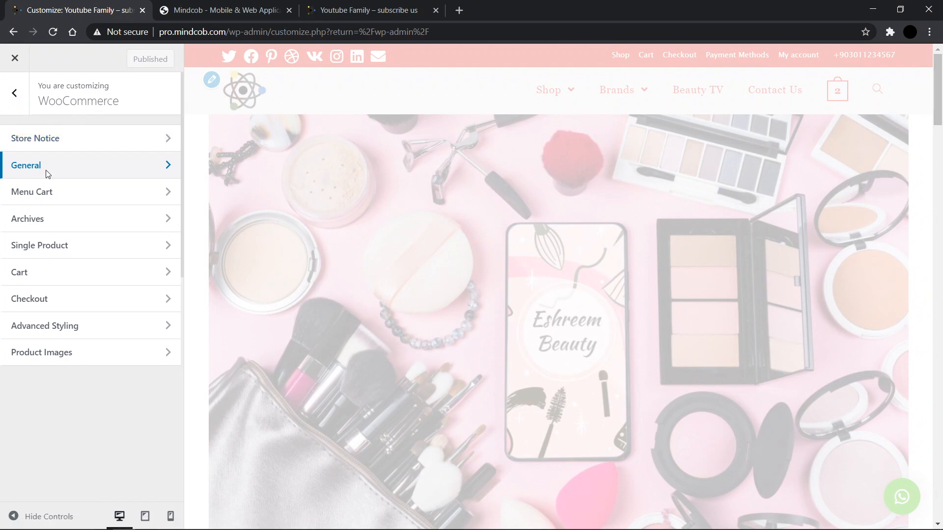
{"action": "left_click", "coordinate": [45, 168]}
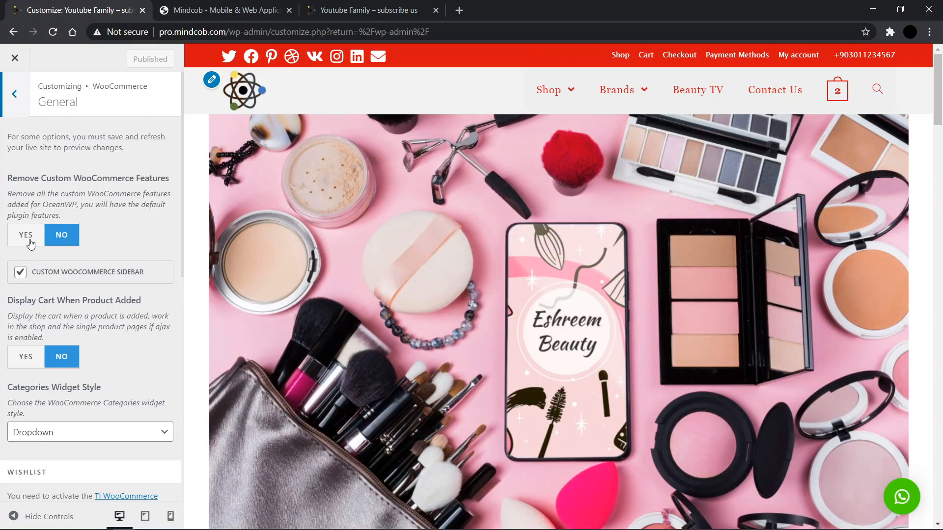
Step: Examine the WooCommerce General options in the Customizer
{"action": "scroll", "coordinate": [54, 242], "scroll_direction": "down", "scroll_amount": 1}
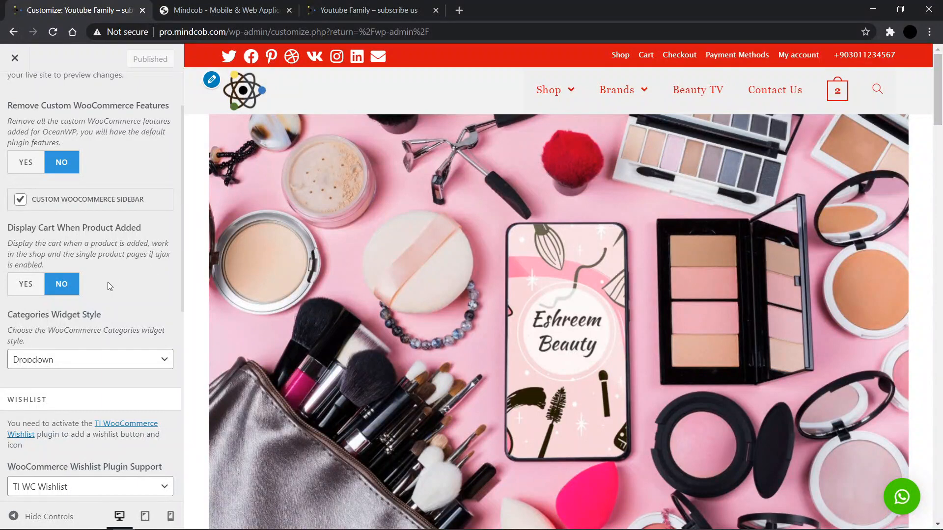
{"action": "scroll", "coordinate": [125, 324], "scroll_direction": "down", "scroll_amount": 1}
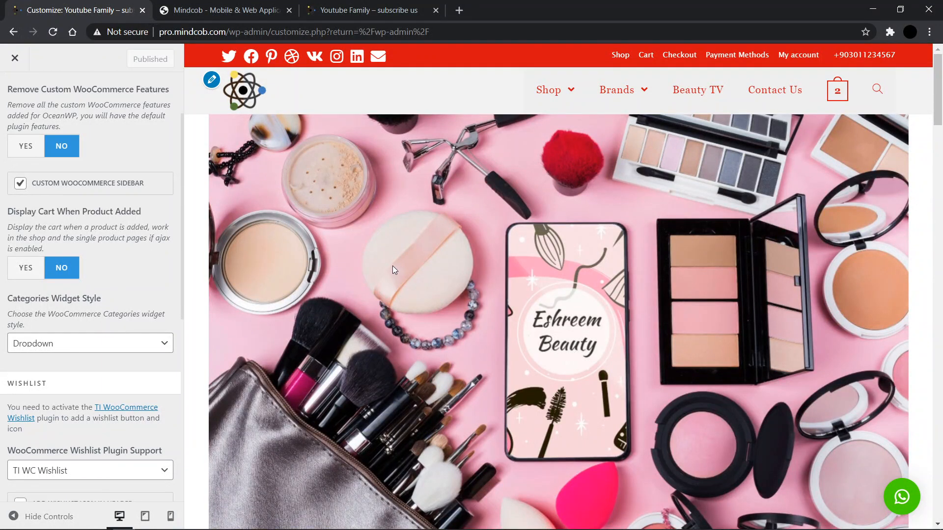
{"action": "scroll", "coordinate": [393, 266], "scroll_direction": "down", "scroll_amount": 1}
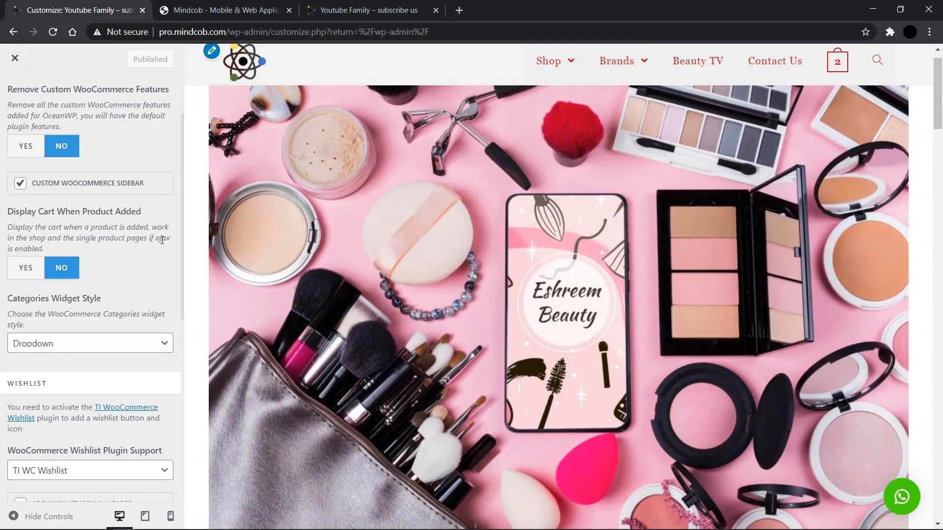
{"action": "left_click_drag", "start_coordinate": [160, 240], "coordinate": [446, 322]}
{"action": "scroll", "coordinate": [446, 322], "scroll_direction": "down", "scroll_amount": 11}
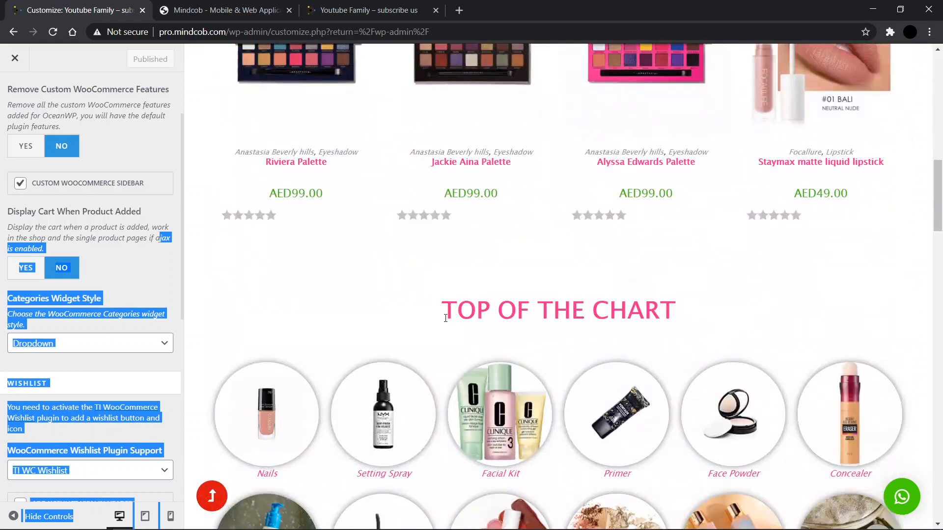
{"action": "scroll", "coordinate": [446, 318], "scroll_direction": "up", "scroll_amount": 5}
{"action": "left_click", "coordinate": [454, 361]}
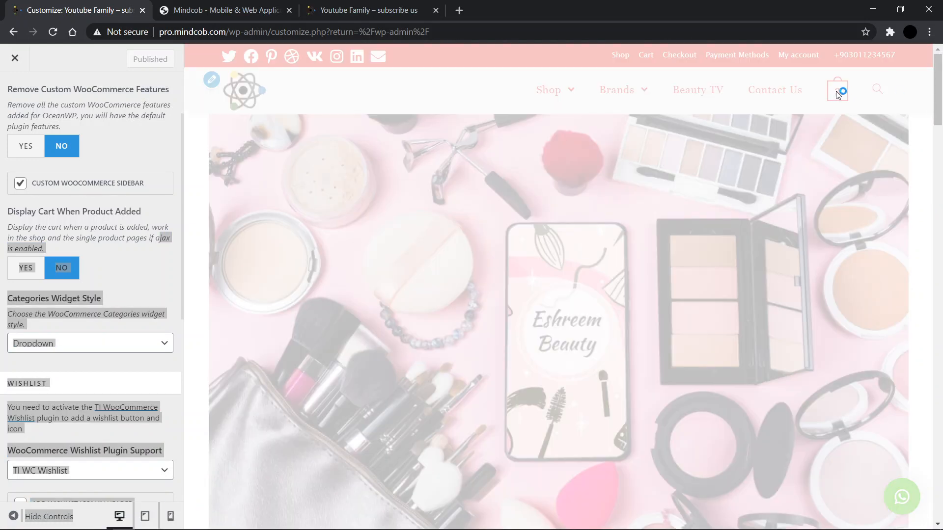
{"action": "left_click", "coordinate": [103, 281]}
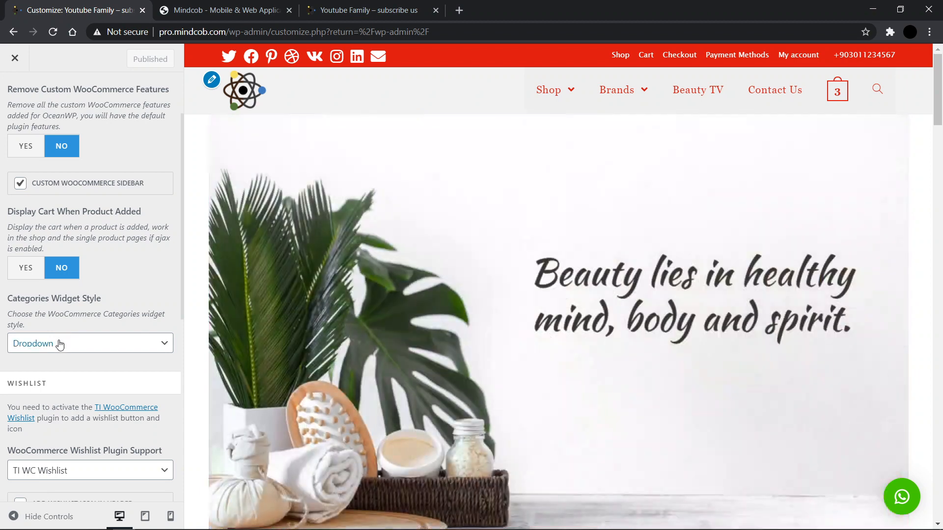
Step: Keep the Categories Widget Style set to Dropdown
{"action": "left_click", "coordinate": [59, 343]}
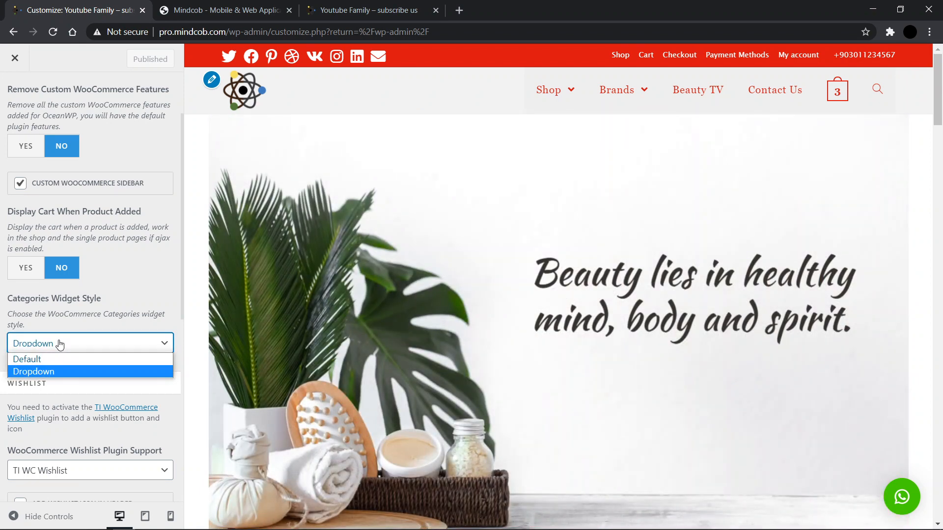
{"action": "key", "text": "Up"}
{"action": "left_click", "coordinate": [59, 343]}
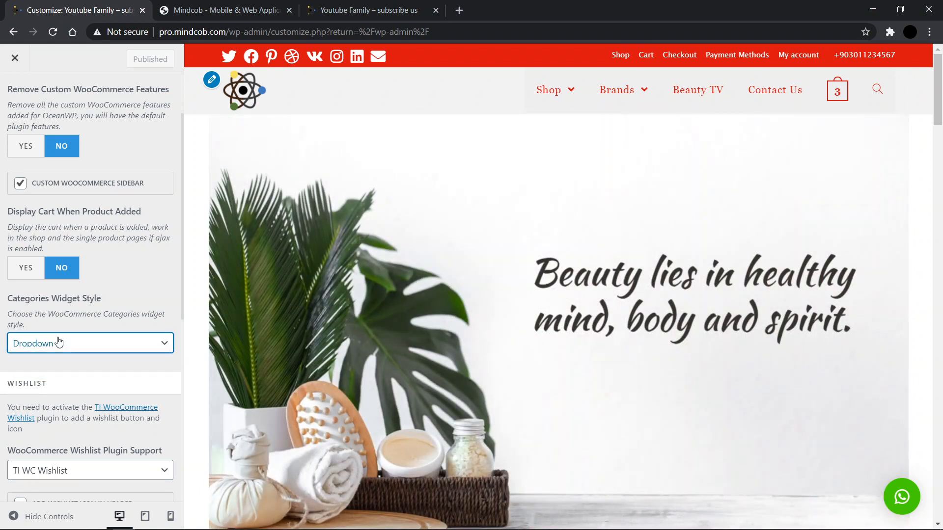
Step: Open the Jackie Aina Palette product page in the preview and toggle the Brands category in the categories widget
{"action": "scroll", "coordinate": [197, 381], "scroll_direction": "down", "scroll_amount": 1}
{"action": "scroll", "coordinate": [130, 410], "scroll_direction": "down", "scroll_amount": 3}
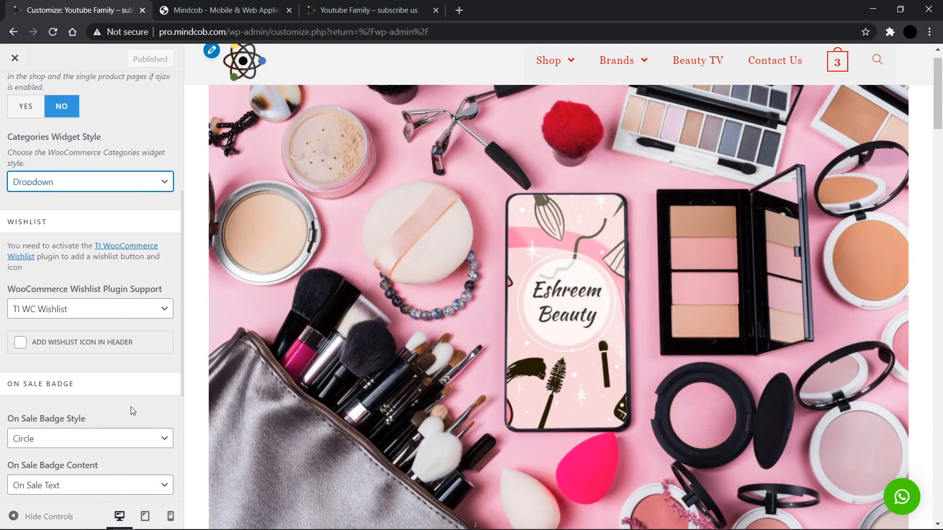
{"action": "scroll", "coordinate": [314, 413], "scroll_direction": "down", "scroll_amount": 10}
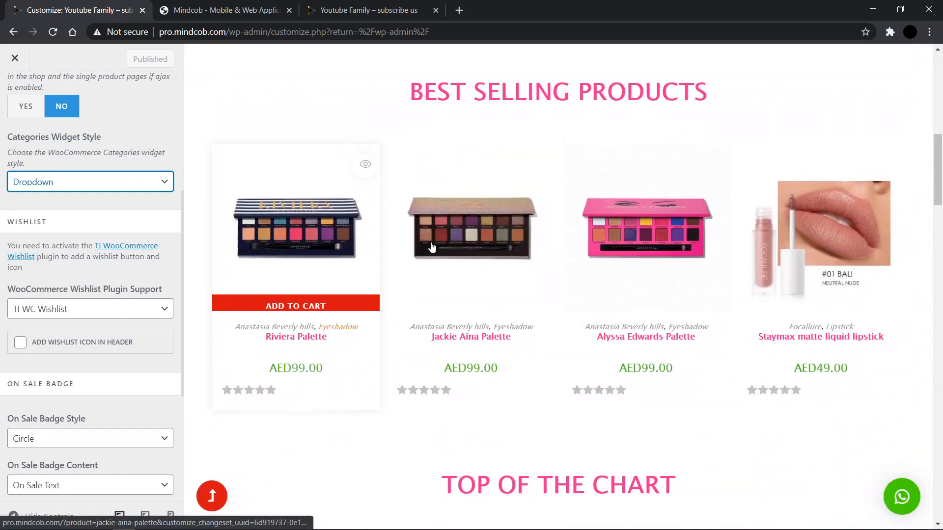
{"action": "left_click", "coordinate": [433, 244]}
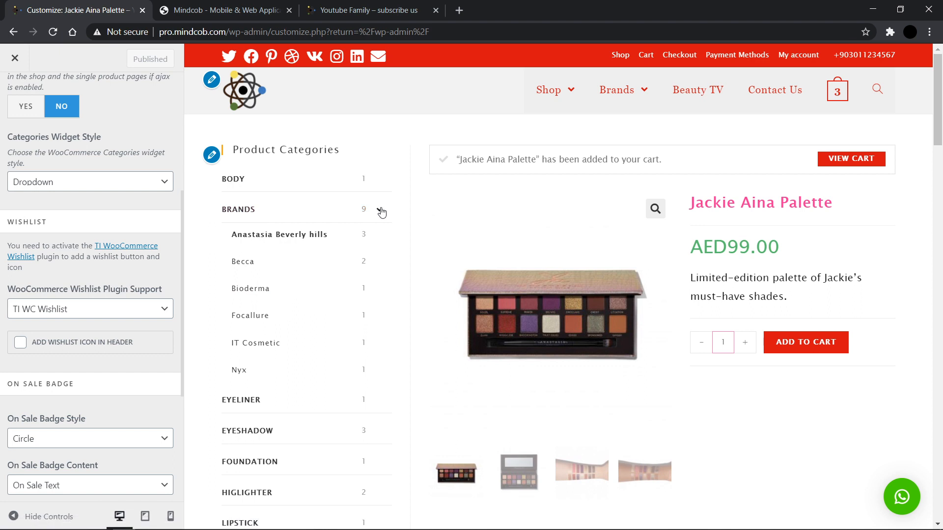
{"action": "left_click", "coordinate": [382, 213]}
{"action": "left_click", "coordinate": [382, 212]}
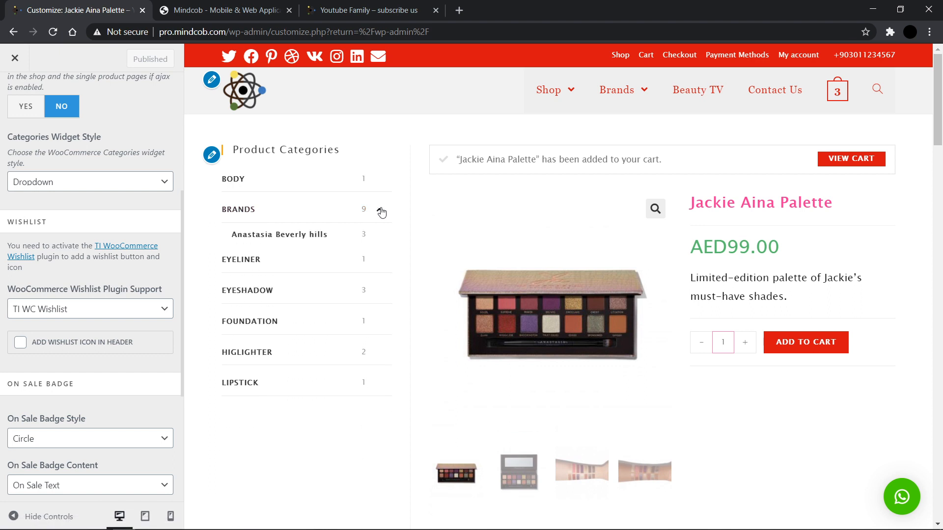
Step: Review the remaining General options and return the preview to the home page
{"action": "scroll", "coordinate": [54, 324], "scroll_direction": "down", "scroll_amount": 1}
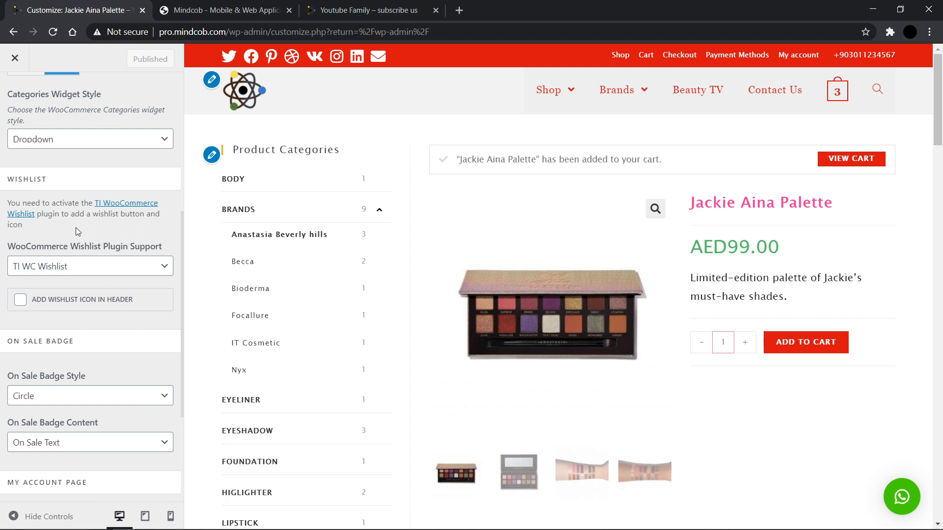
{"action": "scroll", "coordinate": [77, 231], "scroll_direction": "down", "scroll_amount": 3}
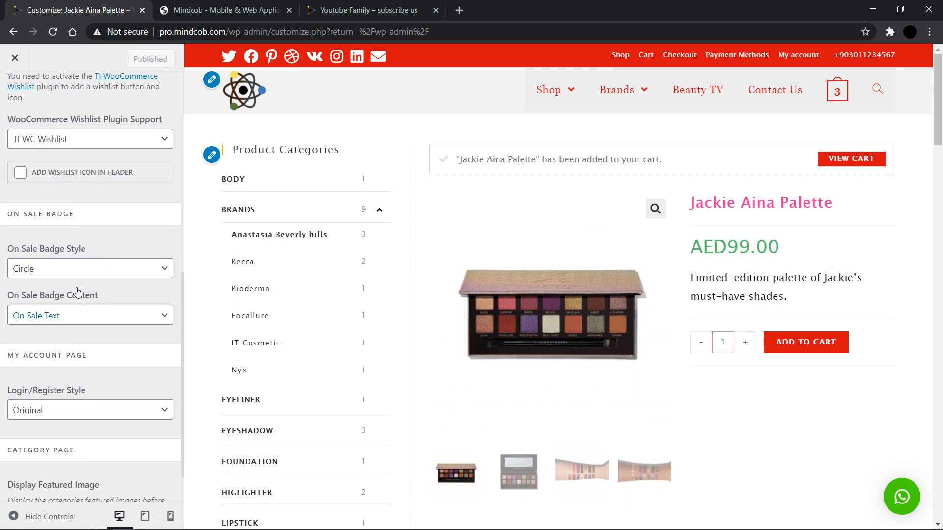
{"action": "left_click", "coordinate": [245, 93]}
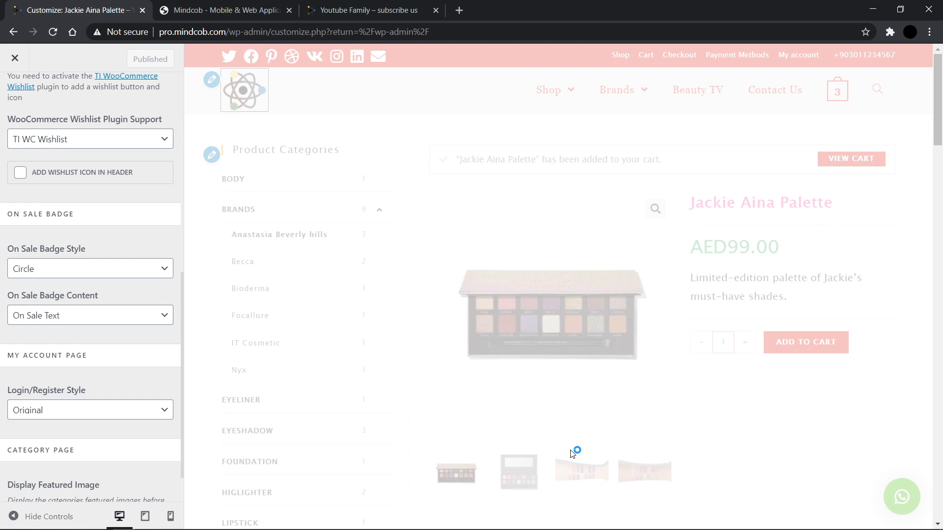
Step: Open grocery.mindcob.com in a new tab and scroll to its Promotions products for reference
{"action": "left_click", "coordinate": [459, 10]}
{"action": "type", "text": "grocery.mindcob.com"}
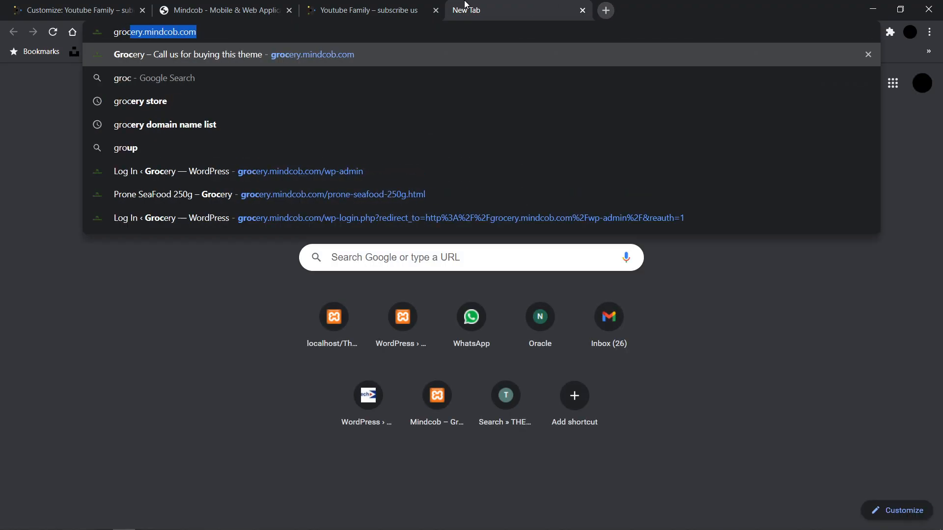
{"action": "key", "text": "Right"}
{"action": "key", "text": "Return"}
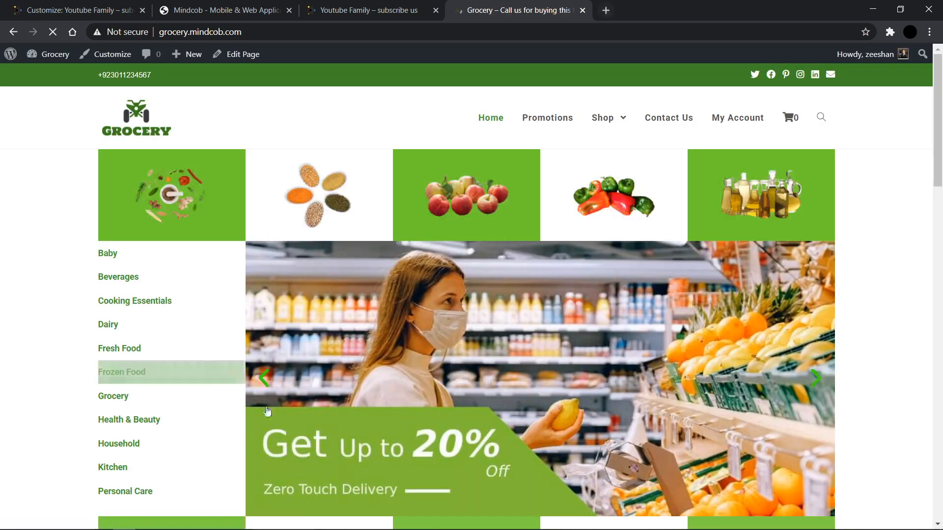
{"action": "scroll", "coordinate": [344, 324], "scroll_direction": "down", "scroll_amount": 10}
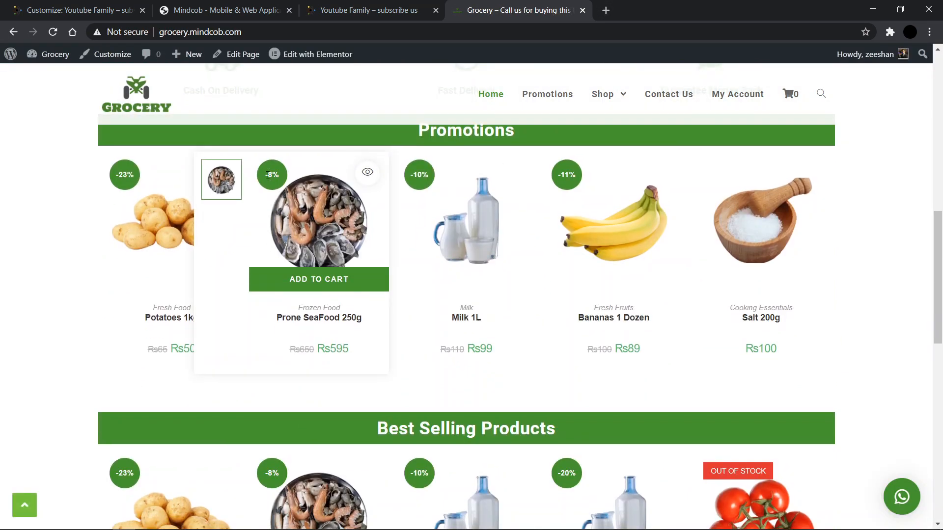
Step: Back in the Customizer, review the On Sale Badge Style and On Sale Badge Content options
{"action": "left_click", "coordinate": [114, 6]}
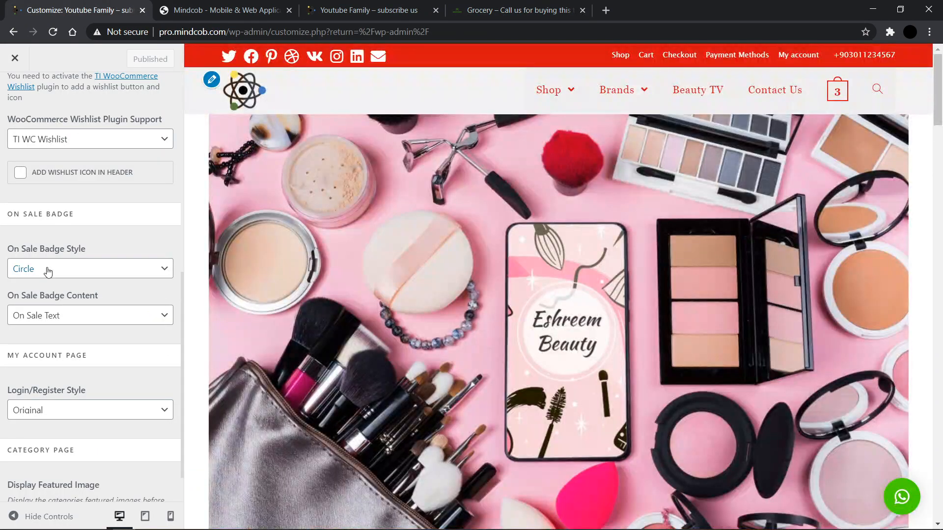
{"action": "left_click", "coordinate": [51, 272]}
{"action": "left_click", "coordinate": [53, 272]}
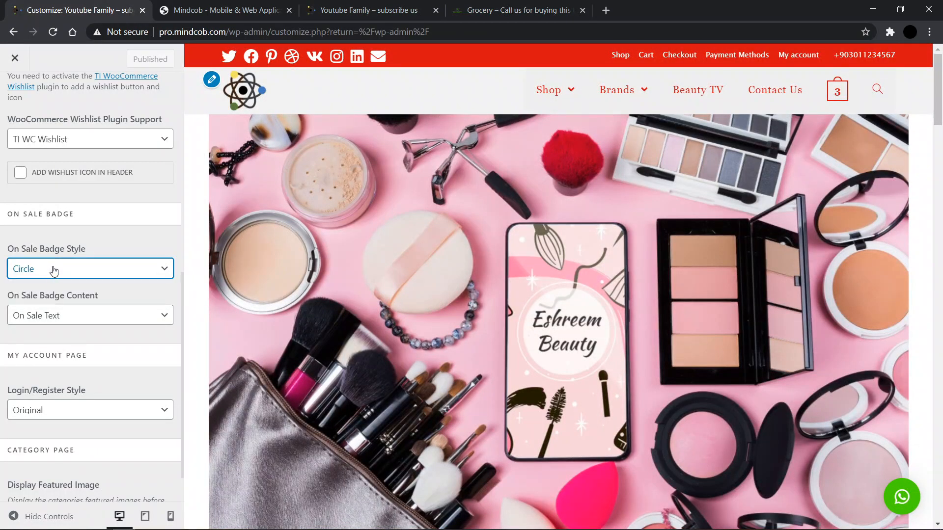
{"action": "left_click", "coordinate": [53, 320]}
{"action": "left_click", "coordinate": [52, 318]}
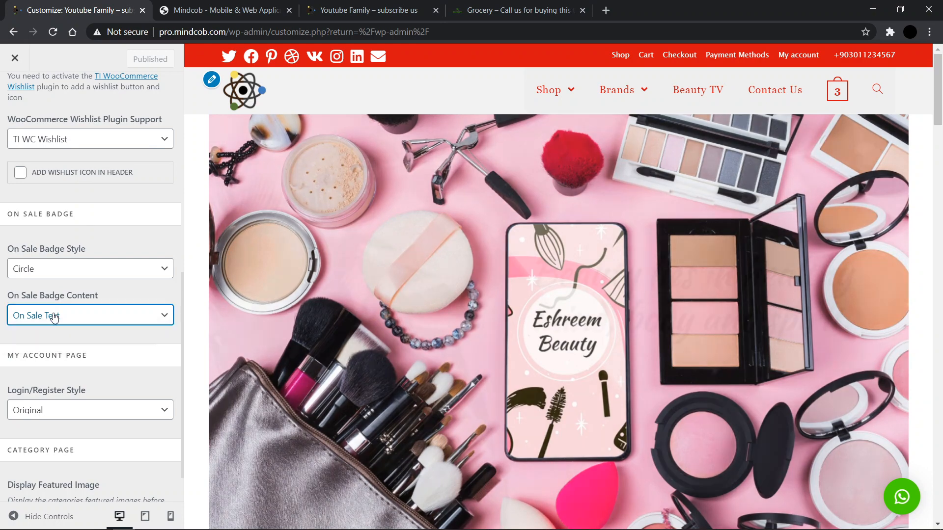
Step: Compare the grocery site's sale badges and Shop menu with the Customizer's badge settings
{"action": "left_click", "coordinate": [513, 10]}
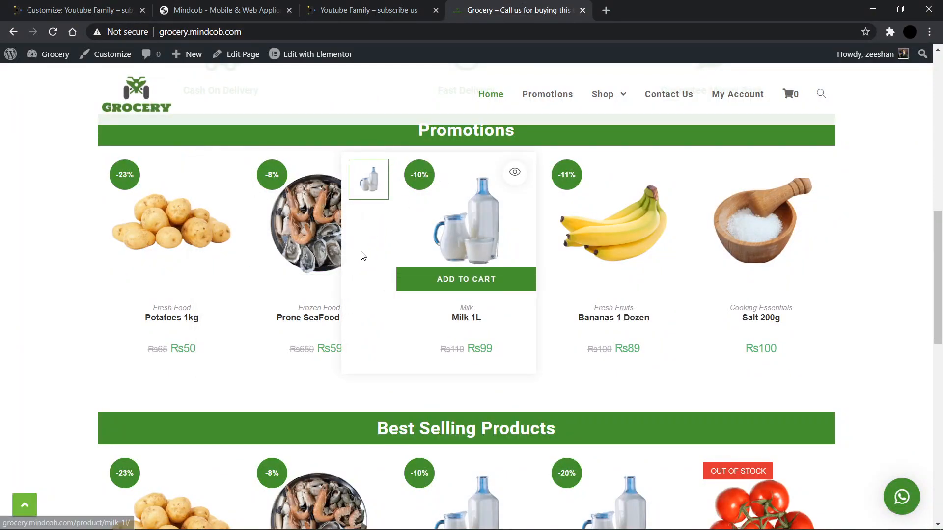
{"action": "left_click", "coordinate": [49, 5]}
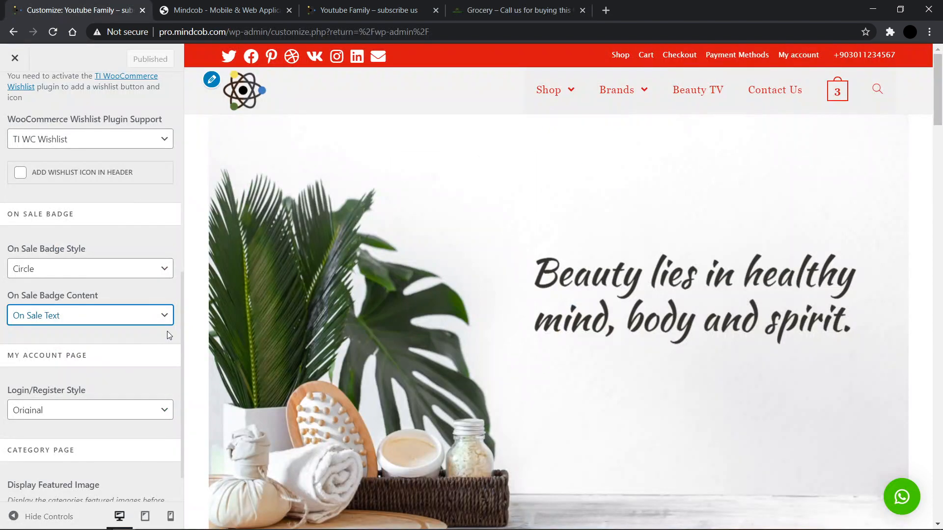
{"action": "left_click", "coordinate": [469, 17]}
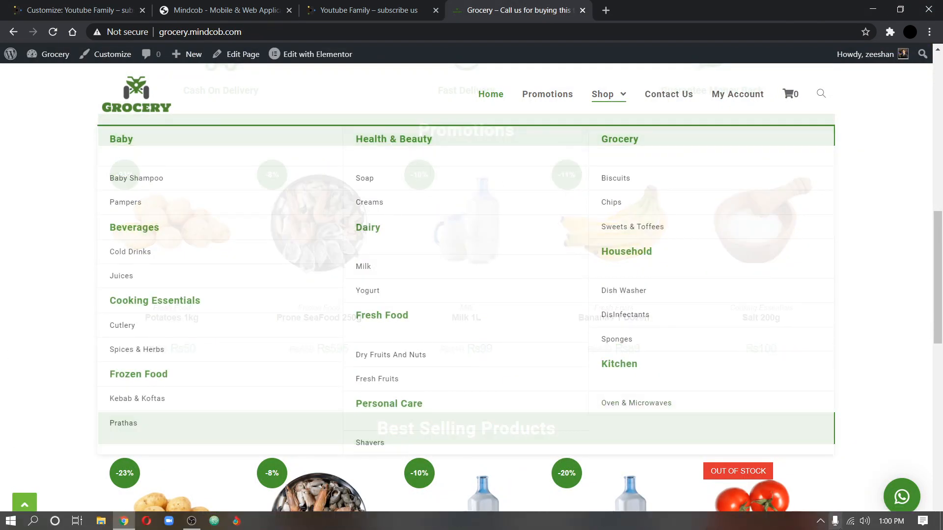
{"action": "left_click", "coordinate": [900, 10]}
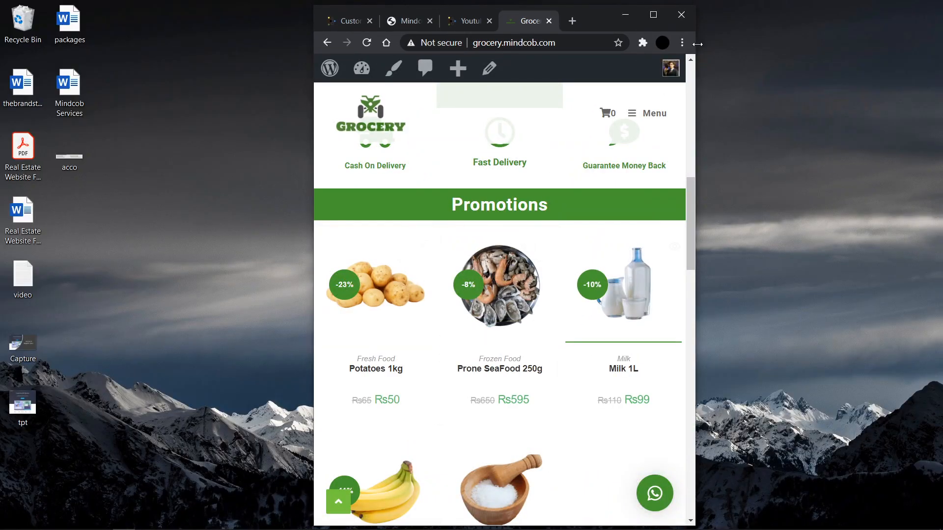
{"action": "left_click", "coordinate": [652, 14]}
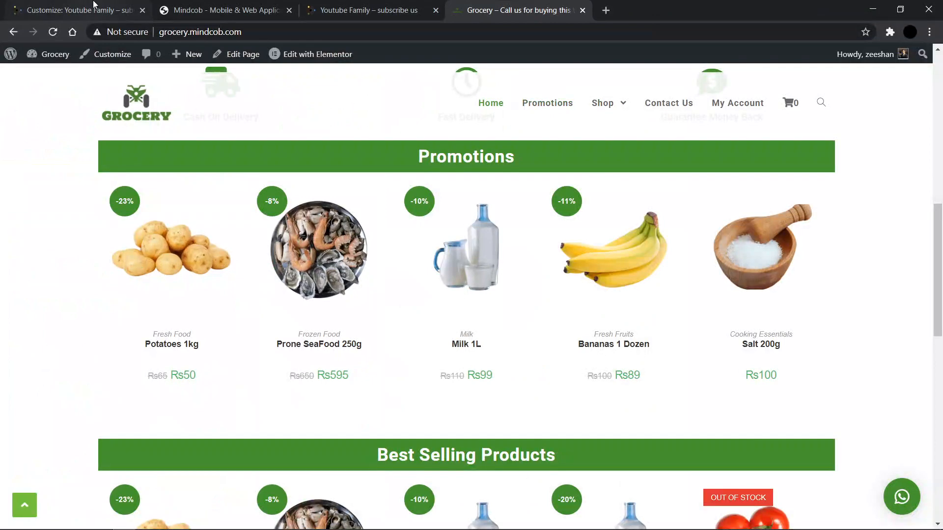
Step: Return to the WooCommerce section list of the Customizer and open Menu Cart
{"action": "left_click", "coordinate": [88, 9]}
{"action": "scroll", "coordinate": [66, 364], "scroll_direction": "down", "scroll_amount": 1}
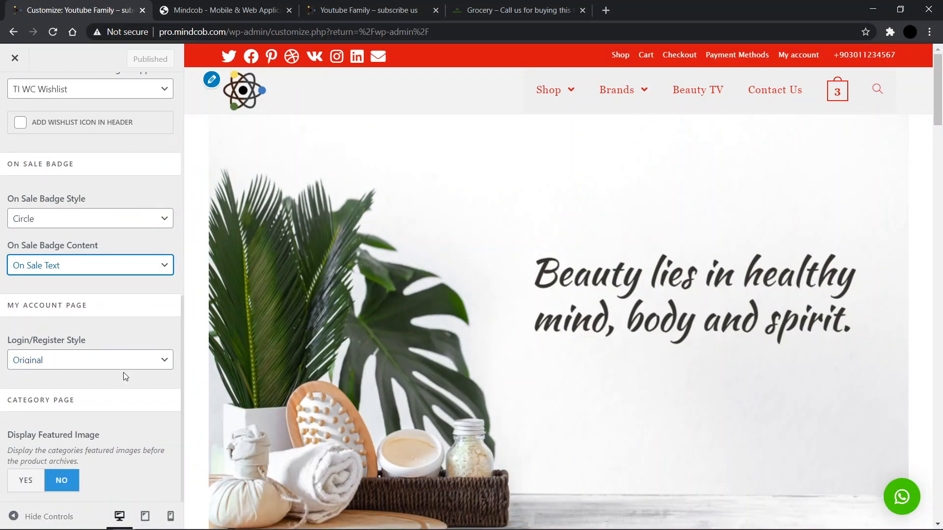
{"action": "scroll", "coordinate": [123, 375], "scroll_direction": "up", "scroll_amount": 9}
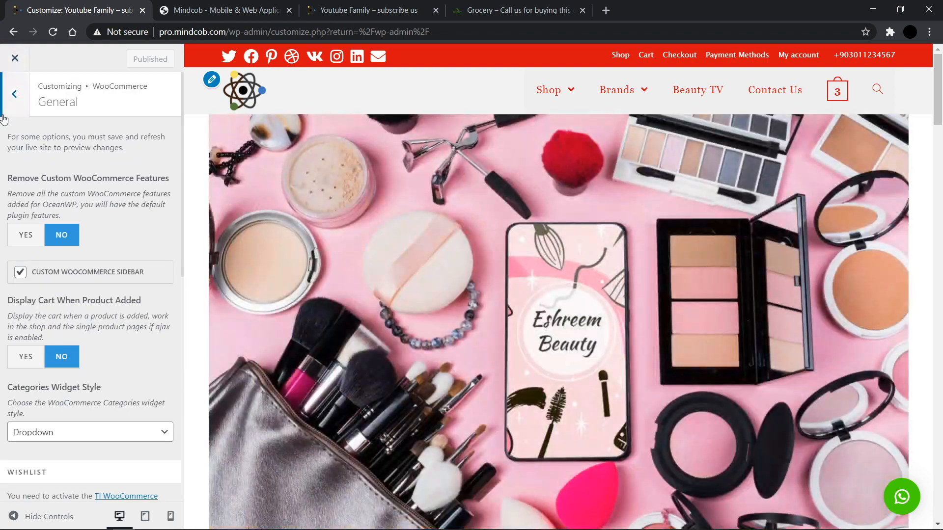
{"action": "left_click", "coordinate": [15, 113]}
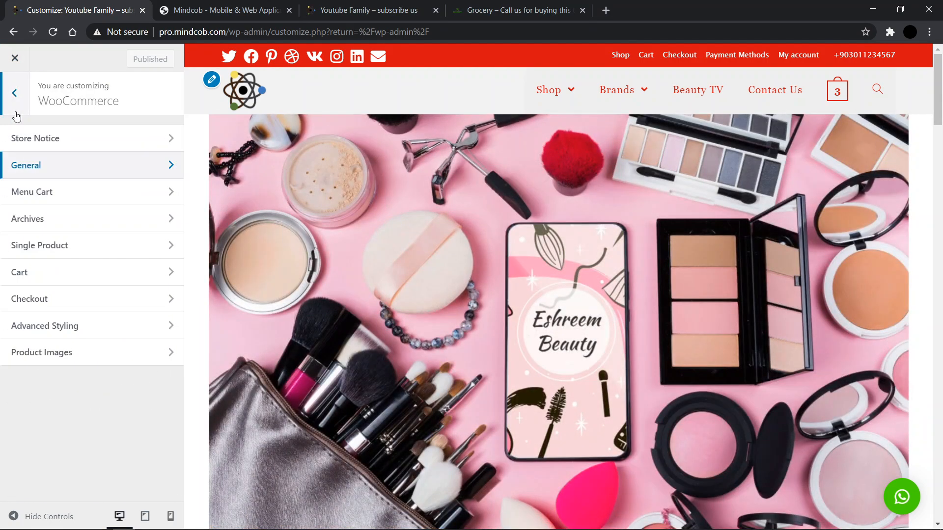
{"action": "left_click", "coordinate": [30, 196]}
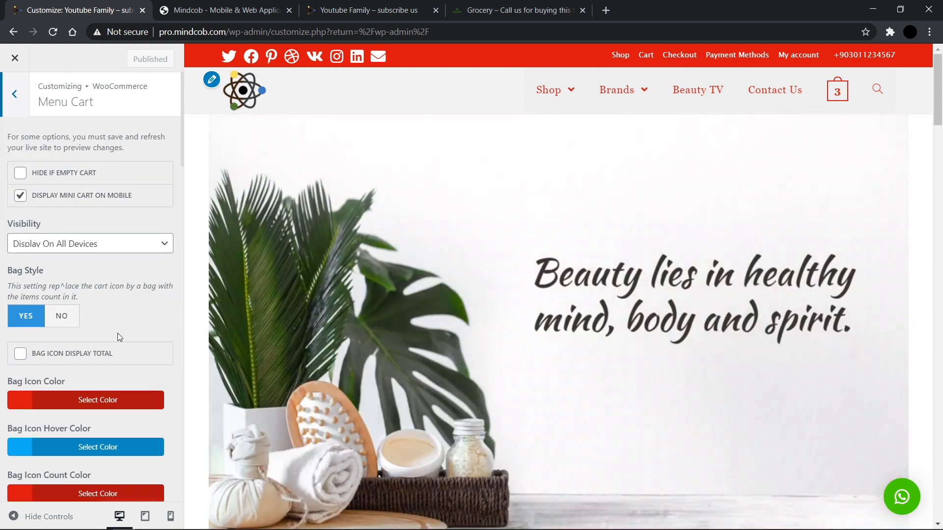
Step: Set the menu cart Bag Style to No and publish the change
{"action": "scroll", "coordinate": [117, 333], "scroll_direction": "down", "scroll_amount": 10}
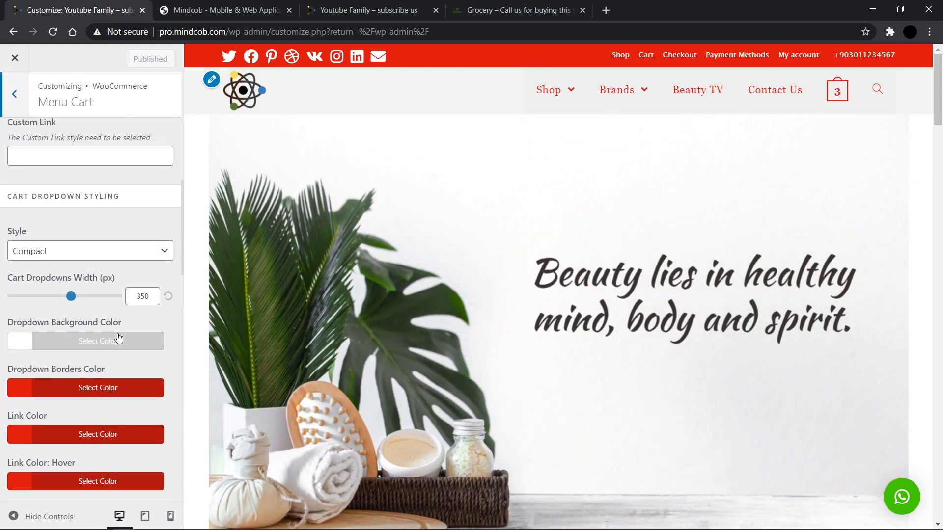
{"action": "scroll", "coordinate": [119, 338], "scroll_direction": "up", "scroll_amount": 10}
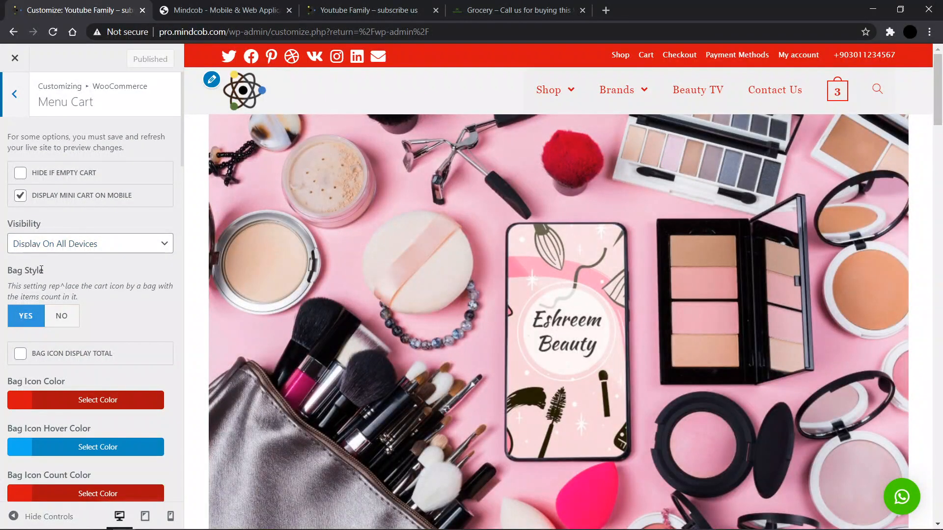
{"action": "left_click", "coordinate": [62, 317]}
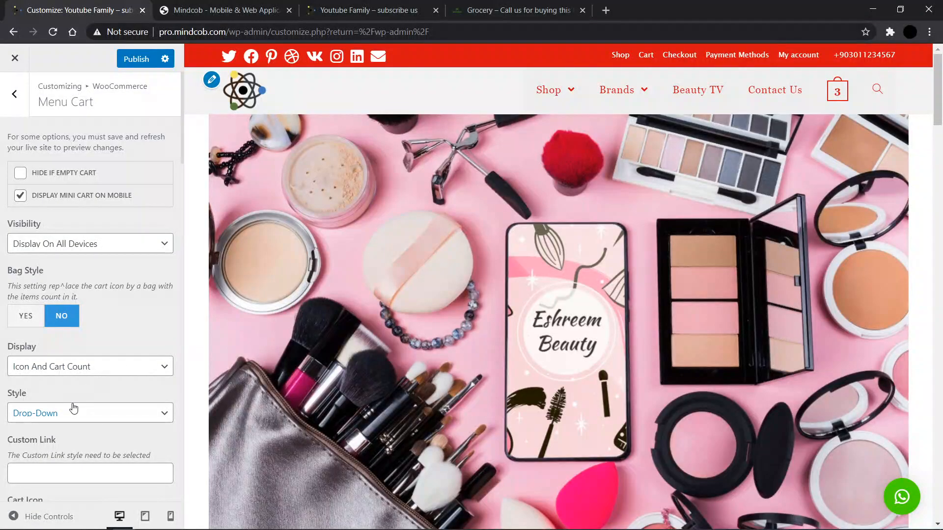
{"action": "scroll", "coordinate": [74, 407], "scroll_direction": "down", "scroll_amount": 4}
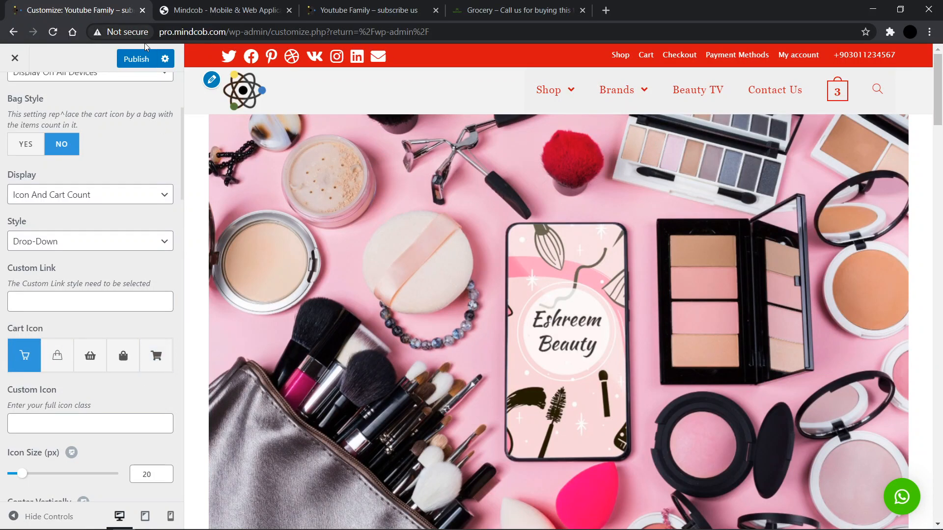
{"action": "left_click", "coordinate": [140, 59]}
Step: Reload the live Youtube Family site to check the header cart icon
{"action": "left_click", "coordinate": [370, 5]}
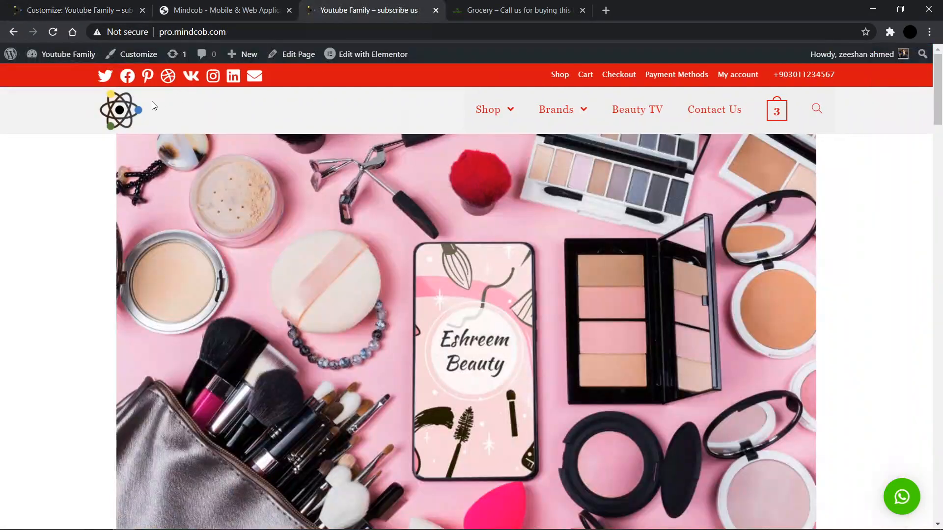
{"action": "left_click", "coordinate": [128, 112]}
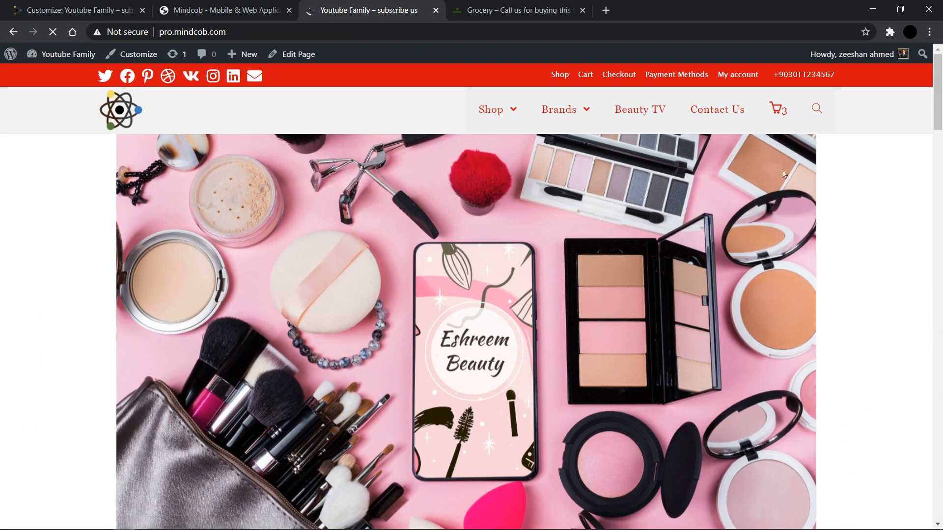
{"action": "mouse_move", "coordinate": [778, 114]}
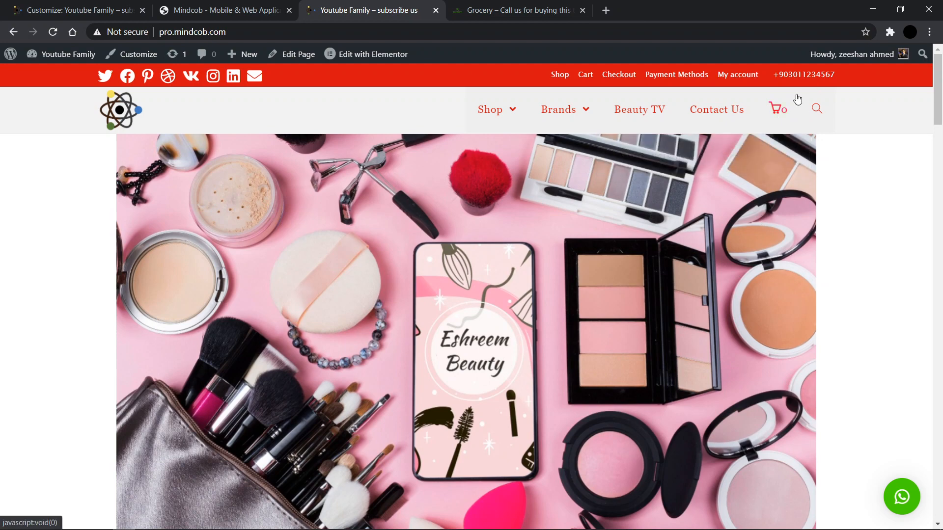
{"action": "left_click", "coordinate": [79, 9]}
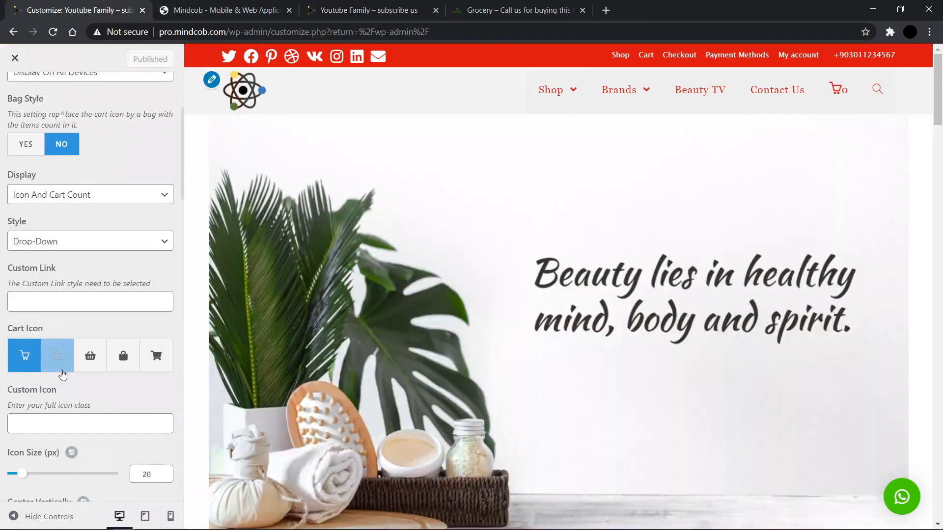
Step: Set Bag Style back to Yes in Menu Cart and publish again
{"action": "scroll", "coordinate": [63, 380], "scroll_direction": "down", "scroll_amount": 1}
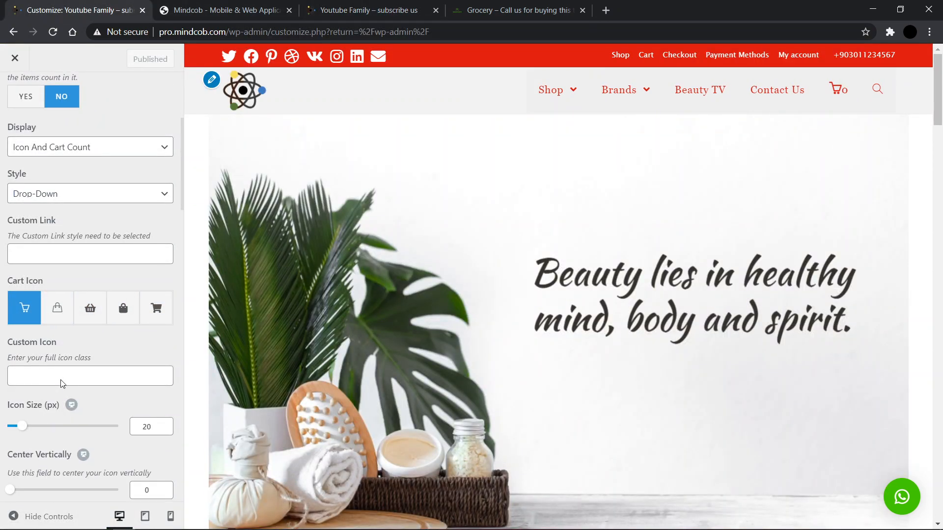
{"action": "scroll", "coordinate": [56, 242], "scroll_direction": "up", "scroll_amount": 1}
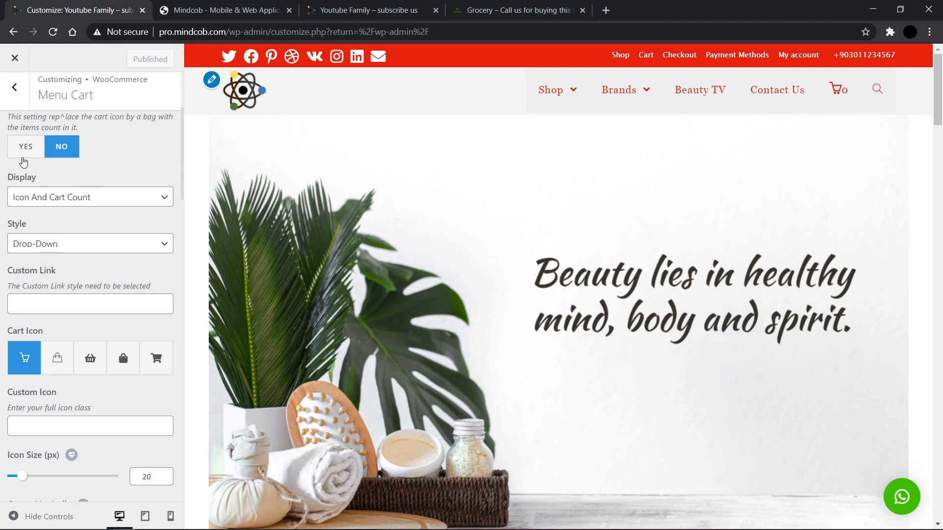
{"action": "left_click", "coordinate": [24, 148]}
{"action": "scroll", "coordinate": [74, 113], "scroll_direction": "up", "scroll_amount": 2}
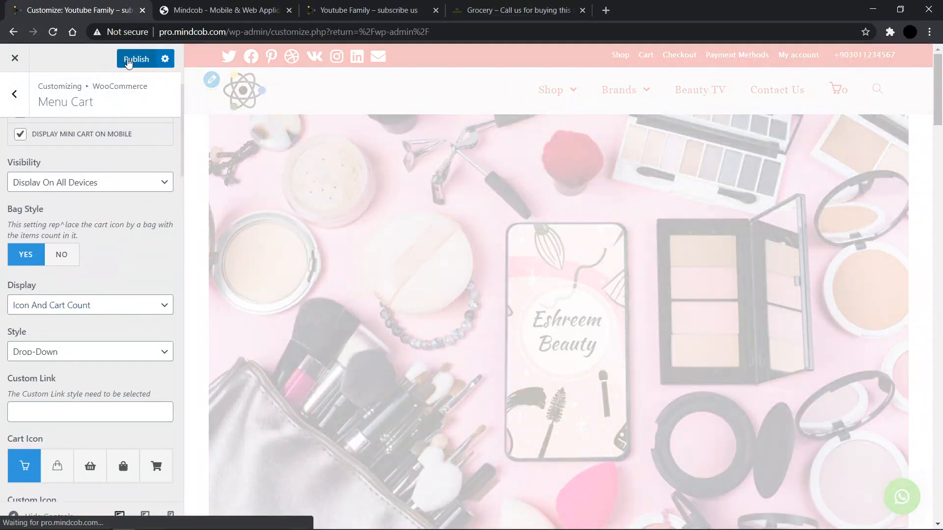
{"action": "left_click", "coordinate": [128, 62]}
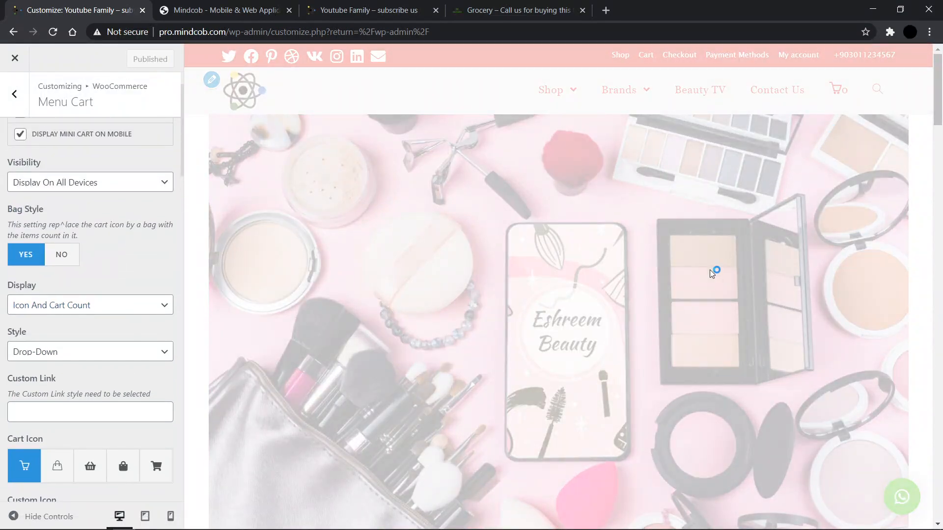
Step: Review the bag icon colors and cart Style options, keeping Drop-Down, and switch the preview to mobile view
{"action": "scroll", "coordinate": [741, 259], "scroll_direction": "down", "scroll_amount": 8}
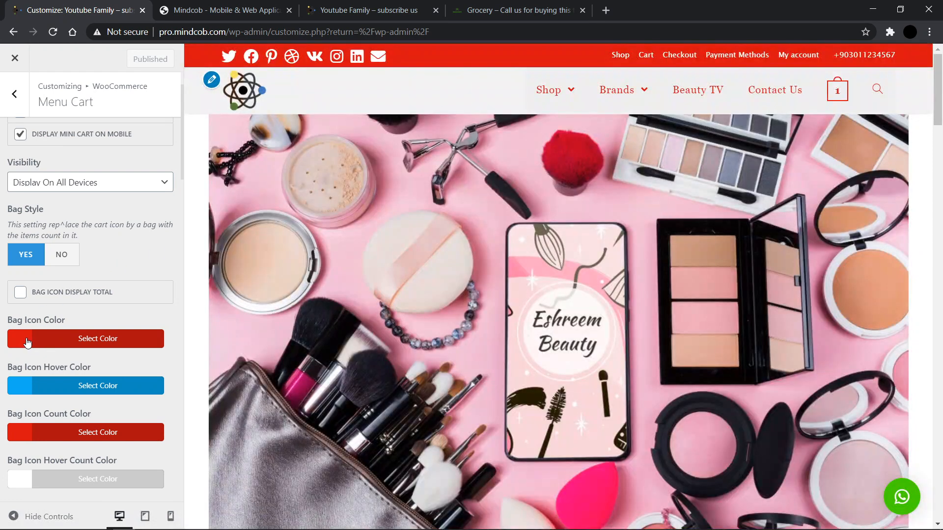
{"action": "scroll", "coordinate": [57, 412], "scroll_direction": "down", "scroll_amount": 1}
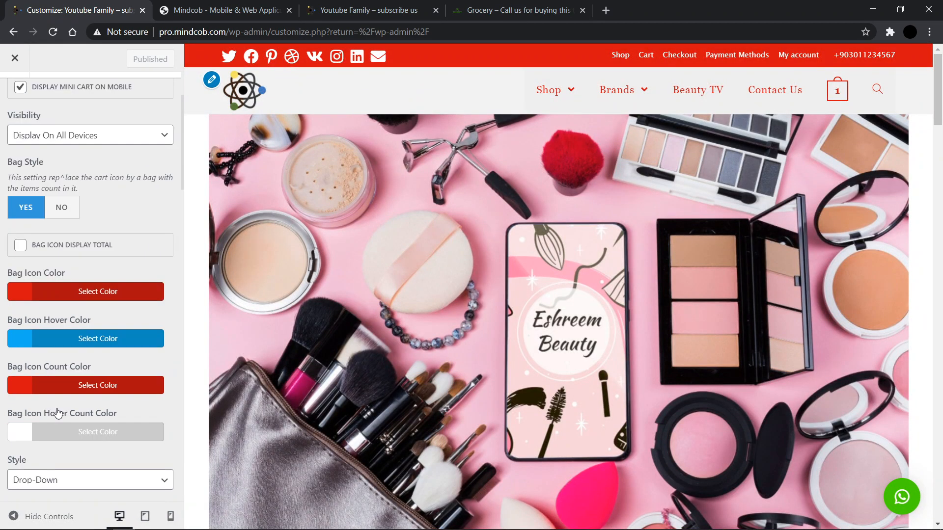
{"action": "scroll", "coordinate": [82, 328], "scroll_direction": "down", "scroll_amount": 2}
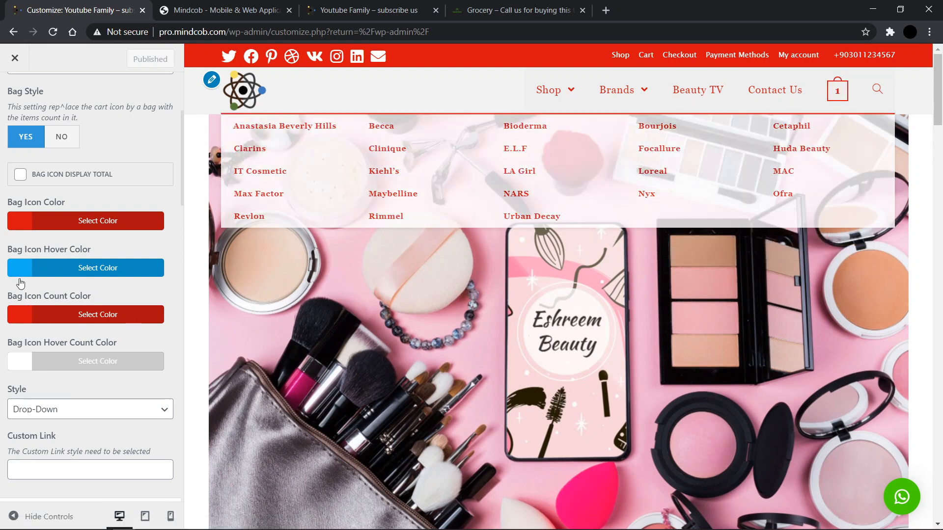
{"action": "scroll", "coordinate": [79, 341], "scroll_direction": "down", "scroll_amount": 2}
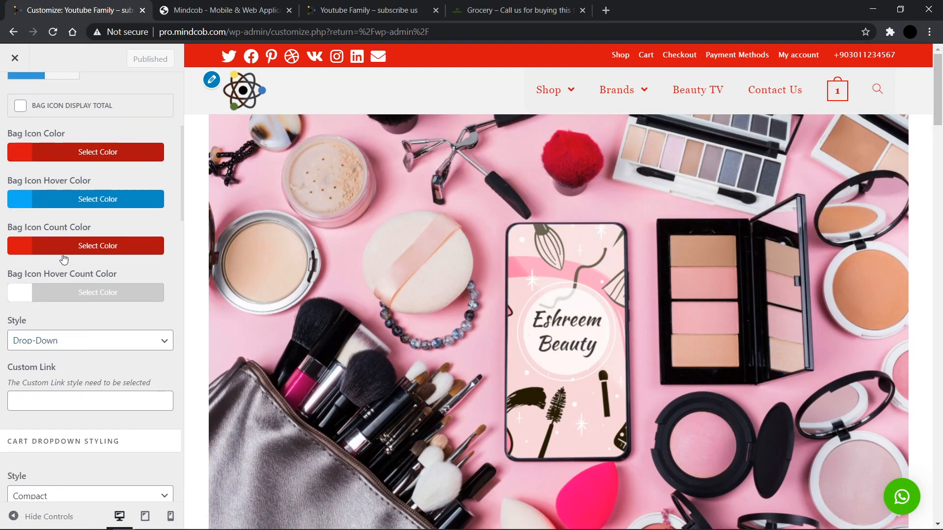
{"action": "scroll", "coordinate": [30, 309], "scroll_direction": "down", "scroll_amount": 1}
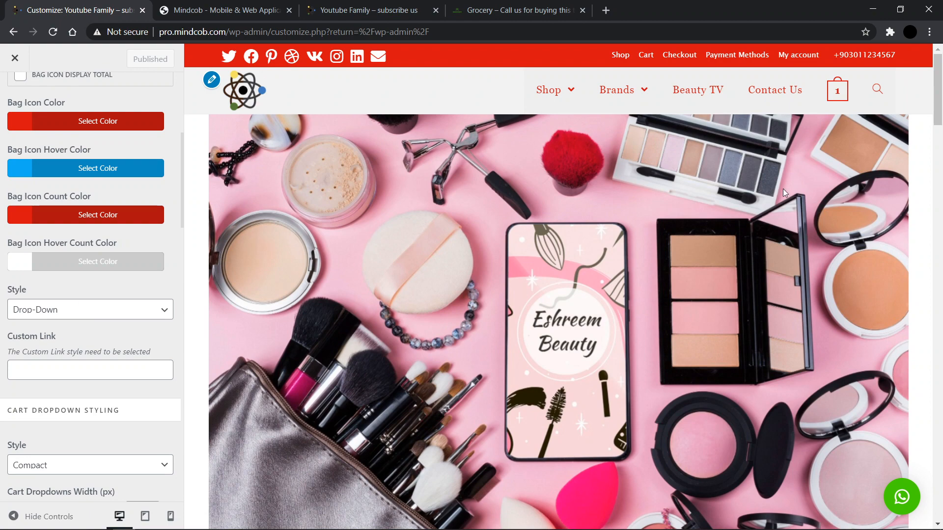
{"action": "left_click", "coordinate": [58, 312]}
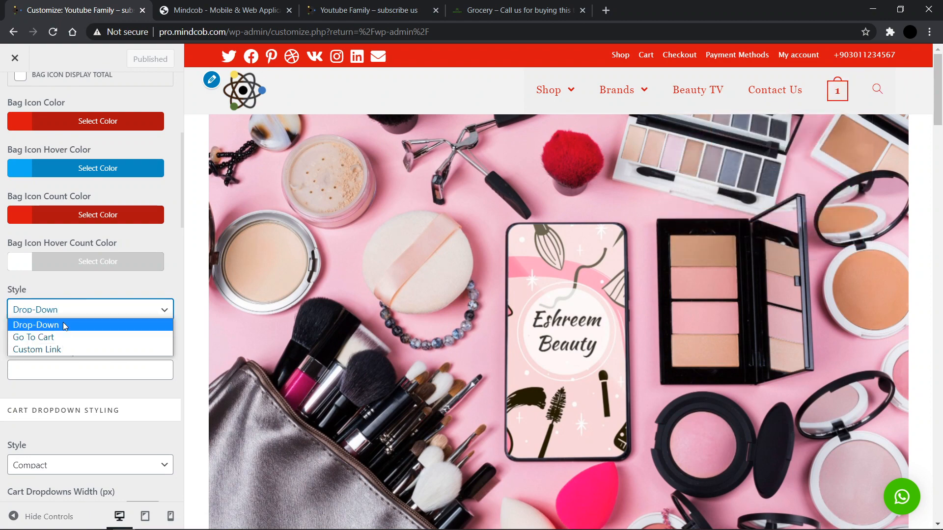
{"action": "left_click", "coordinate": [60, 311]}
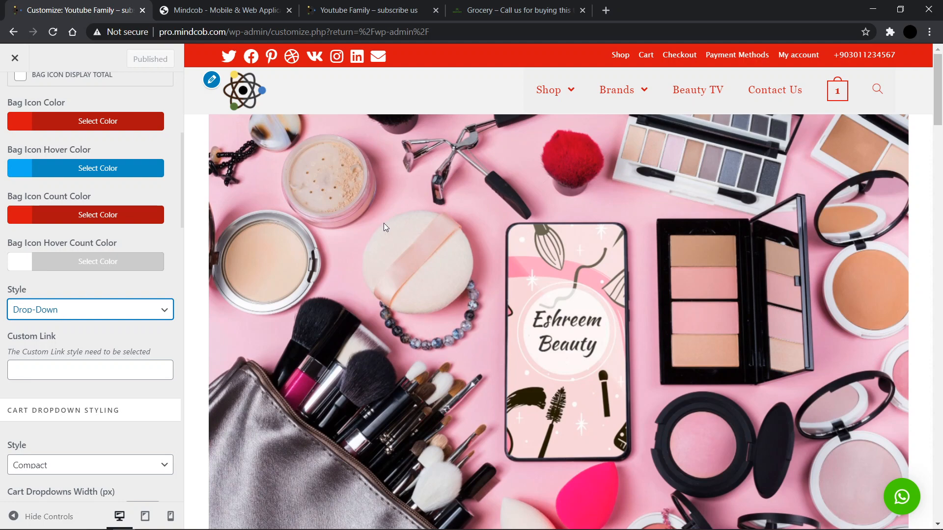
{"action": "left_click", "coordinate": [171, 516]}
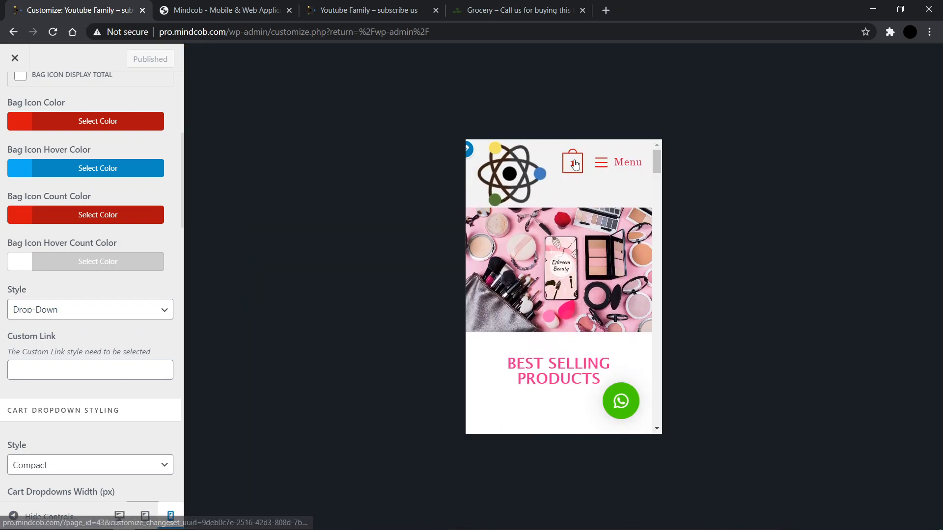
Step: Open the mini cart in the mobile preview, switch to desktop view and review the cart page, then return home
{"action": "left_click", "coordinate": [574, 162]}
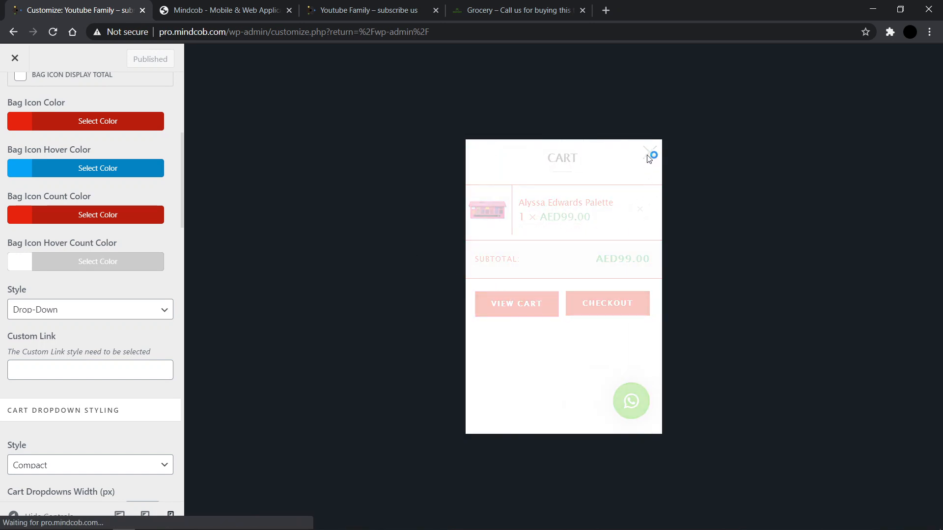
{"action": "left_click", "coordinate": [118, 516]}
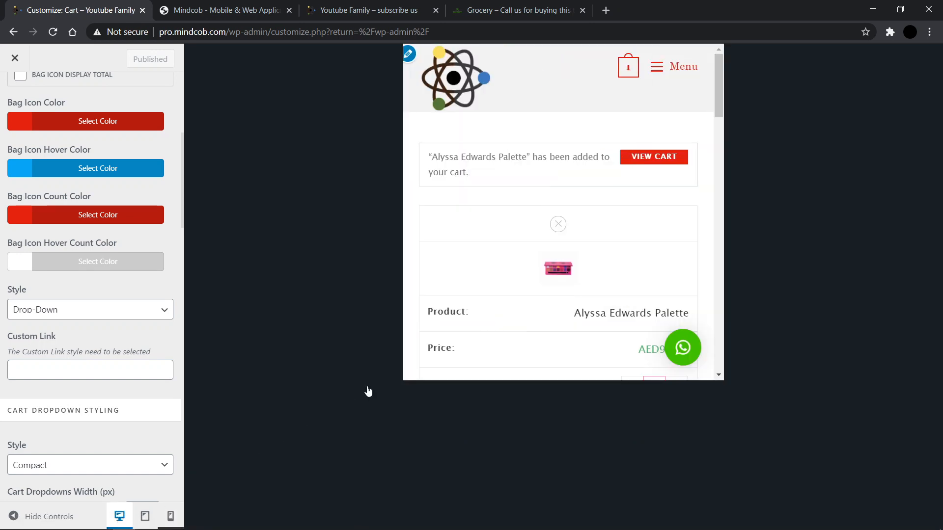
{"action": "scroll", "coordinate": [477, 198], "scroll_direction": "down", "scroll_amount": 4}
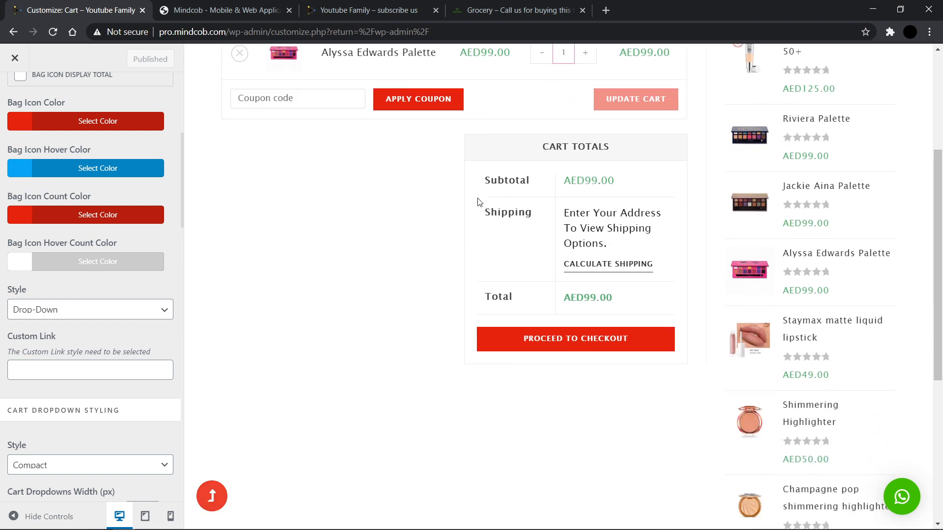
{"action": "scroll", "coordinate": [37, 348], "scroll_direction": "down", "scroll_amount": 4}
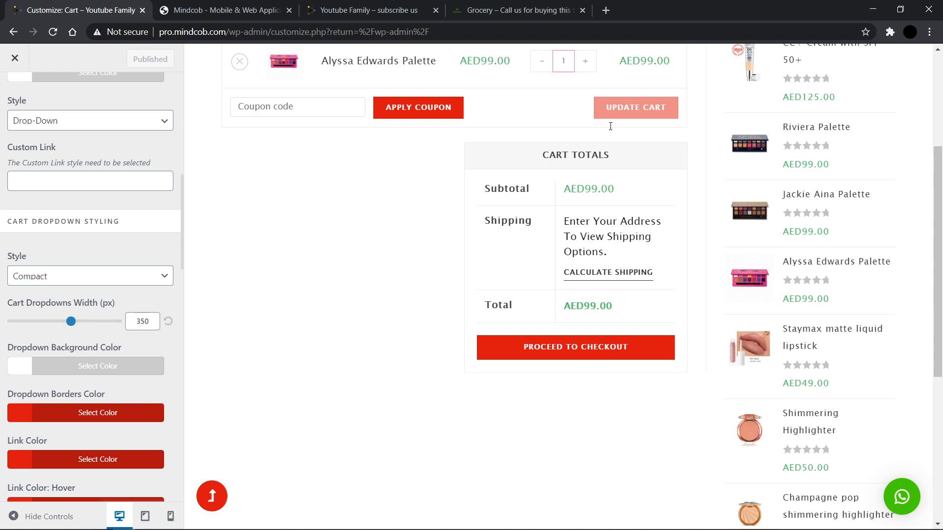
{"action": "scroll", "coordinate": [610, 126], "scroll_direction": "up", "scroll_amount": 4}
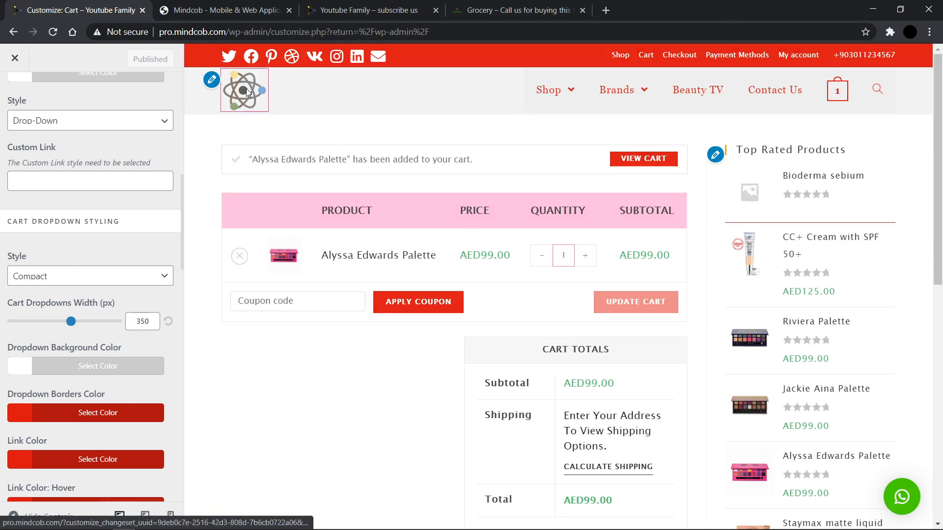
{"action": "left_click", "coordinate": [246, 88]}
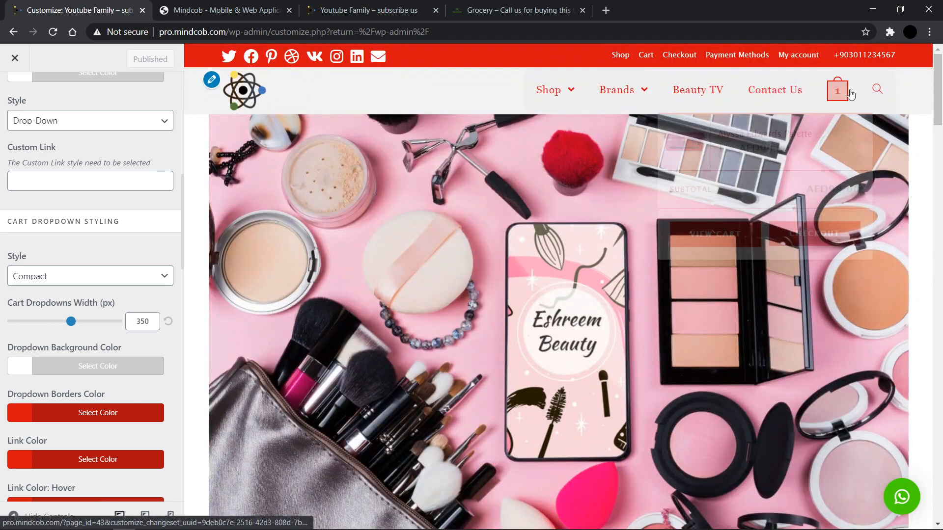
Step: Preview the header cart drop-down and scroll through the cart dropdown styling color options
{"action": "mouse_move", "coordinate": [851, 96]}
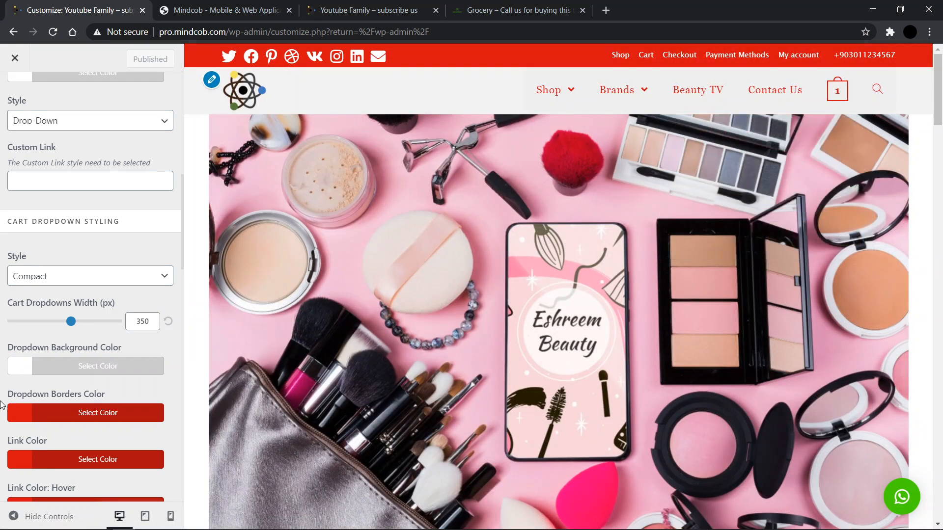
{"action": "scroll", "coordinate": [53, 320], "scroll_direction": "down", "scroll_amount": 3}
{"action": "scroll", "coordinate": [59, 363], "scroll_direction": "down", "scroll_amount": 11}
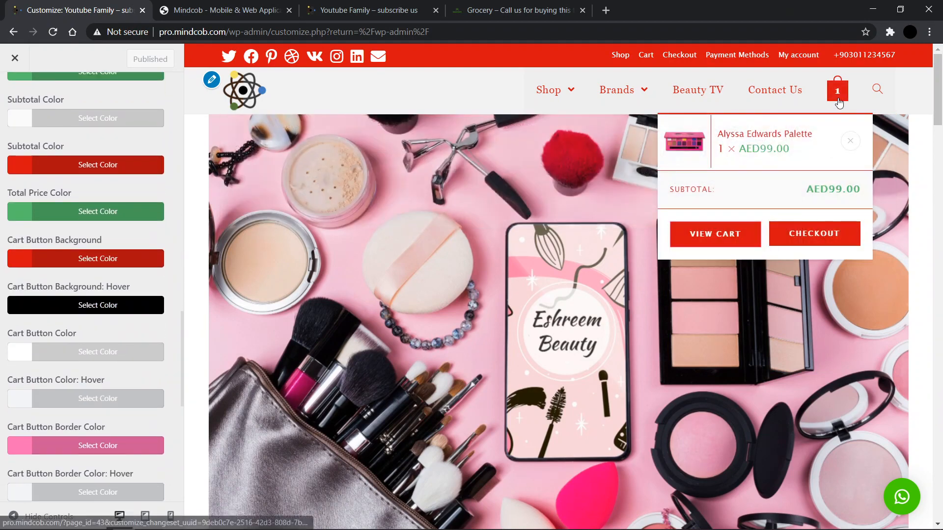
{"action": "scroll", "coordinate": [77, 373], "scroll_direction": "down", "scroll_amount": 10}
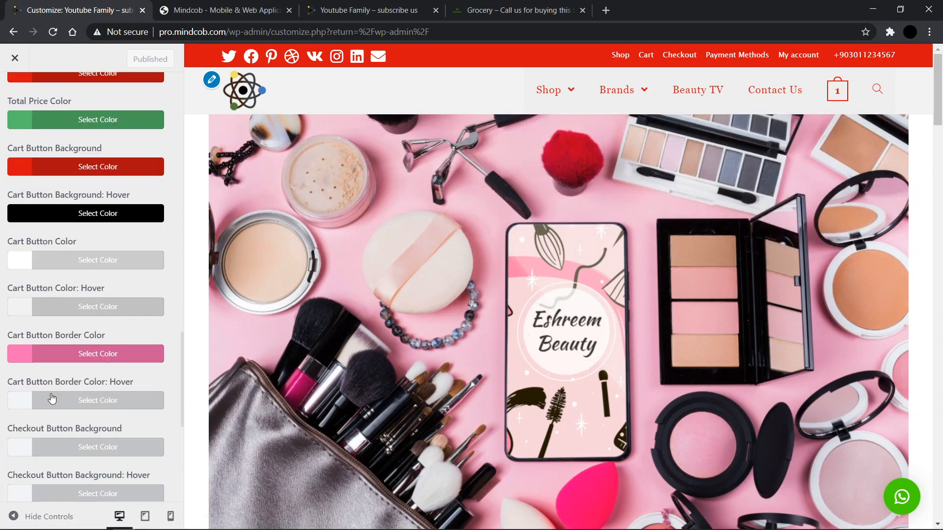
{"action": "scroll", "coordinate": [52, 399], "scroll_direction": "up", "scroll_amount": 20}
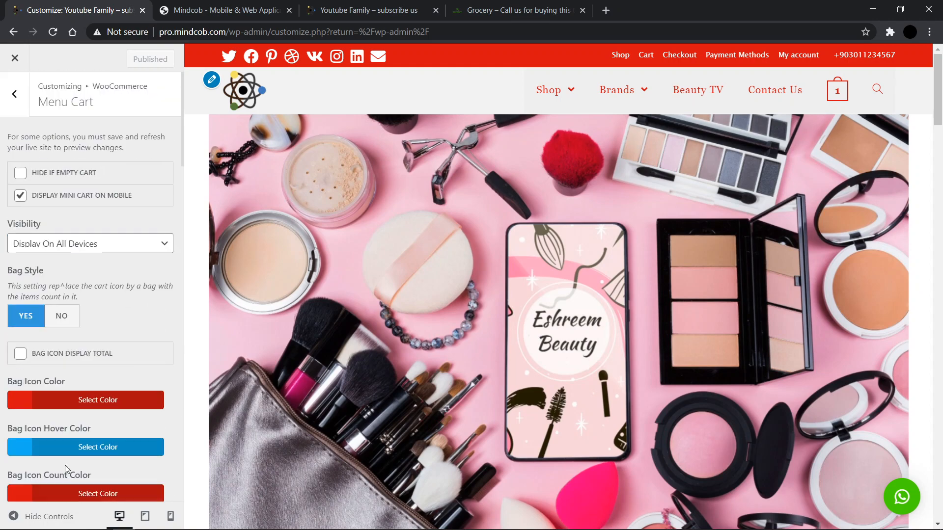
Step: Go back to the WooCommerce sections, open Archives and scroll the shop page preview
{"action": "left_click", "coordinate": [14, 94]}
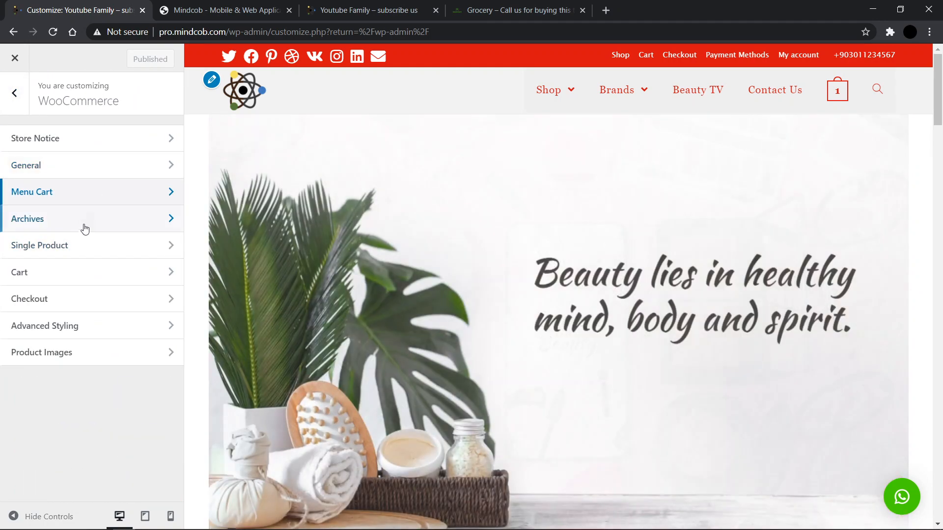
{"action": "left_click", "coordinate": [85, 229]}
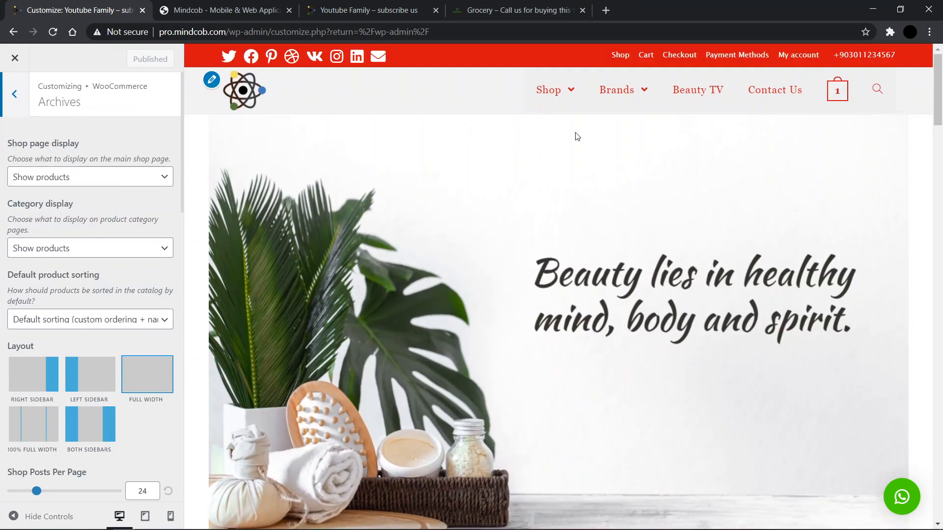
{"action": "mouse_move", "coordinate": [557, 104]}
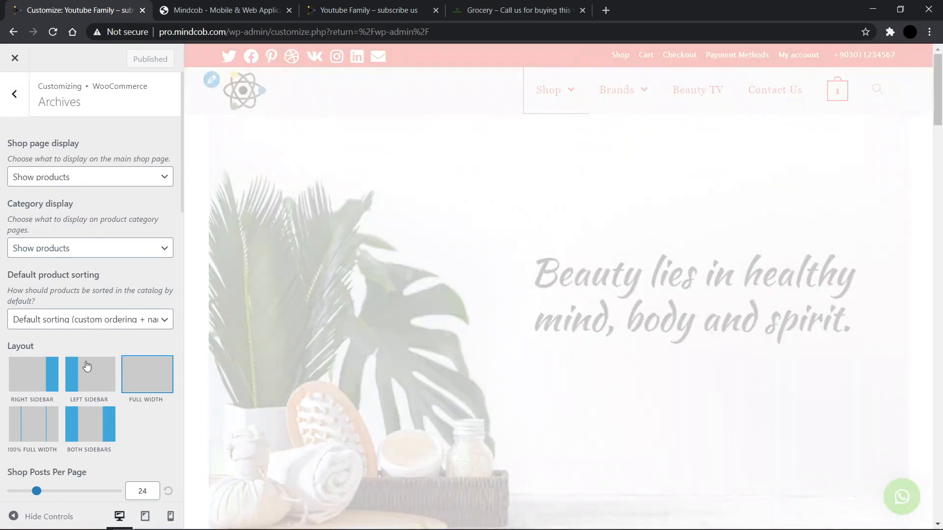
{"action": "scroll", "coordinate": [86, 366], "scroll_direction": "down", "scroll_amount": 1}
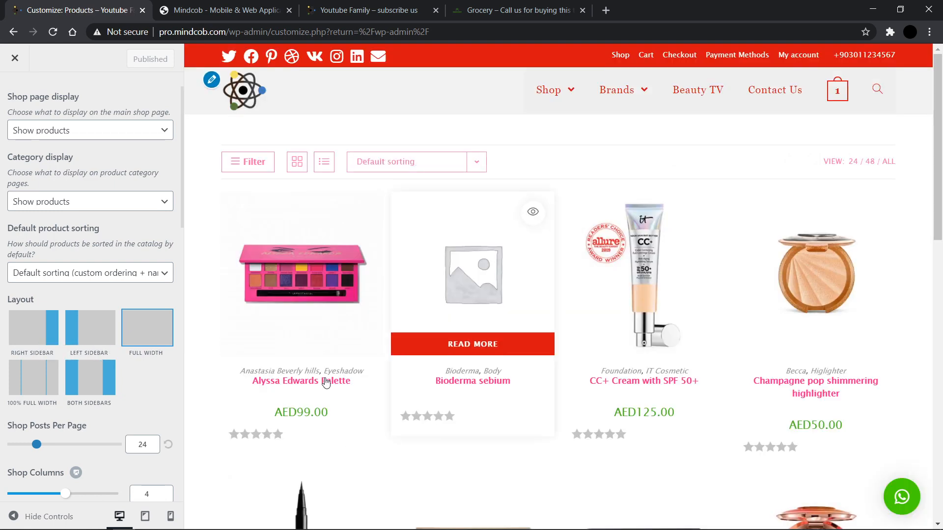
{"action": "scroll", "coordinate": [407, 436], "scroll_direction": "down", "scroll_amount": 1}
{"action": "scroll", "coordinate": [407, 436], "scroll_direction": "down", "scroll_amount": 1}
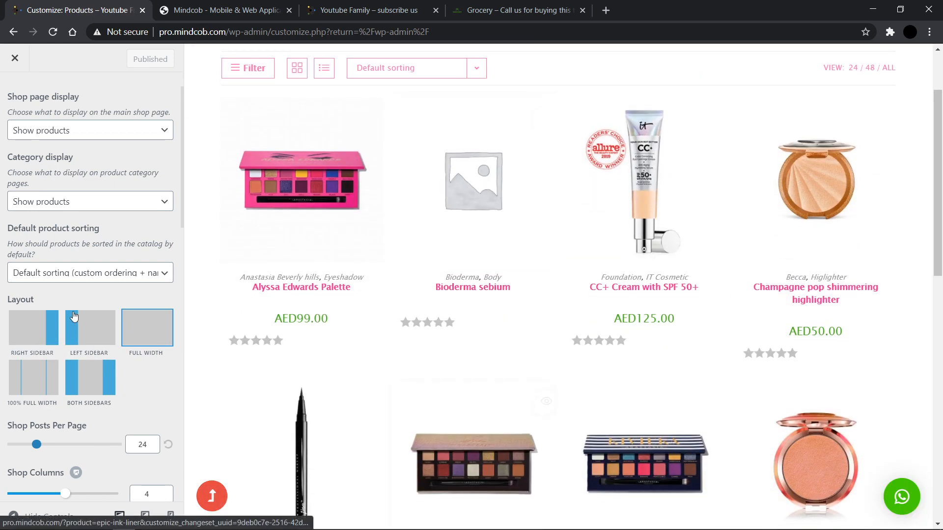
Step: Inspect the Default product sorting and Category display options, keeping Show products
{"action": "left_click", "coordinate": [70, 285]}
{"action": "left_click", "coordinate": [69, 287]}
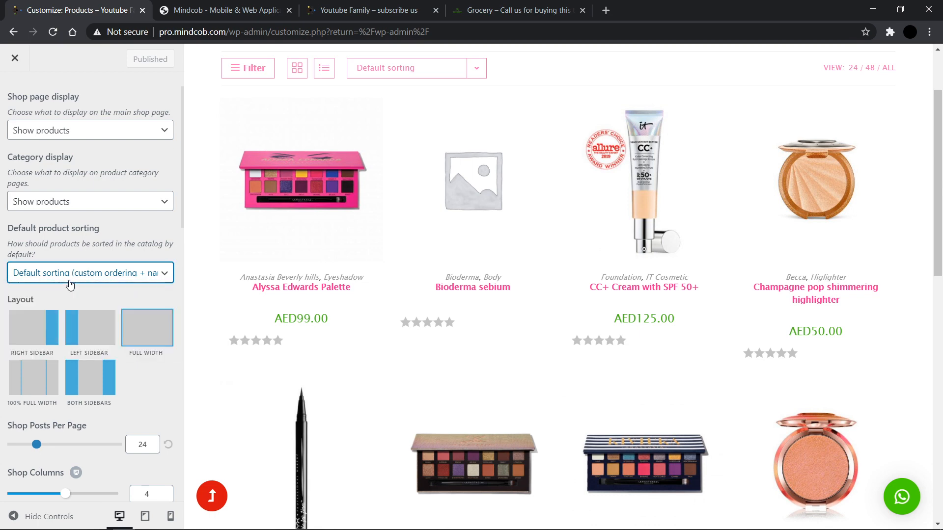
{"action": "scroll", "coordinate": [399, 281], "scroll_direction": "up", "scroll_amount": 1}
{"action": "scroll", "coordinate": [399, 281], "scroll_direction": "up", "scroll_amount": 1}
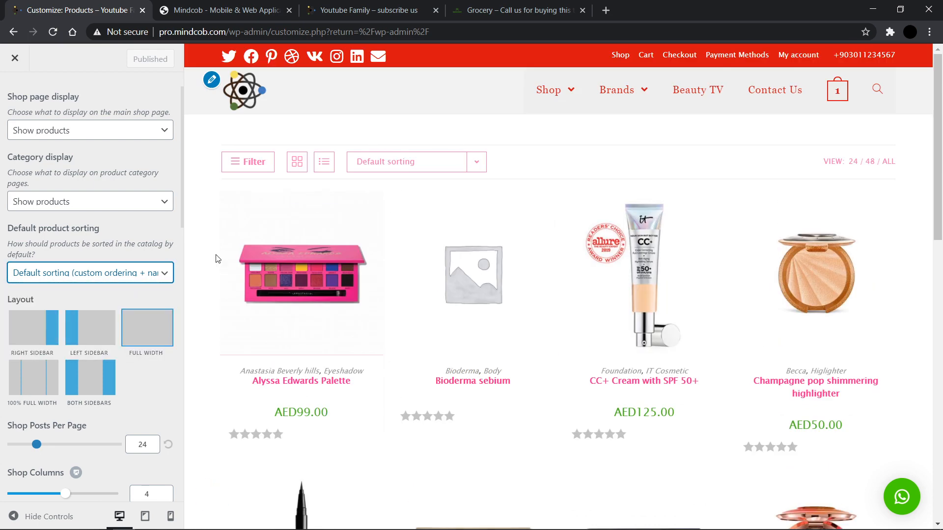
{"action": "left_click", "coordinate": [104, 211]}
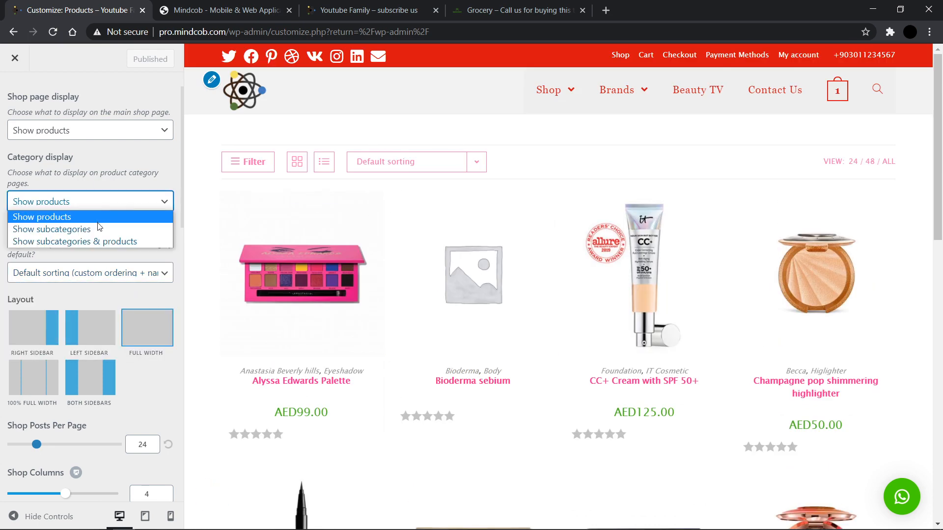
{"action": "left_click", "coordinate": [123, 199]}
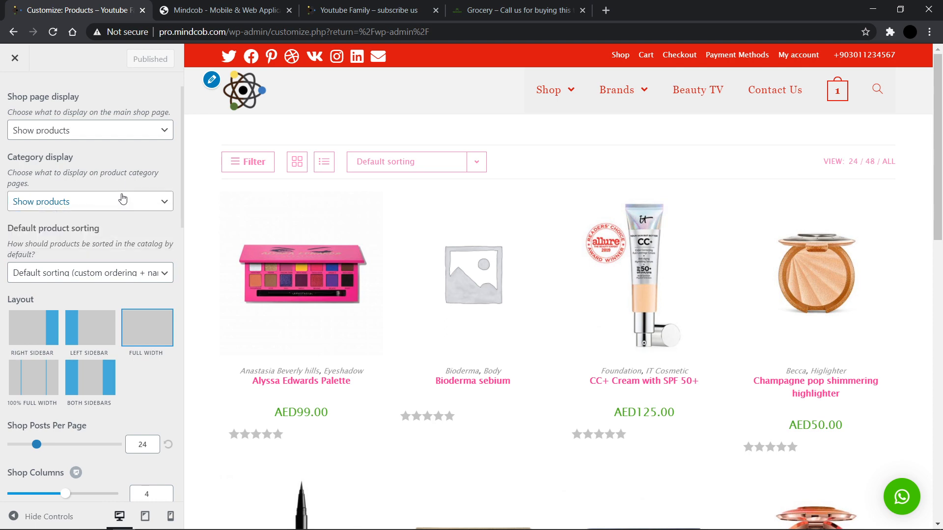
Step: Review the layout and Shop Columns settings while previewing the shop in tablet, mobile and desktop views
{"action": "scroll", "coordinate": [91, 334], "scroll_direction": "down", "scroll_amount": 3}
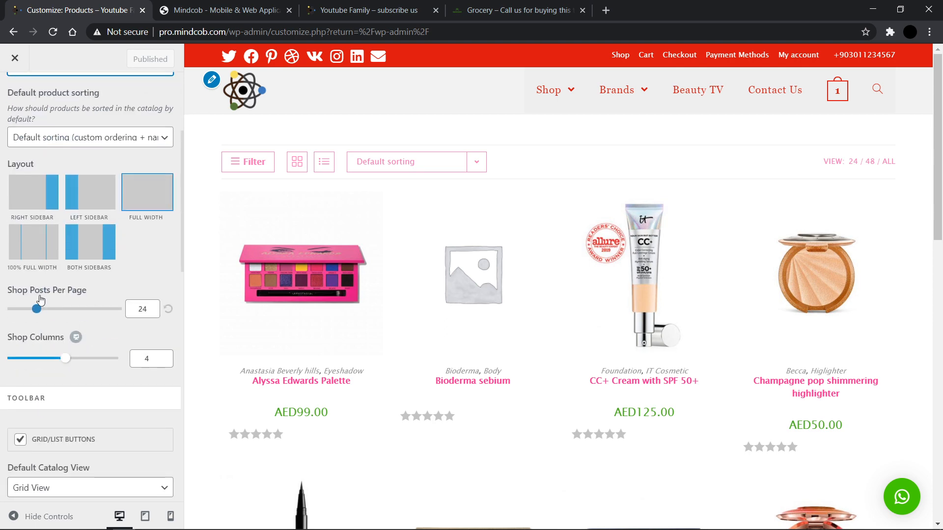
{"action": "scroll", "coordinate": [521, 381], "scroll_direction": "down", "scroll_amount": 14}
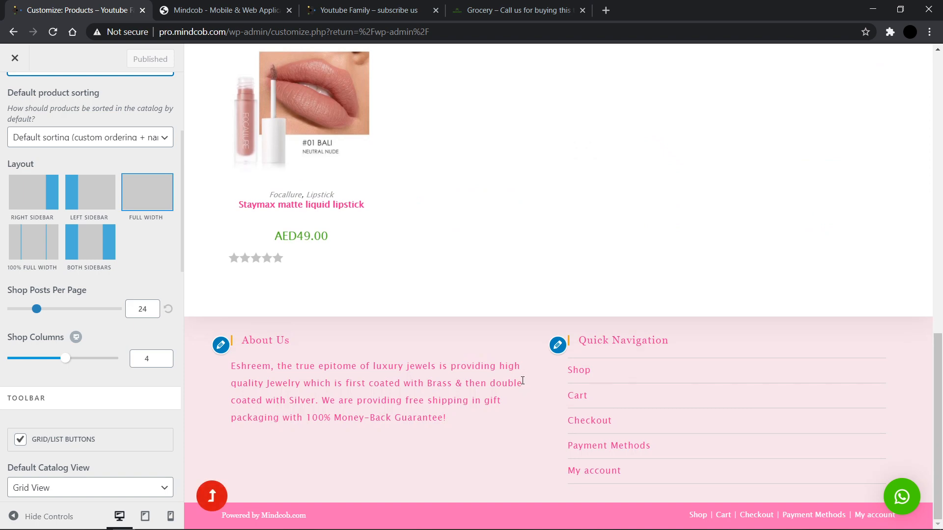
{"action": "scroll", "coordinate": [523, 385], "scroll_direction": "up", "scroll_amount": 6}
{"action": "scroll", "coordinate": [523, 385], "scroll_direction": "up", "scroll_amount": 6}
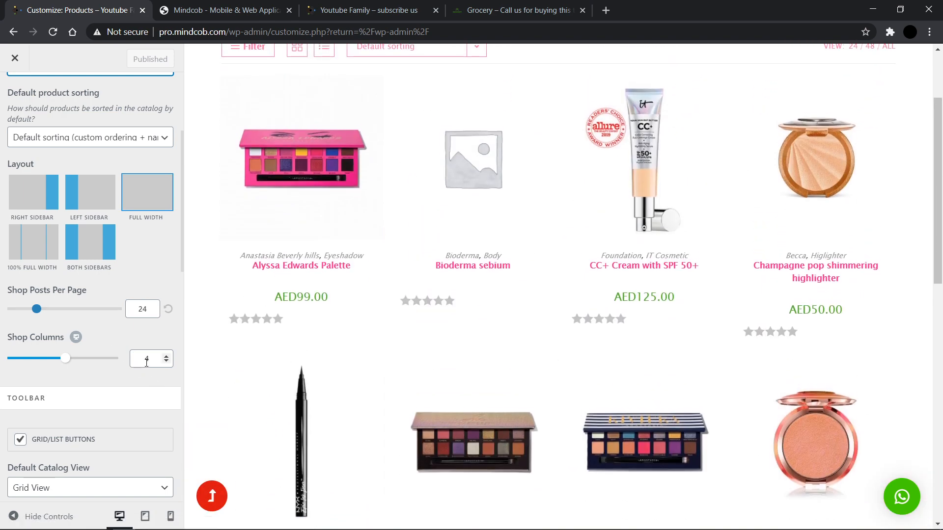
{"action": "left_click", "coordinate": [144, 517]}
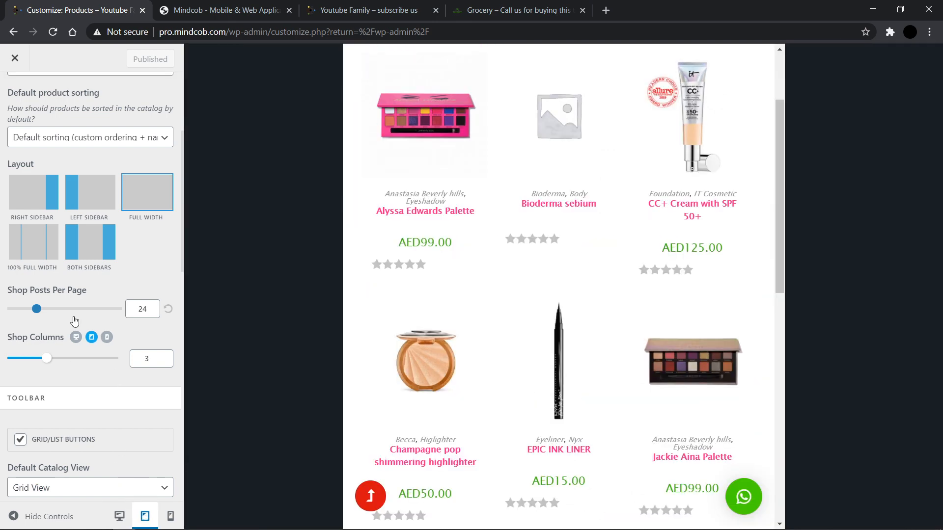
{"action": "left_click", "coordinate": [171, 516]}
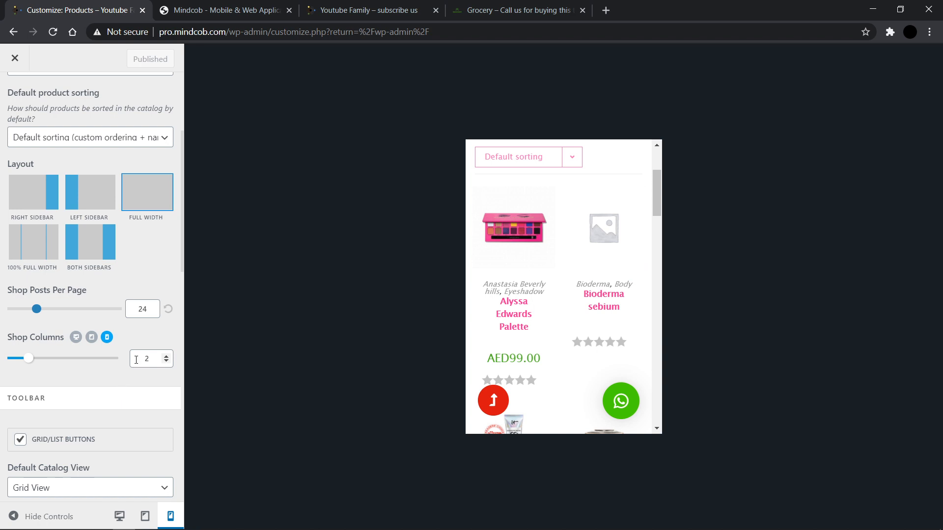
{"action": "left_click", "coordinate": [120, 516]}
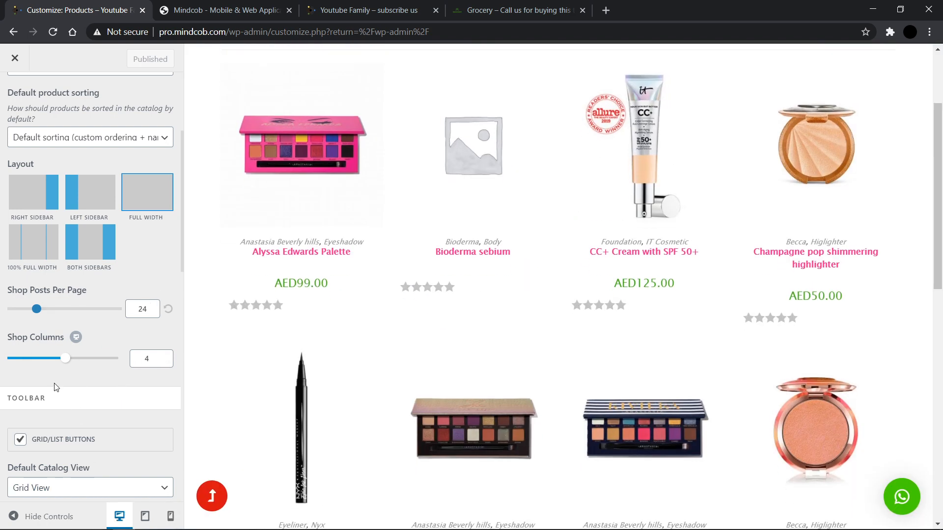
Step: Scroll through the toolbar and off canvas filtering options of Archives
{"action": "scroll", "coordinate": [55, 387], "scroll_direction": "down", "scroll_amount": 2}
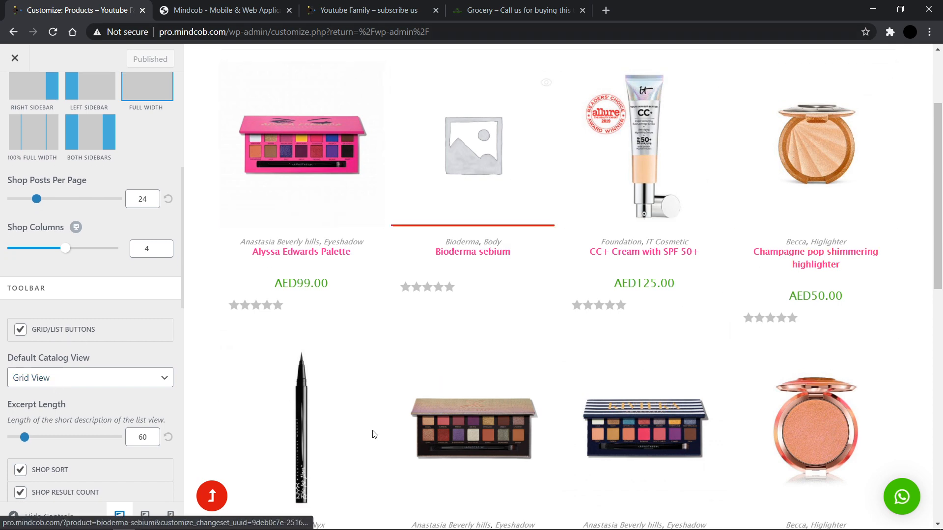
{"action": "scroll", "coordinate": [2, 411], "scroll_direction": "down", "scroll_amount": 3}
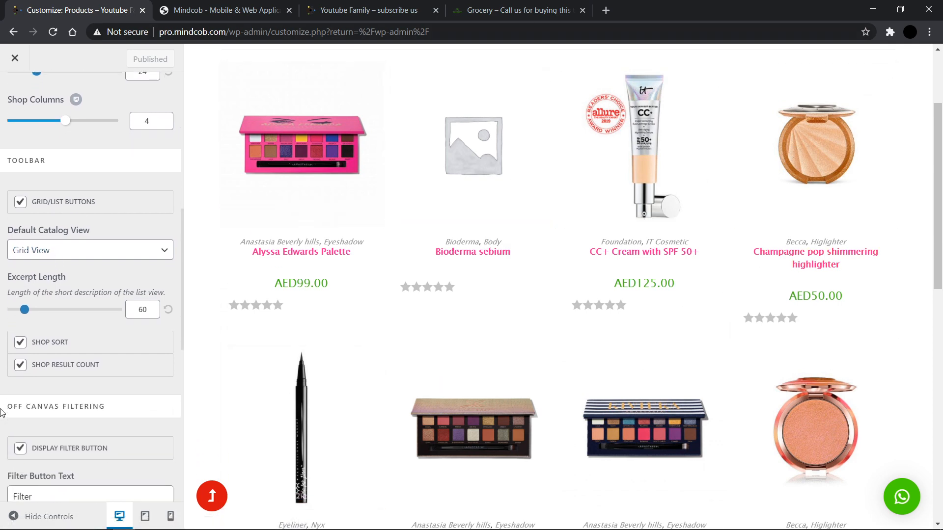
{"action": "scroll", "coordinate": [46, 307], "scroll_direction": "down", "scroll_amount": 2}
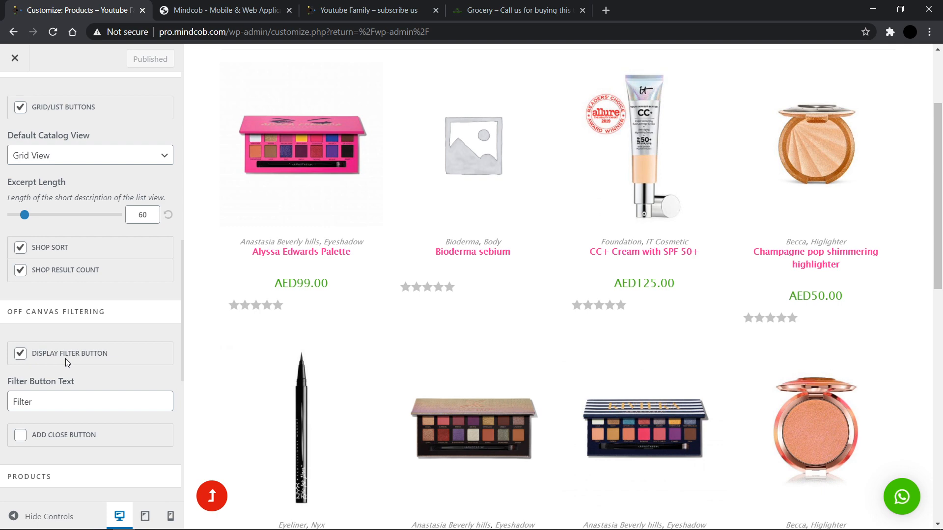
{"action": "scroll", "coordinate": [67, 363], "scroll_direction": "down", "scroll_amount": 1}
{"action": "scroll", "coordinate": [191, 287], "scroll_direction": "up", "scroll_amount": 3}
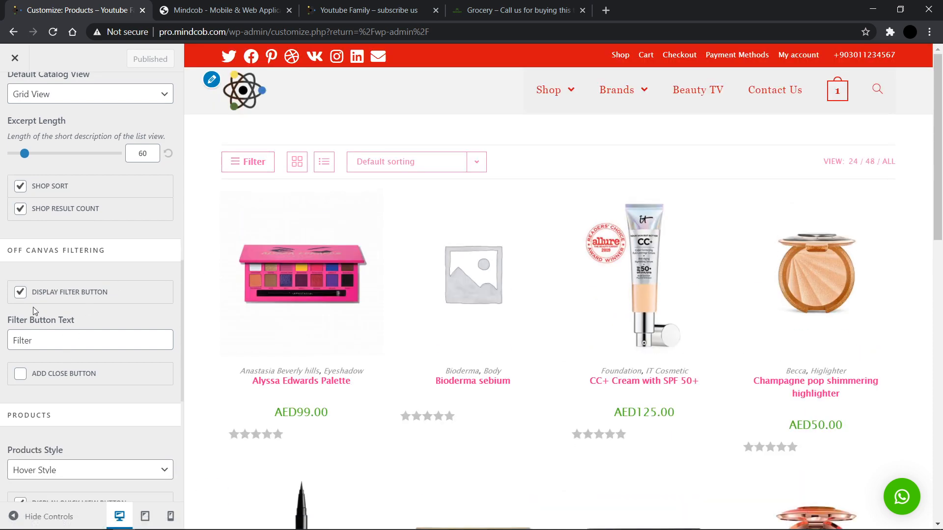
Step: Open the Filter panel on the shop preview, scroll through its widgets and close it
{"action": "left_click", "coordinate": [239, 161]}
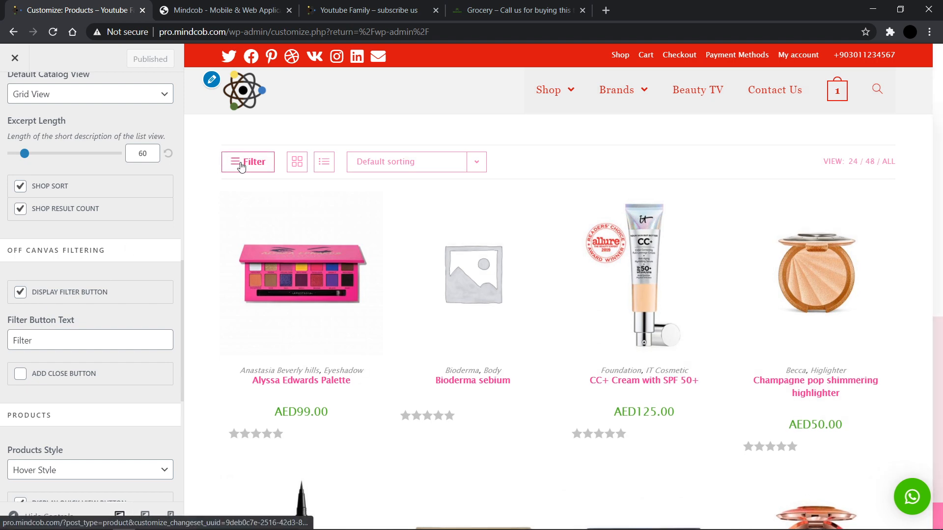
{"action": "scroll", "coordinate": [254, 326], "scroll_direction": "down", "scroll_amount": 10}
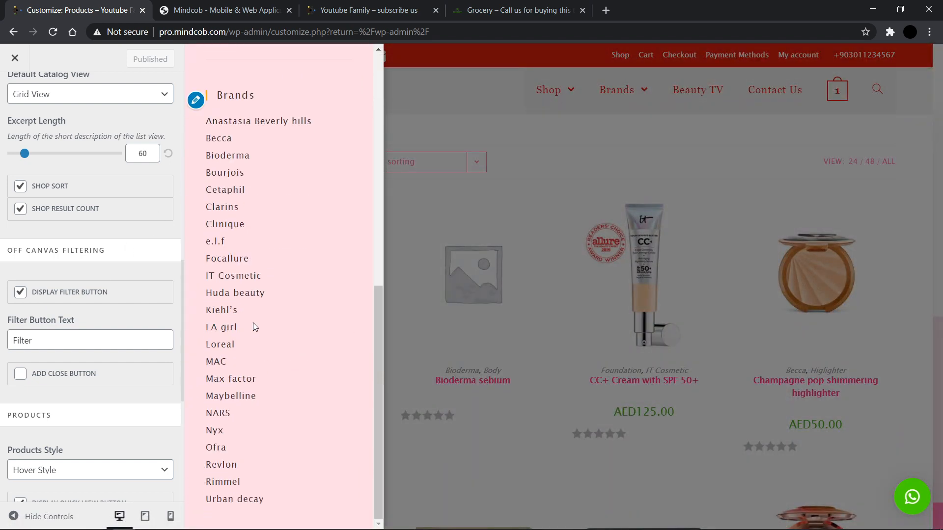
{"action": "scroll", "coordinate": [254, 326], "scroll_direction": "up", "scroll_amount": 10}
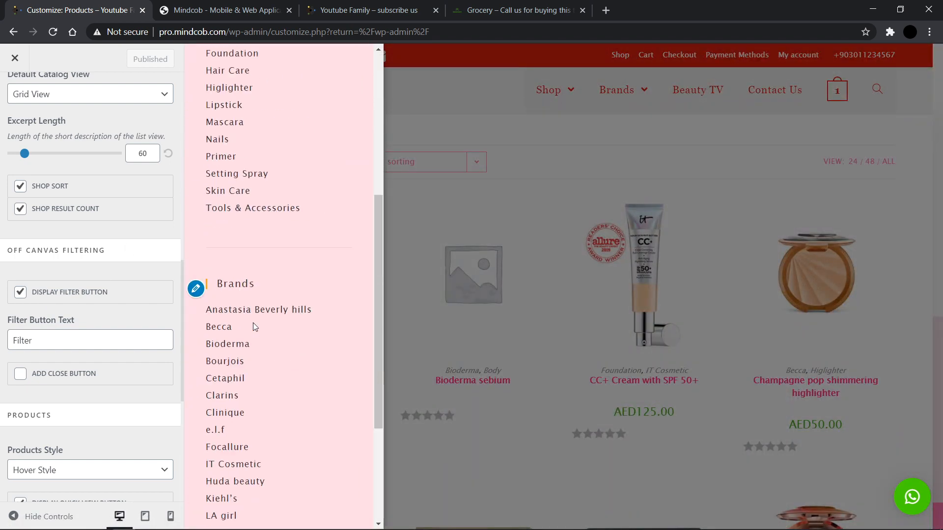
{"action": "left_click", "coordinate": [441, 113]}
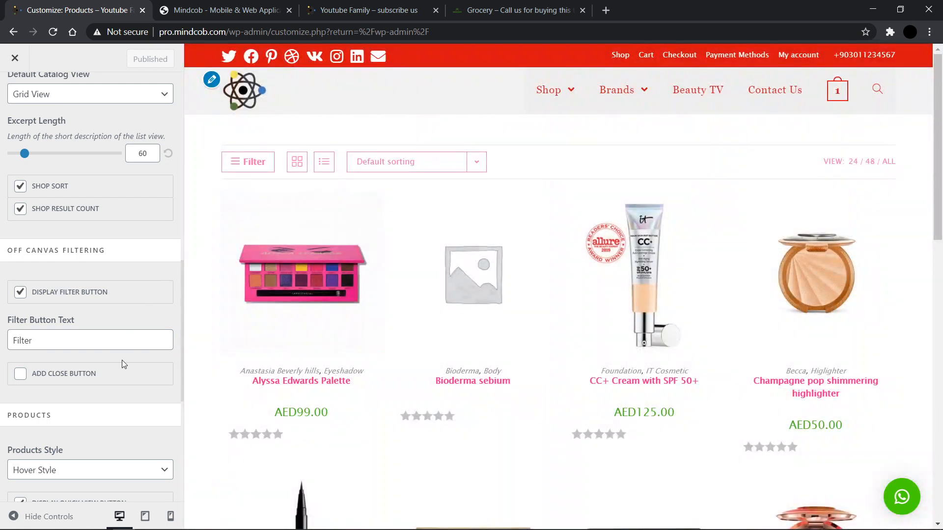
Step: Scroll to the Products style options and switch the preview to mobile view
{"action": "scroll", "coordinate": [66, 408], "scroll_direction": "down", "scroll_amount": 2}
{"action": "scroll", "coordinate": [67, 408], "scroll_direction": "down", "scroll_amount": 3}
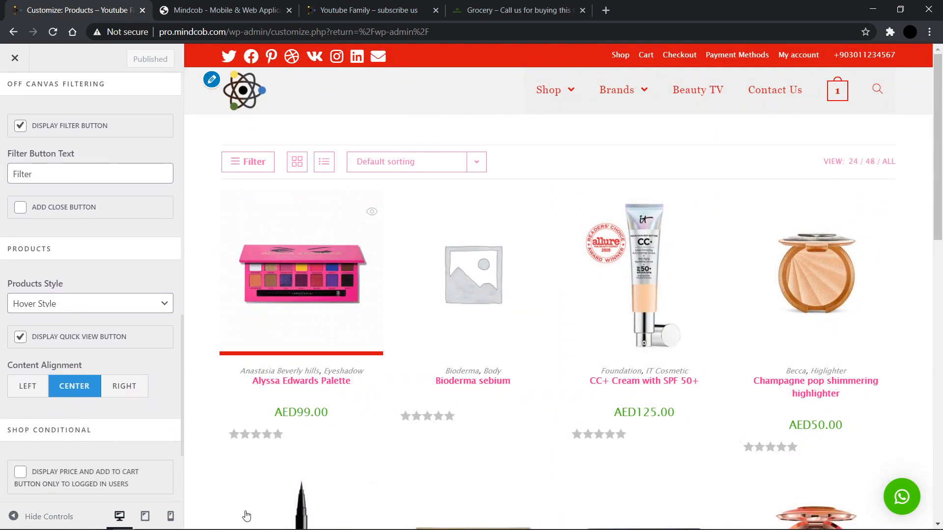
{"action": "left_click", "coordinate": [169, 516]}
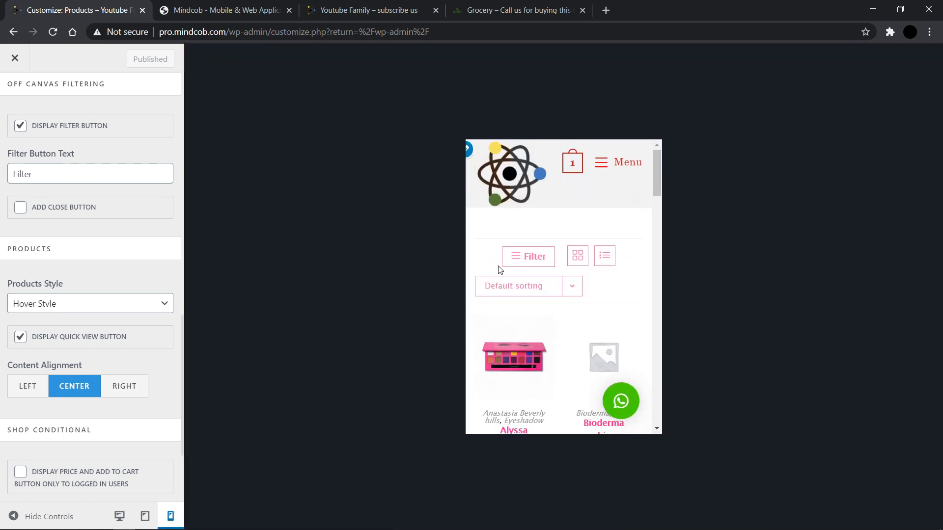
Step: Open the Filter panel in the mobile shop preview, then switch the preview back to desktop view
{"action": "left_click", "coordinate": [508, 266]}
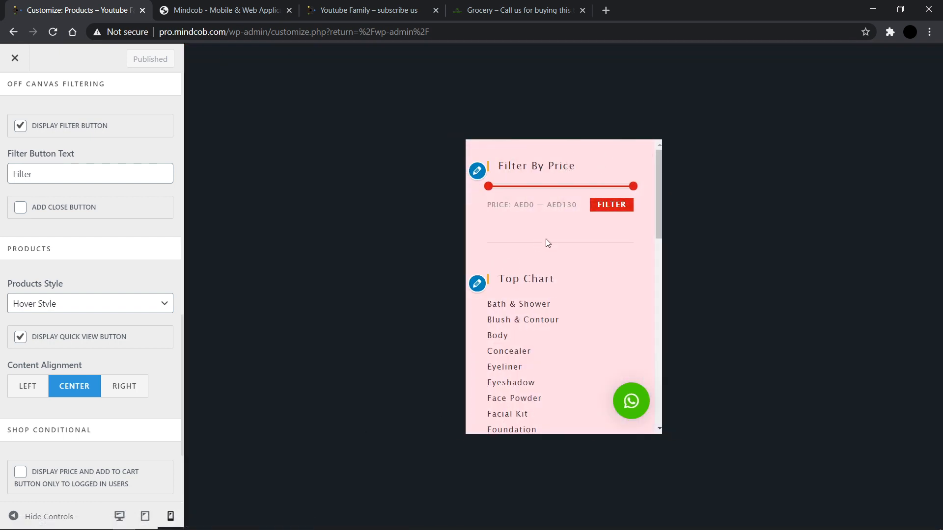
{"action": "left_click", "coordinate": [114, 524]}
{"action": "left_click", "coordinate": [532, 190]}
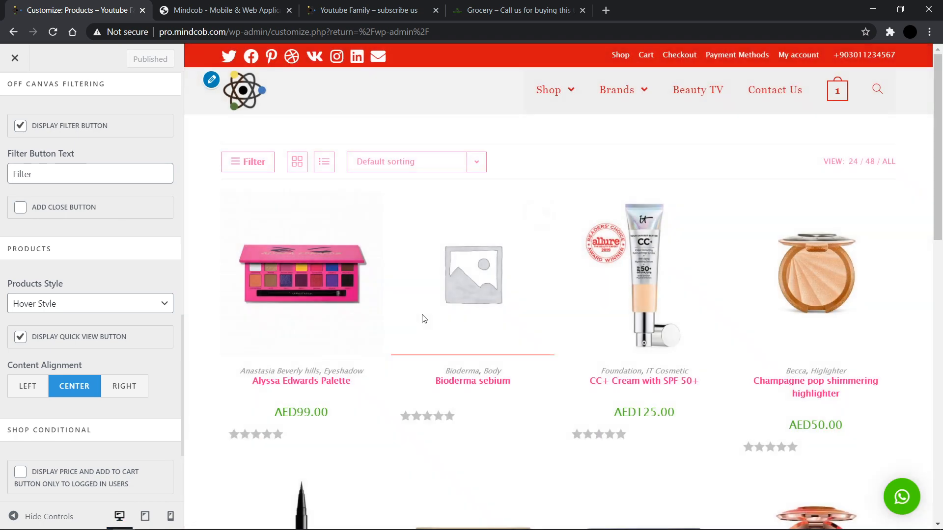
{"action": "scroll", "coordinate": [420, 316], "scroll_direction": "down", "scroll_amount": 9}
{"action": "scroll", "coordinate": [421, 316], "scroll_direction": "up", "scroll_amount": 9}
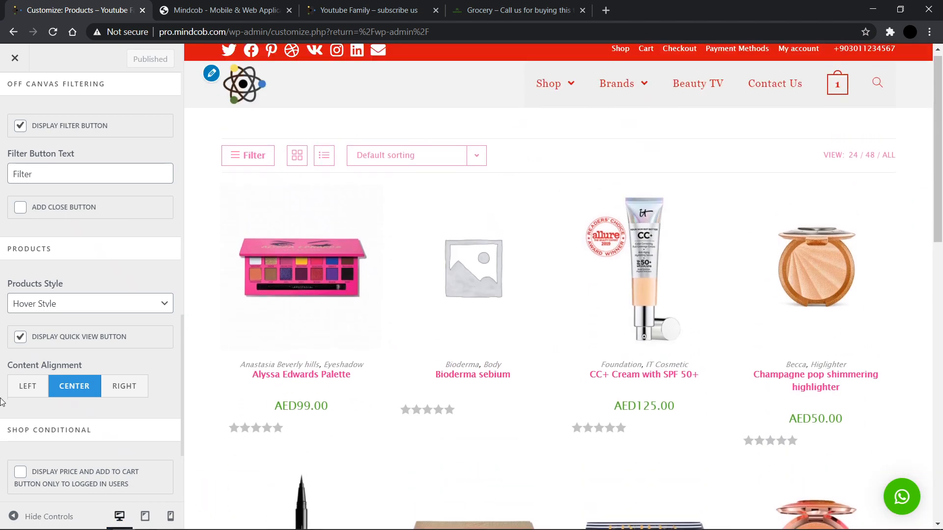
Step: Scroll through the Shop Conditional and Pagination options of Archives and review the Pagination Style choices
{"action": "scroll", "coordinate": [2, 401], "scroll_direction": "down", "scroll_amount": 2}
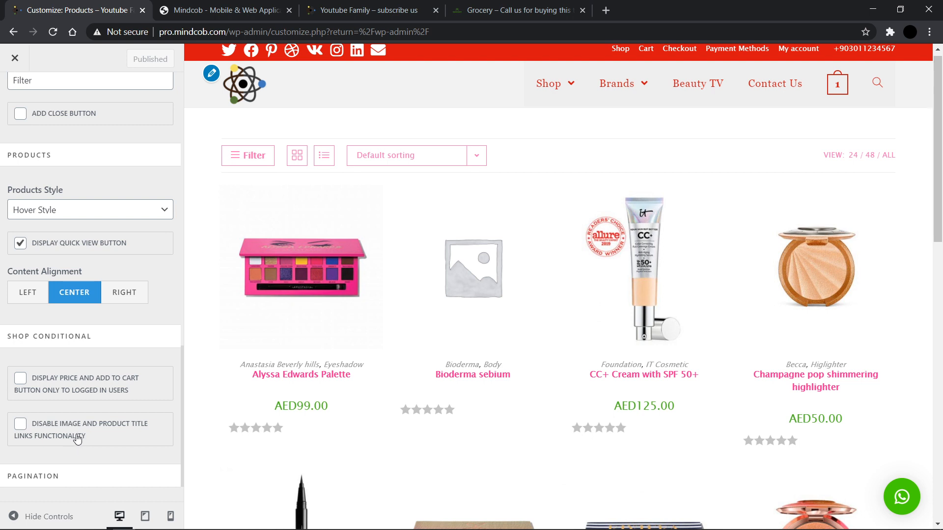
{"action": "scroll", "coordinate": [111, 436], "scroll_direction": "down", "scroll_amount": 1}
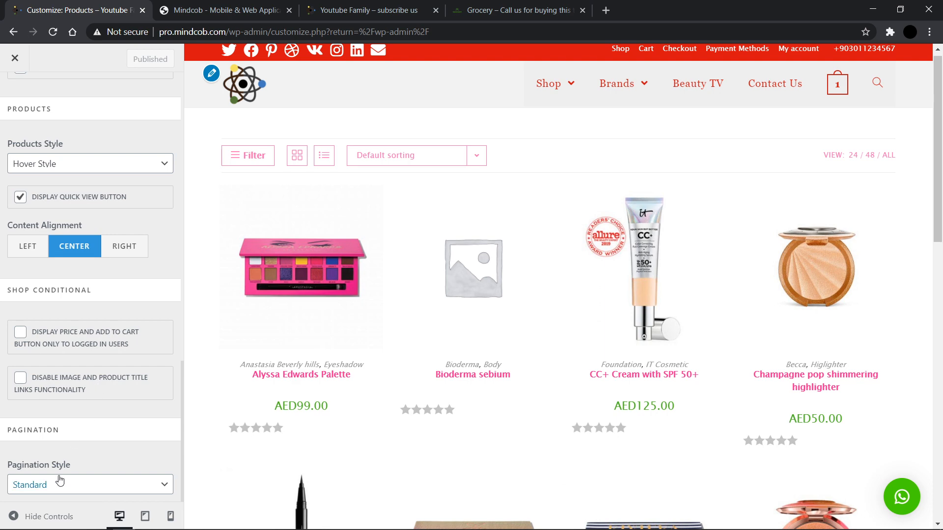
{"action": "scroll", "coordinate": [563, 338], "scroll_direction": "down", "scroll_amount": 12}
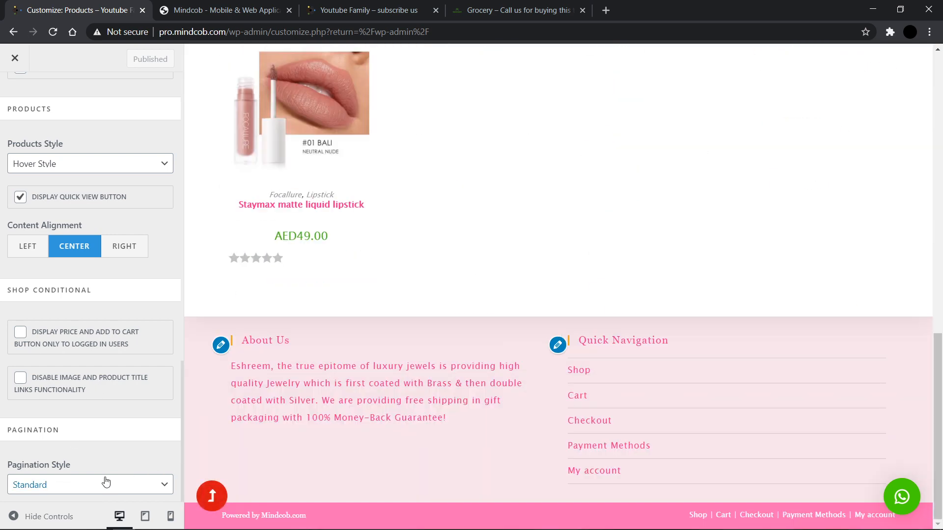
{"action": "left_click", "coordinate": [72, 484]}
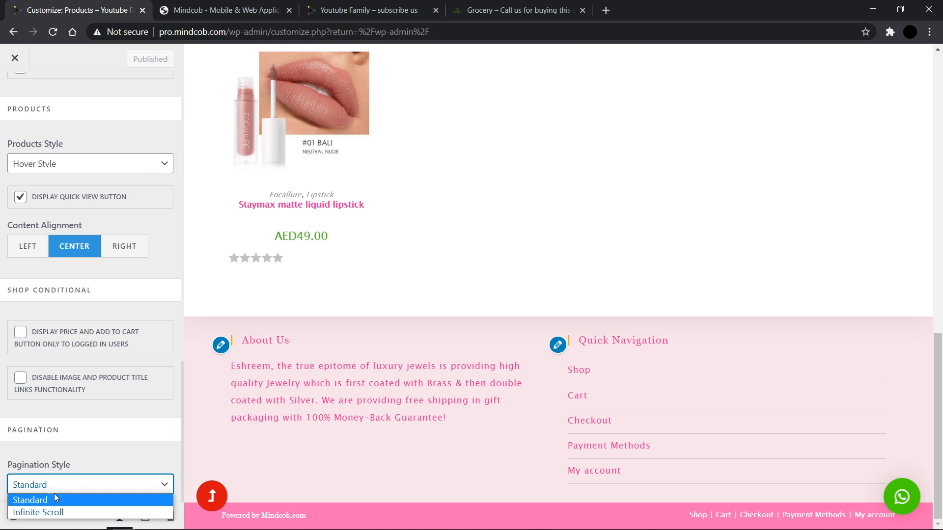
{"action": "left_click", "coordinate": [54, 496]}
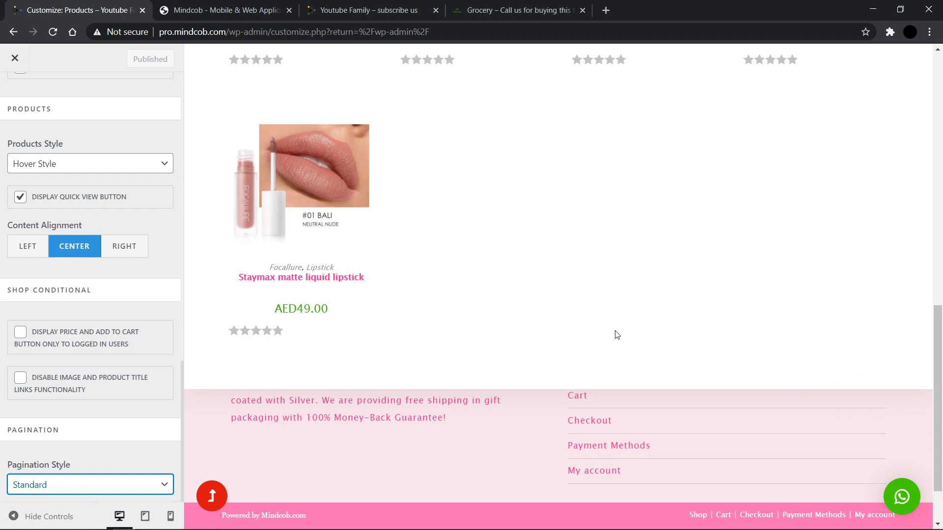
{"action": "scroll", "coordinate": [608, 332], "scroll_direction": "up", "scroll_amount": 13}
{"action": "scroll", "coordinate": [146, 281], "scroll_direction": "up", "scroll_amount": 13}
{"action": "scroll", "coordinate": [146, 281], "scroll_direction": "up", "scroll_amount": 5}
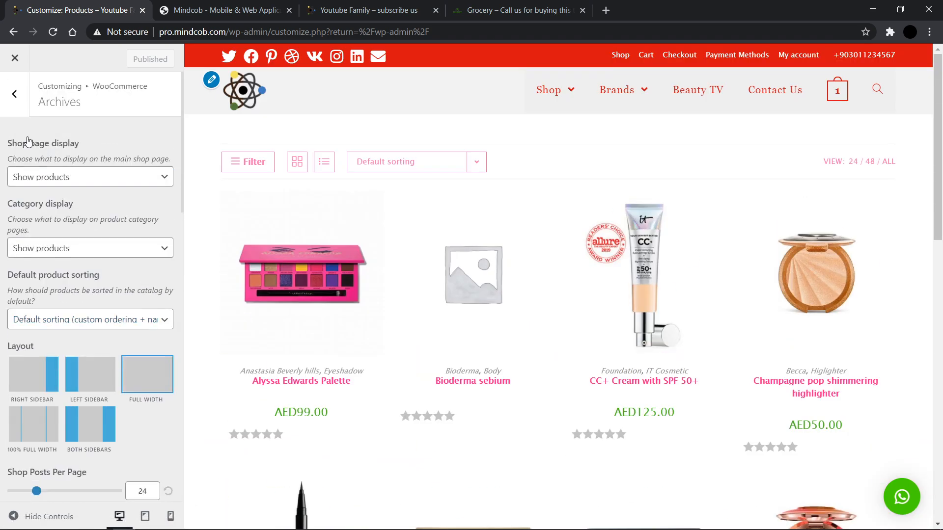
Step: Open the WooCommerce Single Product settings and scroll through the product page preview
{"action": "left_click", "coordinate": [12, 112]}
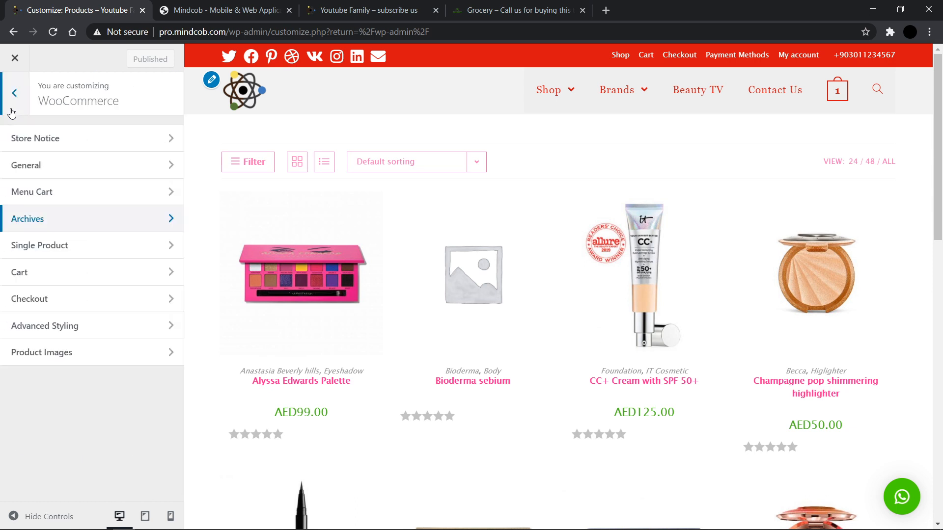
{"action": "left_click", "coordinate": [25, 245]}
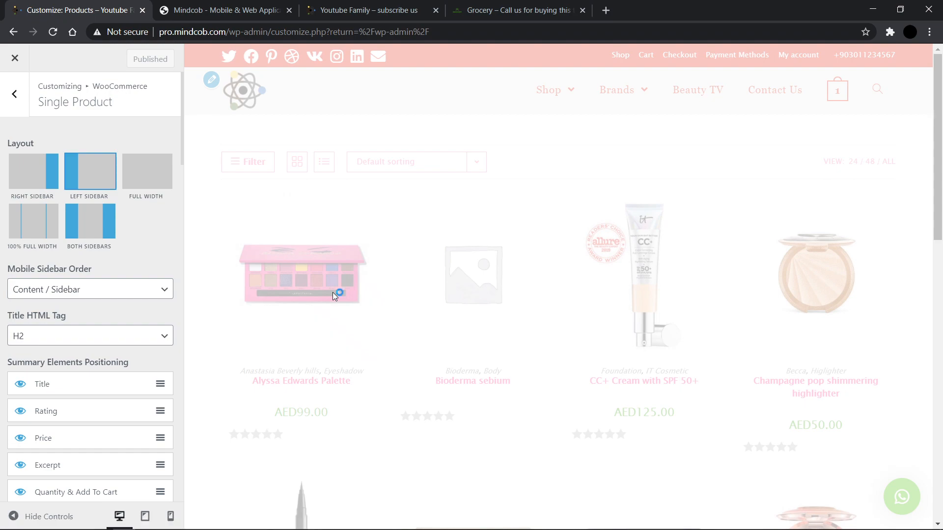
{"action": "scroll", "coordinate": [527, 413], "scroll_direction": "down", "scroll_amount": 15}
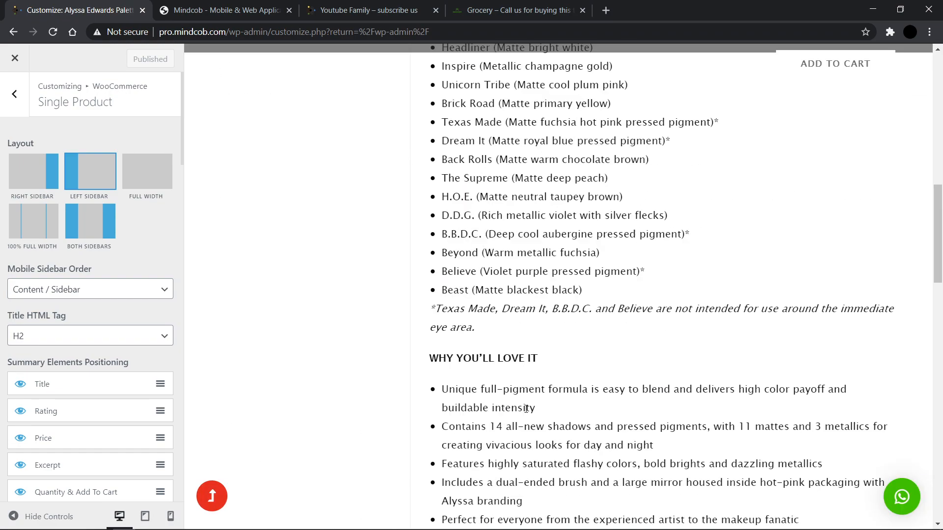
{"action": "scroll", "coordinate": [527, 412], "scroll_direction": "down", "scroll_amount": 10}
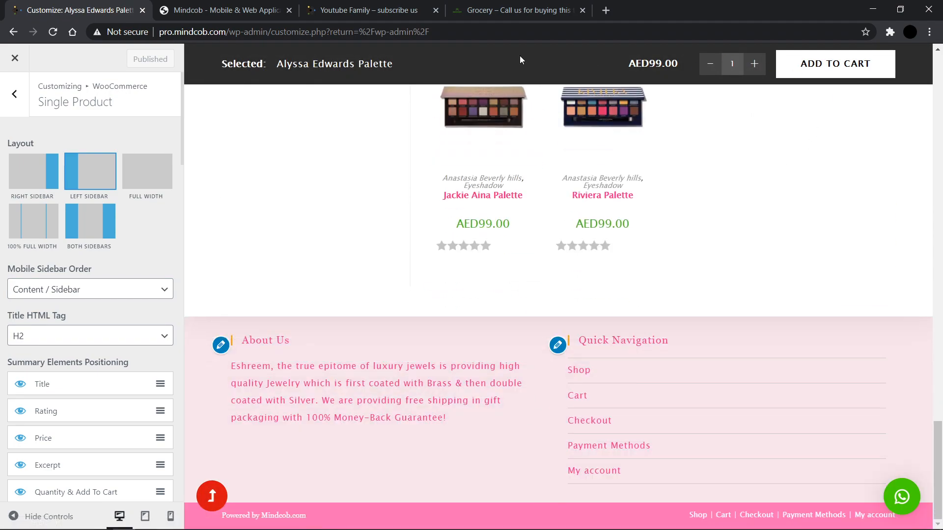
{"action": "scroll", "coordinate": [462, 389], "scroll_direction": "up", "scroll_amount": 20}
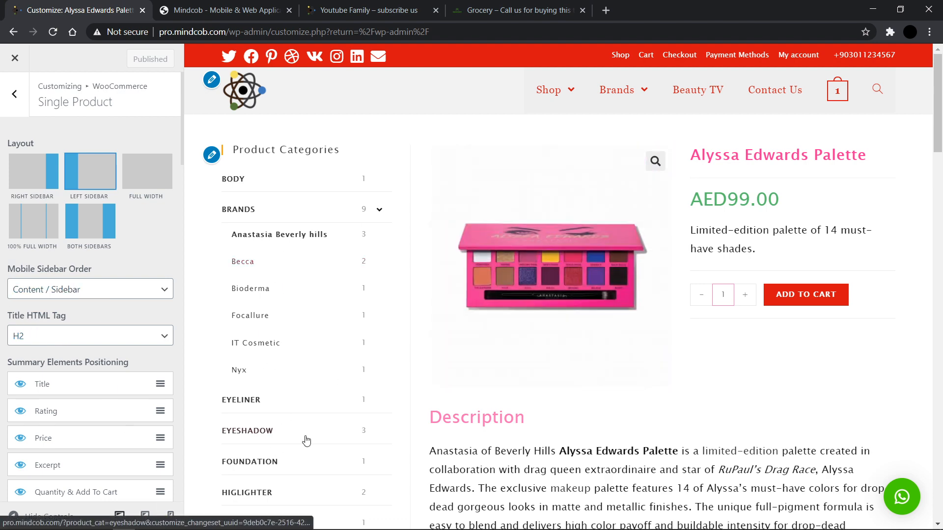
Step: Preview the single product page in mobile view, scroll through it, and return to desktop view
{"action": "left_click", "coordinate": [171, 514]}
{"action": "scroll", "coordinate": [585, 330], "scroll_direction": "down", "scroll_amount": 20}
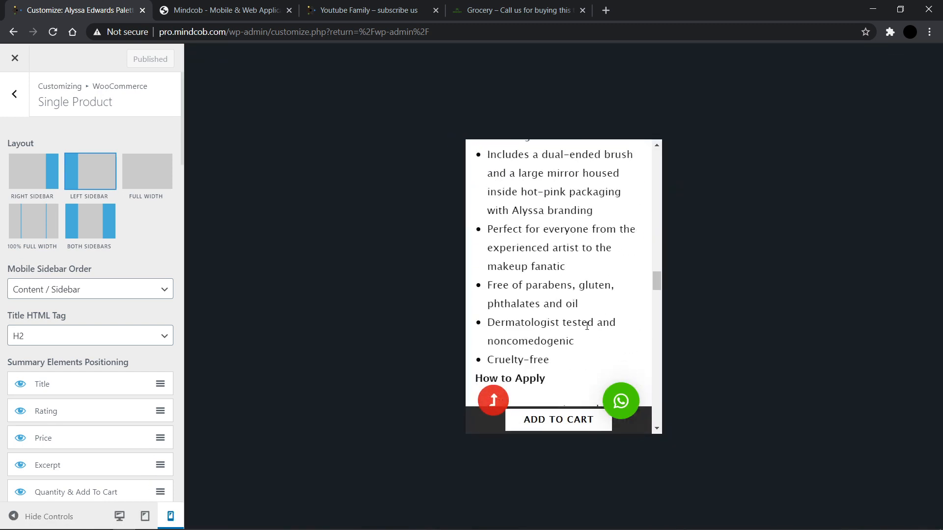
{"action": "scroll", "coordinate": [587, 329], "scroll_direction": "down", "scroll_amount": 10}
{"action": "scroll", "coordinate": [586, 326], "scroll_direction": "up", "scroll_amount": 4}
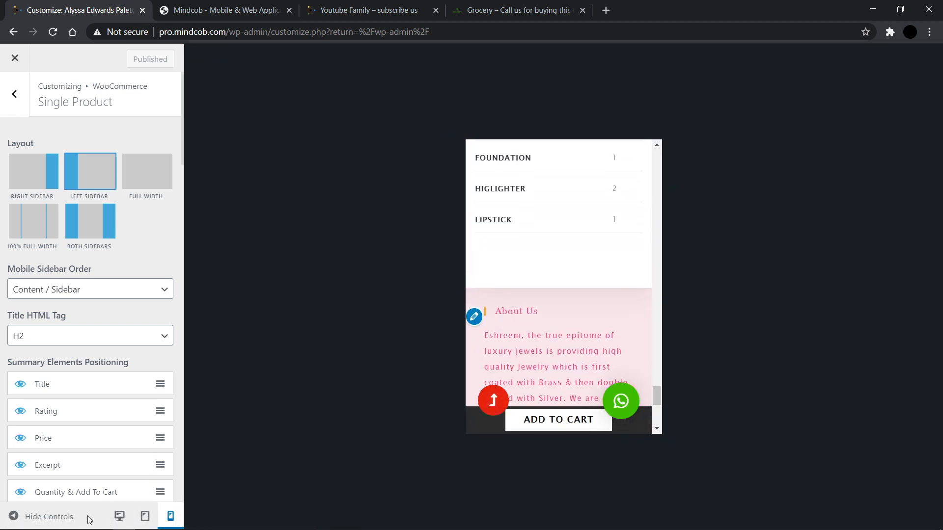
{"action": "left_click", "coordinate": [120, 516]}
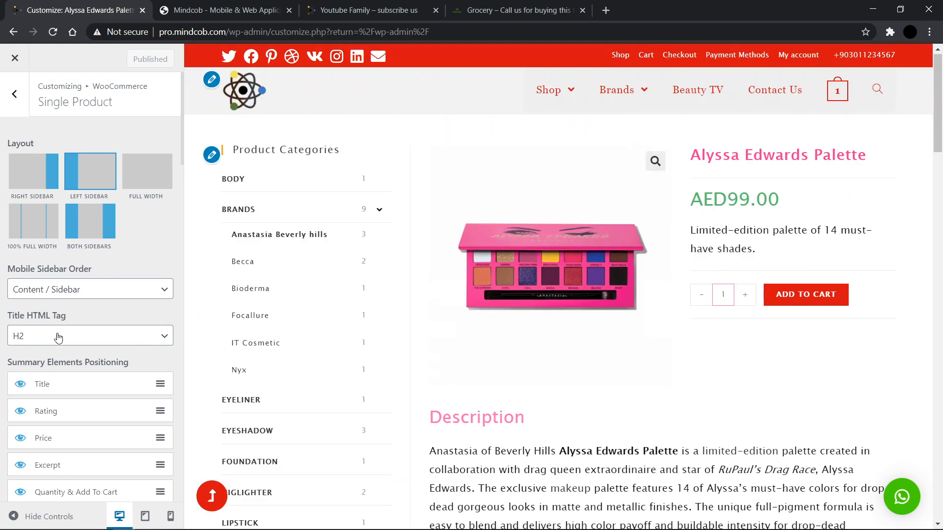
Step: Toggle the Product Meta summary element visible and hidden again in Summary Elements Positioning
{"action": "scroll", "coordinate": [37, 338], "scroll_direction": "down", "scroll_amount": 2}
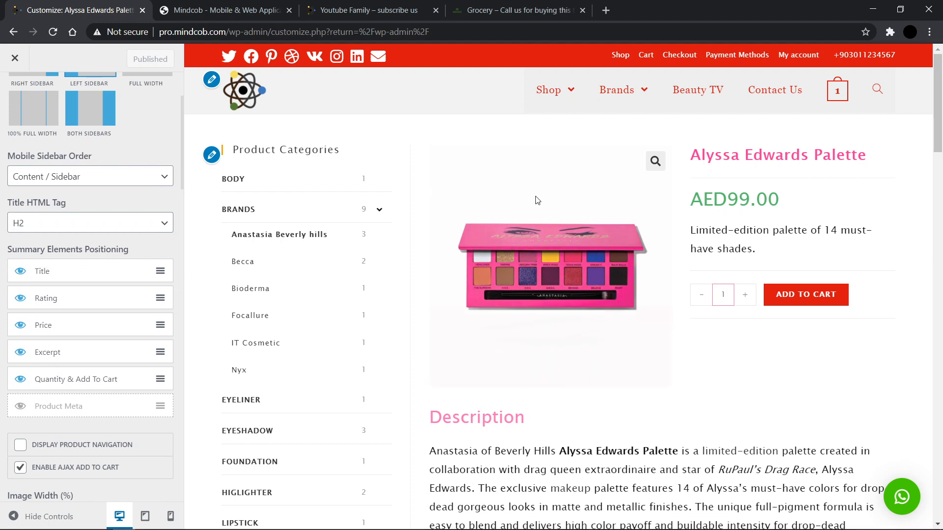
{"action": "scroll", "coordinate": [446, 375], "scroll_direction": "down", "scroll_amount": 1}
{"action": "scroll", "coordinate": [491, 344], "scroll_direction": "up", "scroll_amount": 1}
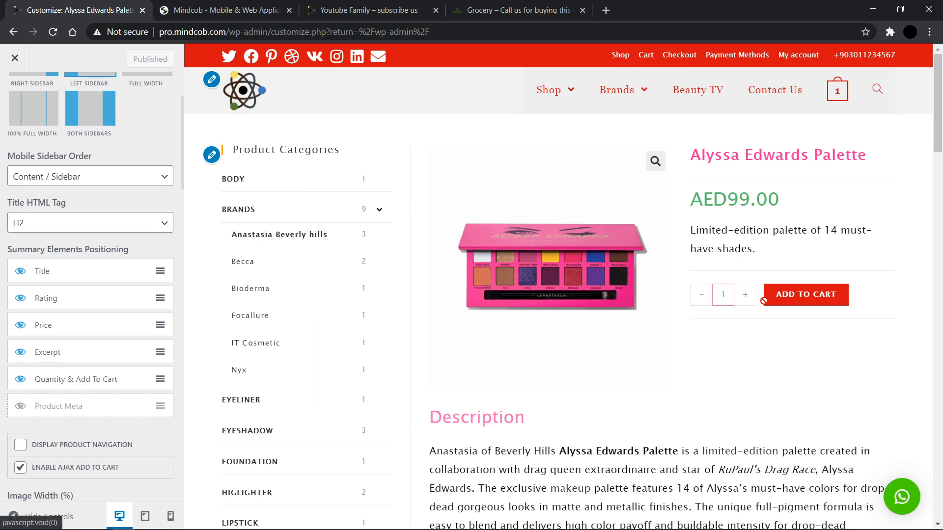
{"action": "left_click", "coordinate": [21, 408]}
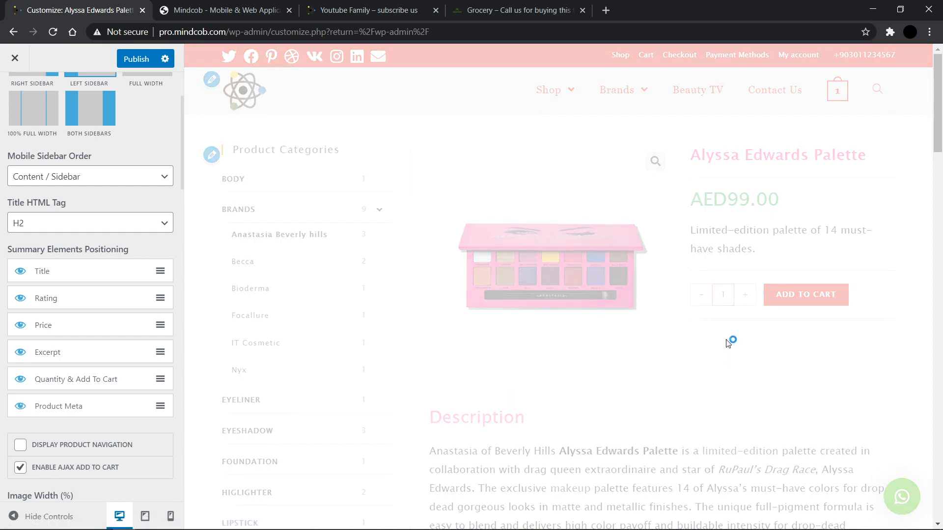
{"action": "left_click", "coordinate": [20, 406]}
{"action": "left_click", "coordinate": [19, 446]}
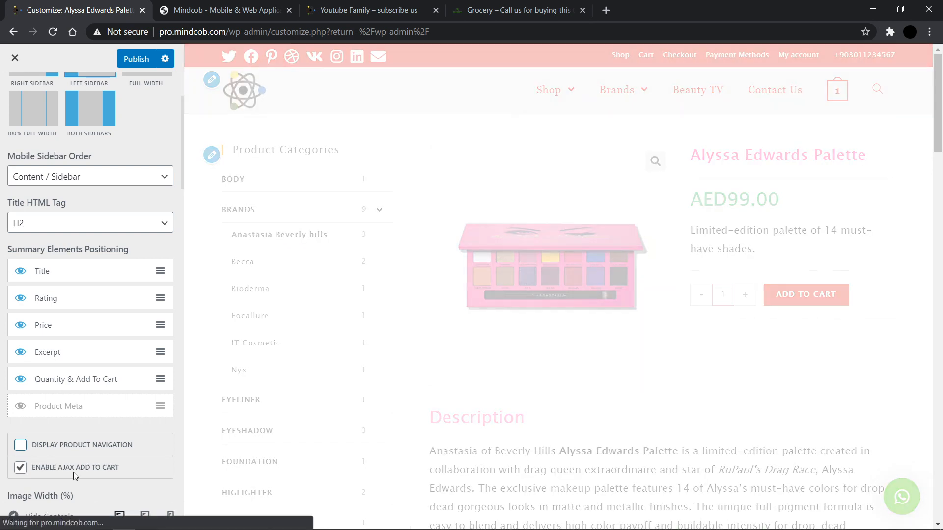
Step: Review the Image Width, Summary Width, Thumbnails Layout and Add To Cart Button Style options of Single Product
{"action": "scroll", "coordinate": [49, 442], "scroll_direction": "down", "scroll_amount": 3}
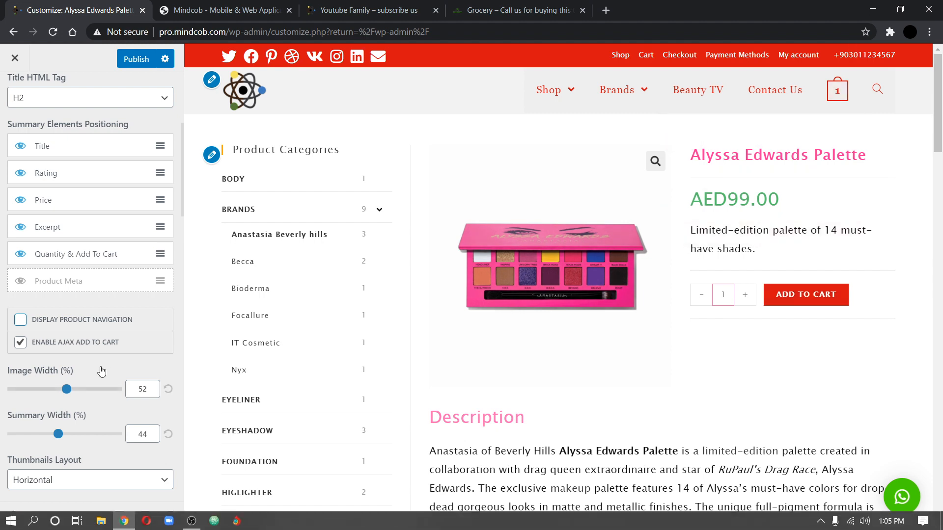
{"action": "scroll", "coordinate": [101, 371], "scroll_direction": "down", "scroll_amount": 1}
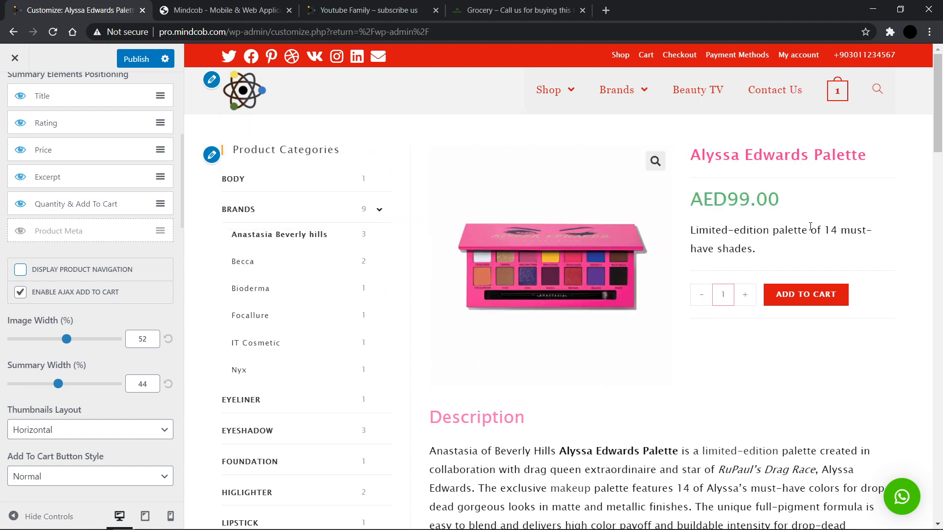
{"action": "scroll", "coordinate": [122, 396], "scroll_direction": "down", "scroll_amount": 2}
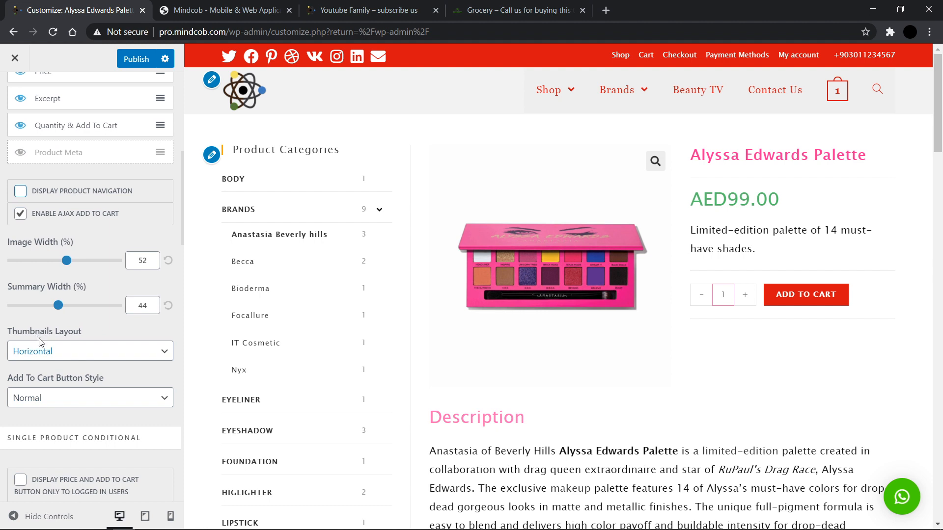
{"action": "left_click", "coordinate": [50, 350]}
{"action": "left_click", "coordinate": [50, 366]}
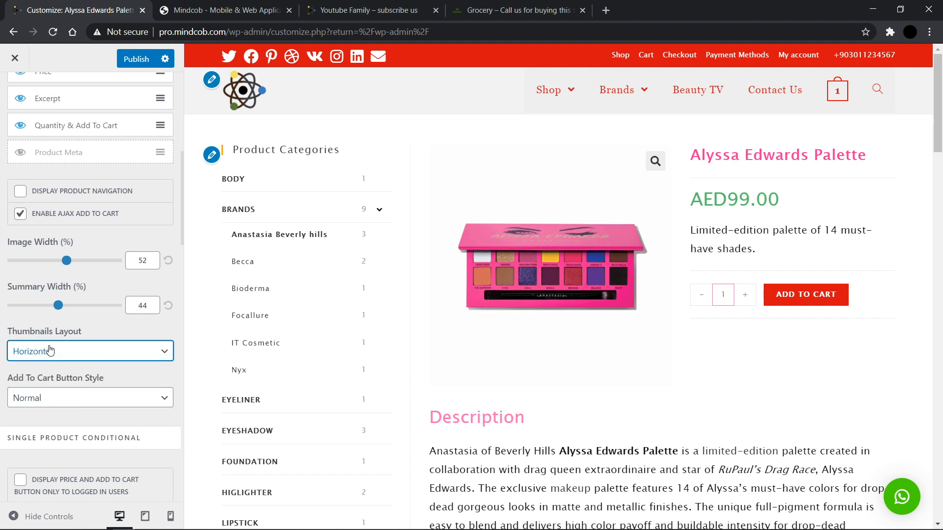
{"action": "scroll", "coordinate": [56, 411], "scroll_direction": "down", "scroll_amount": 2}
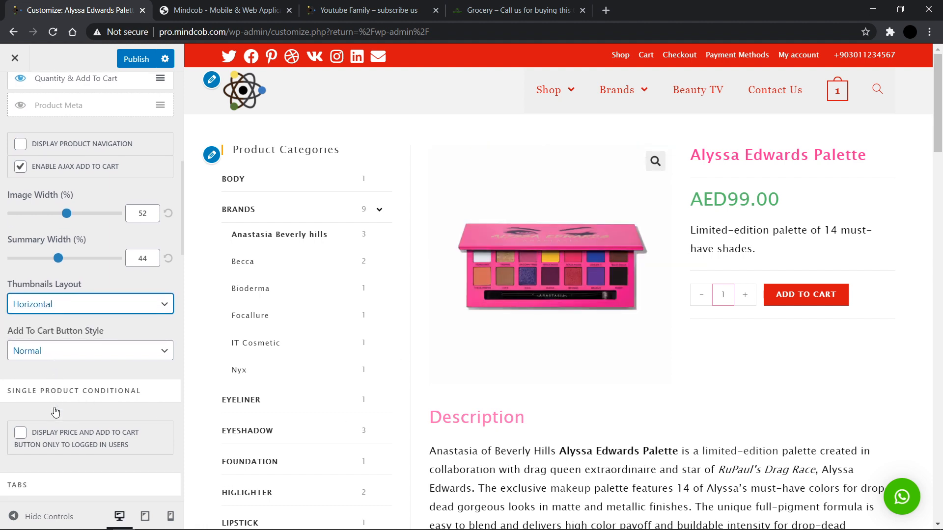
{"action": "left_click", "coordinate": [81, 303]}
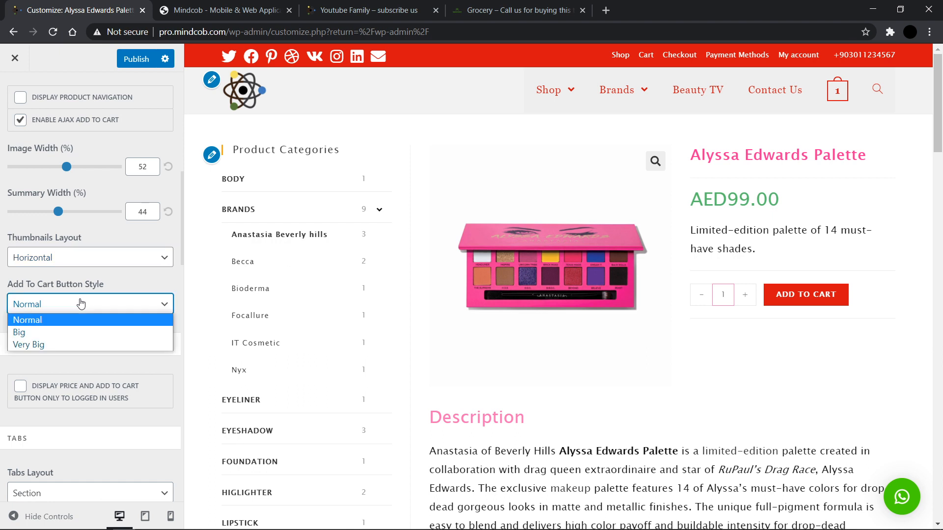
{"action": "left_click", "coordinate": [81, 303]}
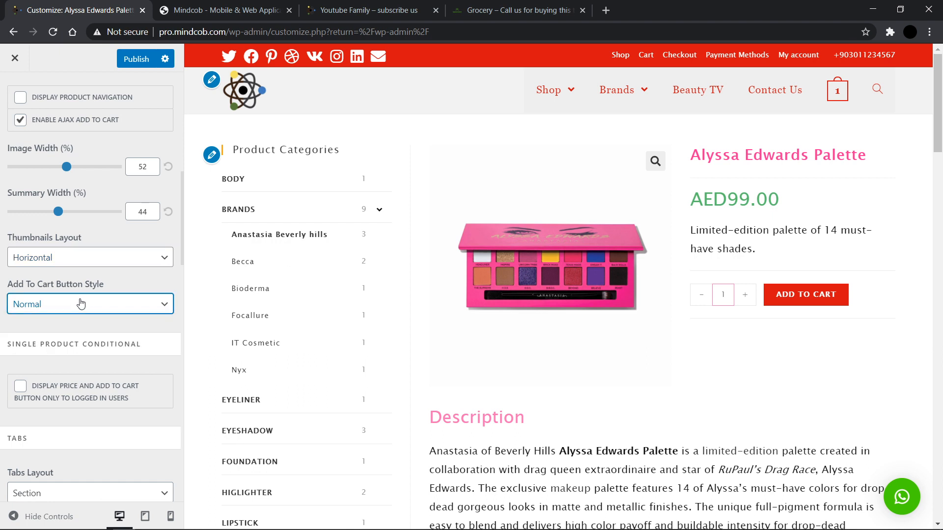
{"action": "scroll", "coordinate": [81, 303], "scroll_direction": "down", "scroll_amount": 2}
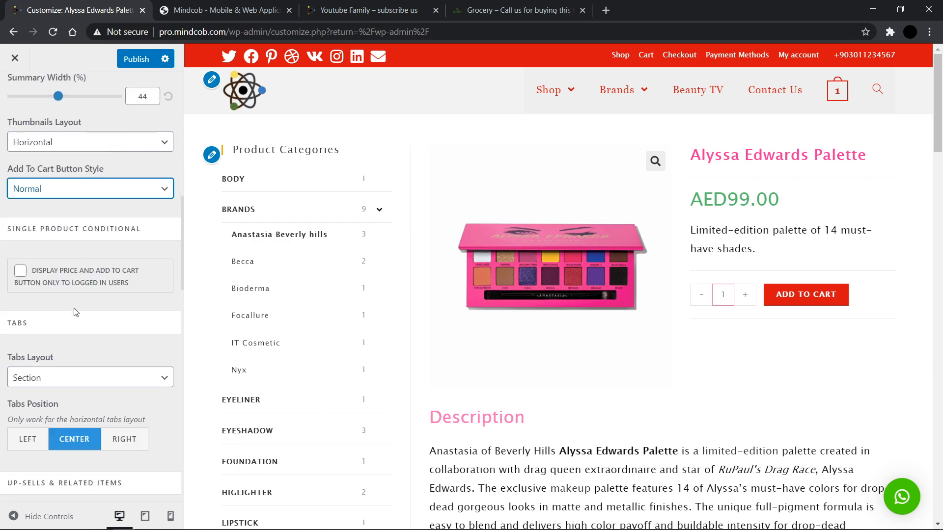
{"action": "scroll", "coordinate": [98, 332], "scroll_direction": "down", "scroll_amount": 1}
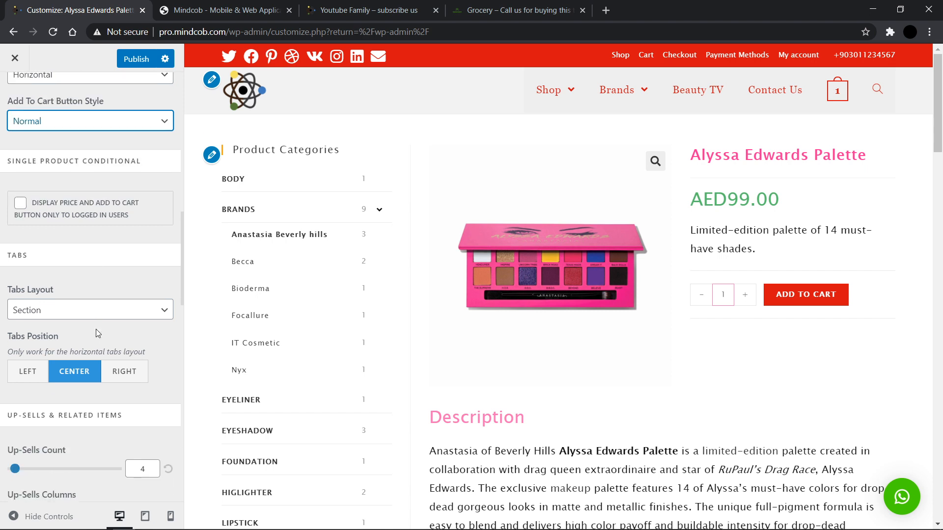
Step: Set the Tabs Layout to Vertical and scroll the product preview to inspect the tabs
{"action": "left_click", "coordinate": [99, 317]}
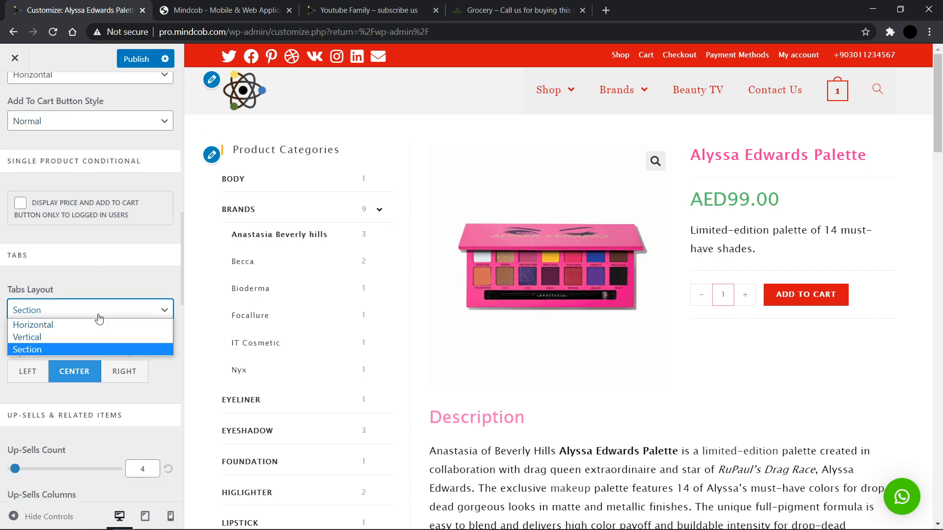
{"action": "left_click", "coordinate": [56, 338]}
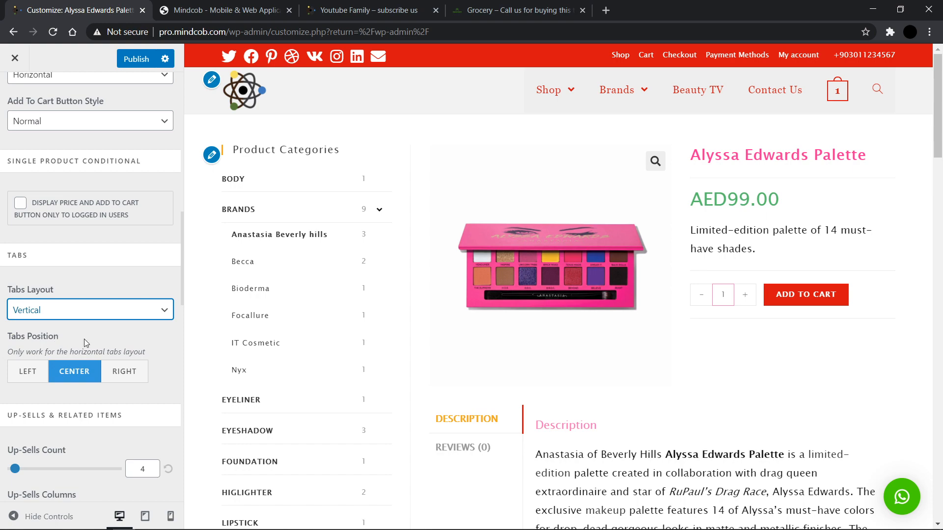
{"action": "scroll", "coordinate": [419, 461], "scroll_direction": "down", "scroll_amount": 3}
{"action": "scroll", "coordinate": [554, 225], "scroll_direction": "down", "scroll_amount": 8}
{"action": "scroll", "coordinate": [554, 225], "scroll_direction": "up", "scroll_amount": 7}
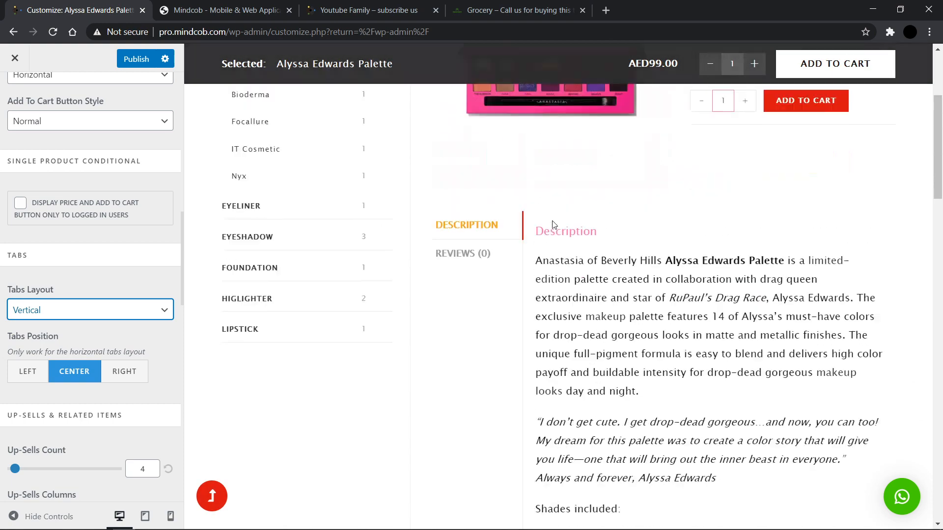
{"action": "scroll", "coordinate": [553, 225], "scroll_direction": "up", "scroll_amount": 4}
Step: Switch Tabs Position to Right and back to Center, then set the Tabs Layout to Horizontal
{"action": "left_click", "coordinate": [129, 373]}
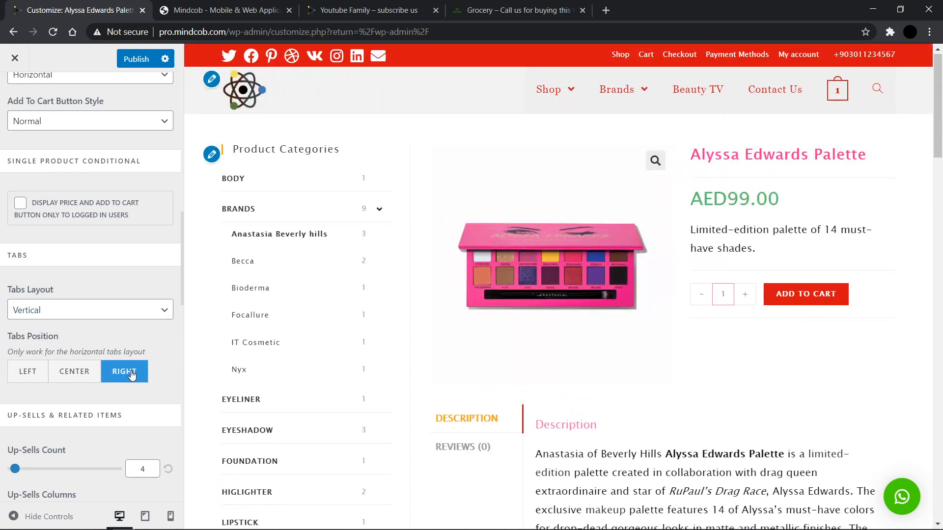
{"action": "left_click", "coordinate": [56, 374]}
{"action": "left_click", "coordinate": [81, 314]}
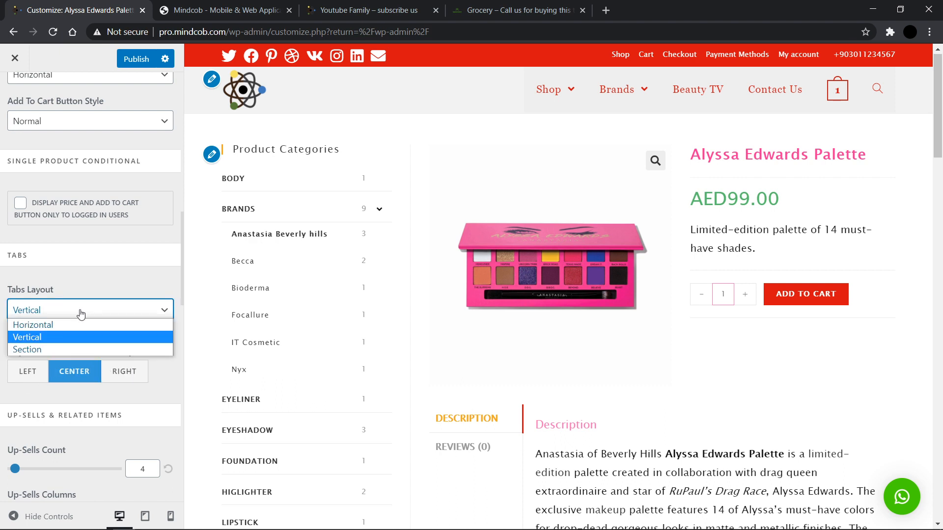
{"action": "left_click", "coordinate": [43, 325]}
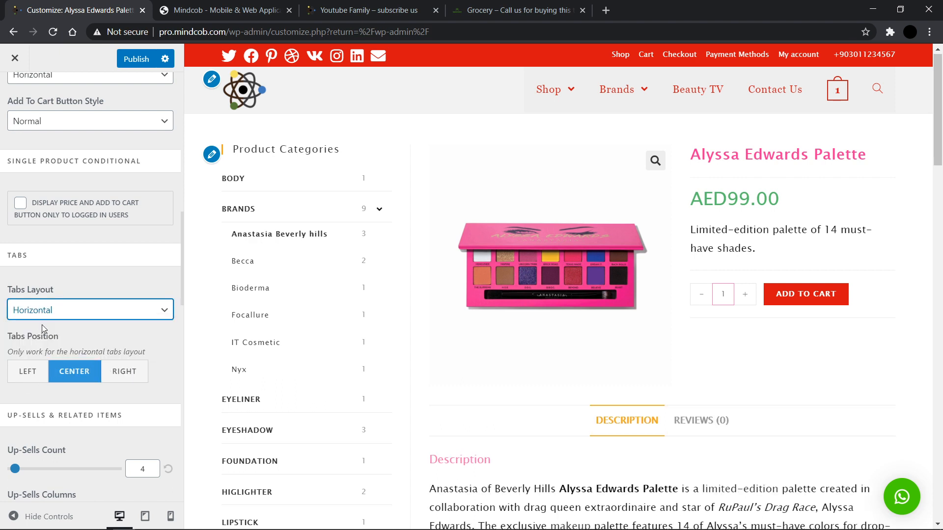
Step: Try the Section tabs layout on the product page, then restore the Horizontal tabs layout
{"action": "scroll", "coordinate": [612, 477], "scroll_direction": "down", "scroll_amount": 6}
{"action": "scroll", "coordinate": [612, 477], "scroll_direction": "up", "scroll_amount": 2}
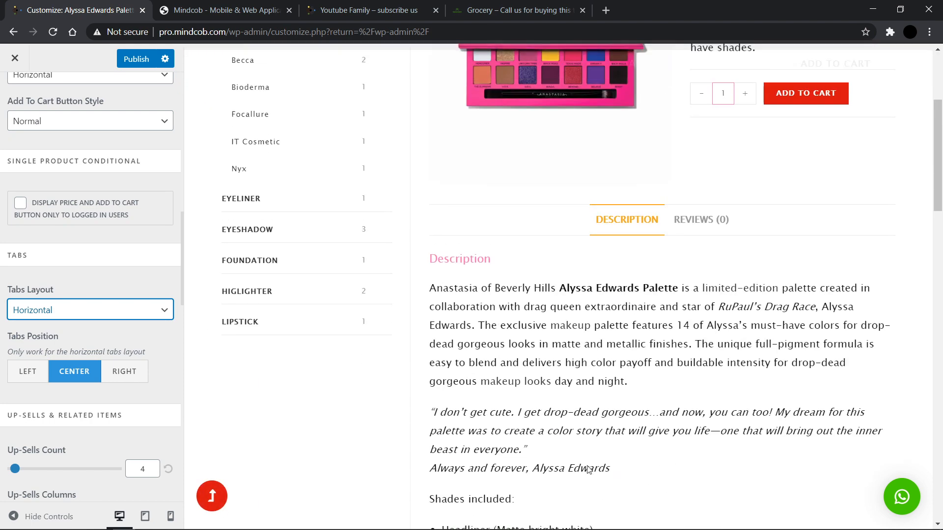
{"action": "left_click", "coordinate": [98, 312]}
{"action": "left_click", "coordinate": [49, 347]}
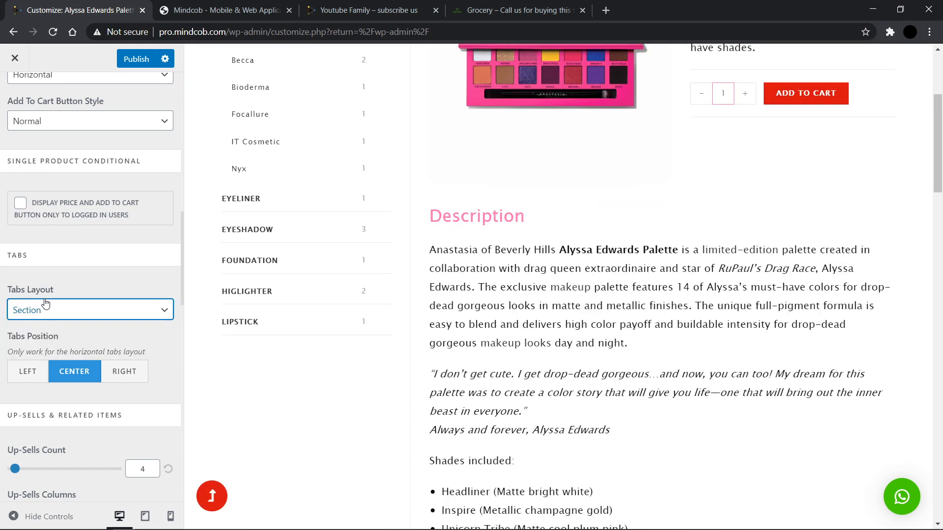
{"action": "left_click", "coordinate": [43, 310]}
{"action": "left_click", "coordinate": [54, 325]}
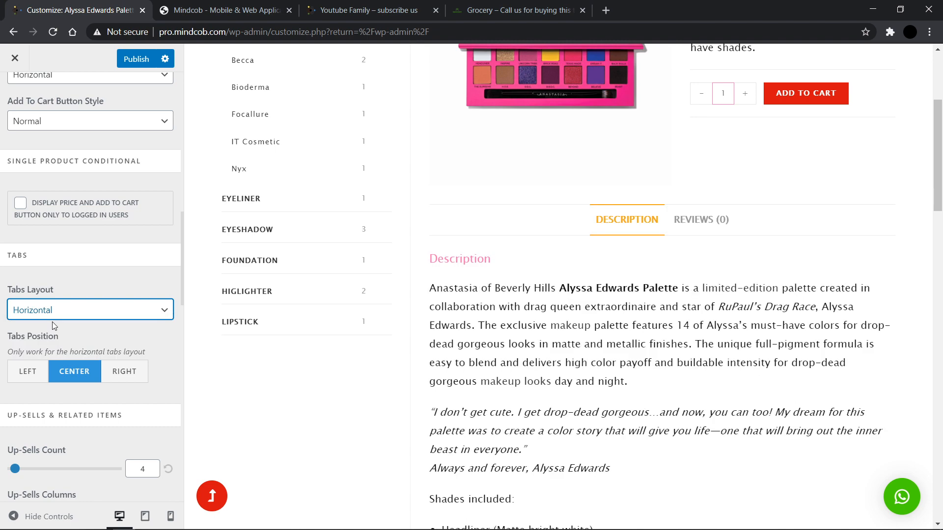
Step: Switch between the Reviews and Description tabs in the product preview
{"action": "left_click", "coordinate": [695, 219]}
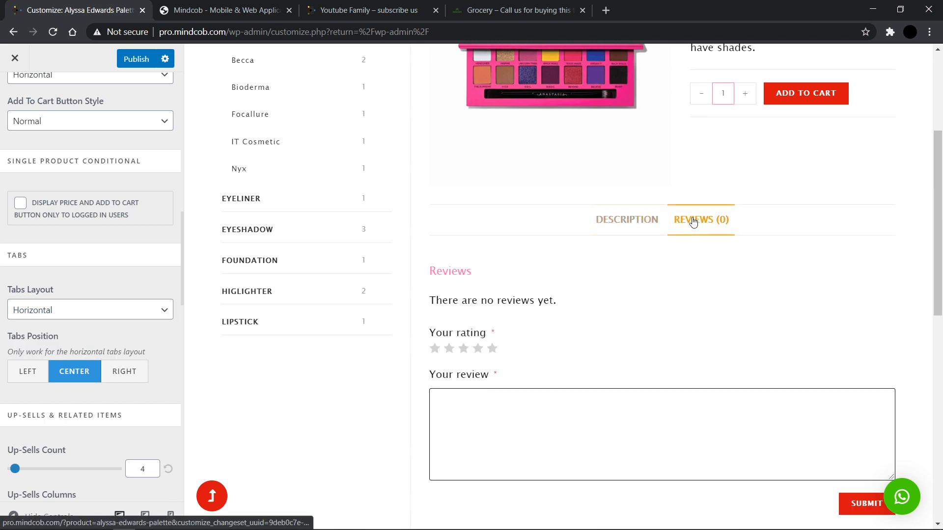
{"action": "left_click", "coordinate": [623, 216]}
{"action": "scroll", "coordinate": [577, 314], "scroll_direction": "down", "scroll_amount": 1}
{"action": "scroll", "coordinate": [22, 346], "scroll_direction": "down", "scroll_amount": 4}
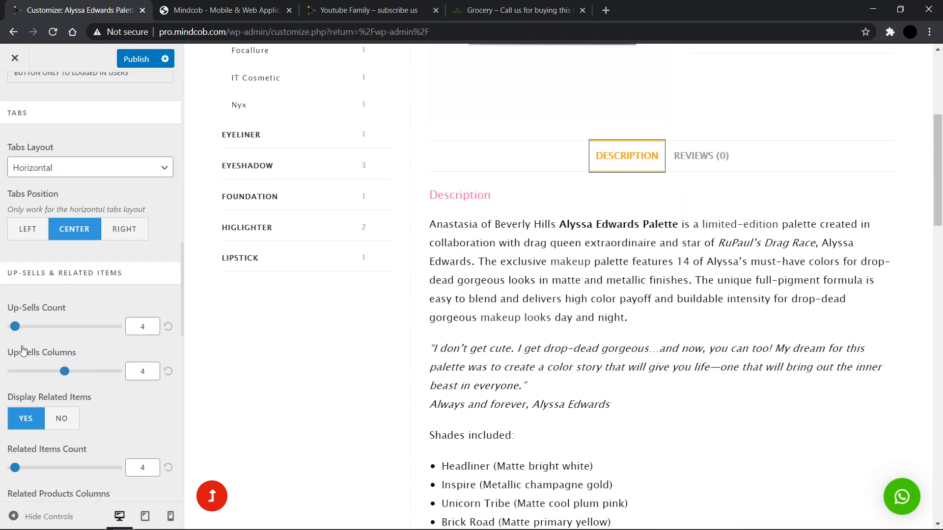
Step: Review the Up-Sells and Related Items and Floating Bar options alongside the related products in the preview
{"action": "scroll", "coordinate": [23, 347], "scroll_direction": "down", "scroll_amount": 2}
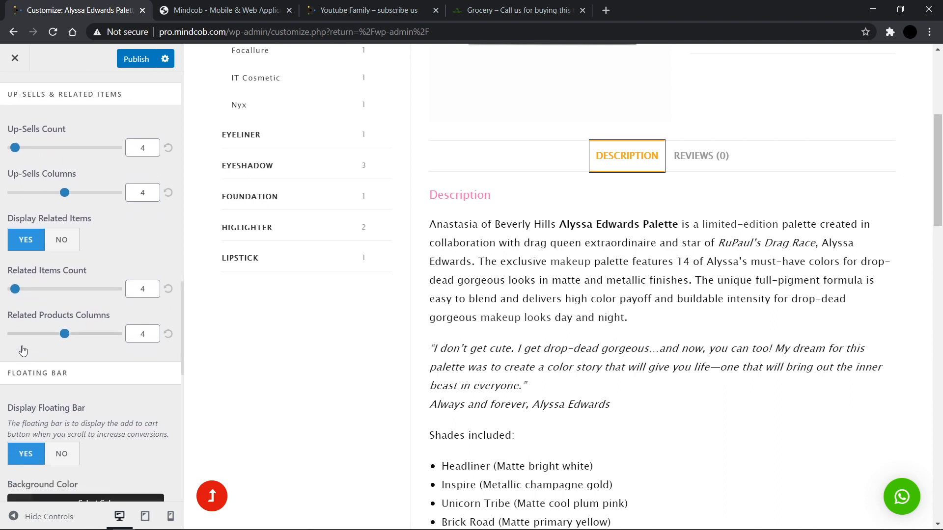
{"action": "scroll", "coordinate": [23, 349], "scroll_direction": "up", "scroll_amount": 4}
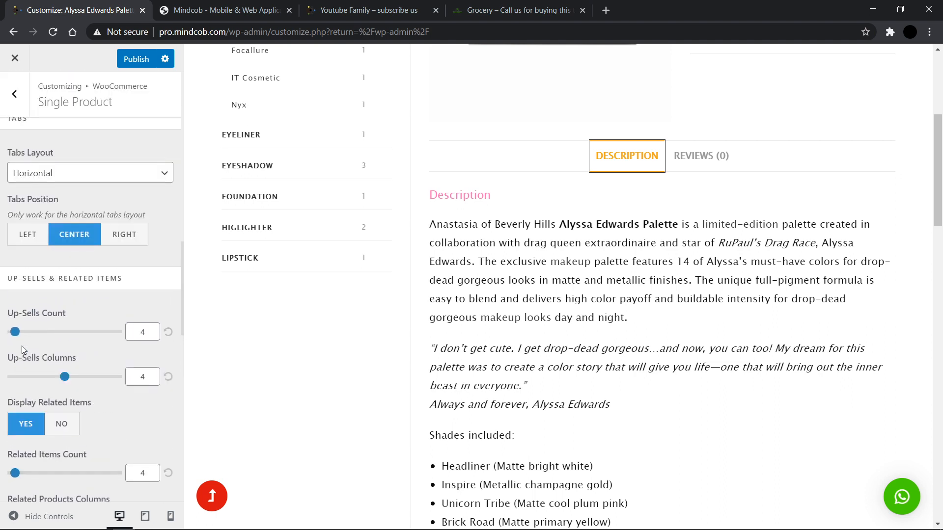
{"action": "left_click_drag", "start_coordinate": [2, 289], "coordinate": [138, 286]}
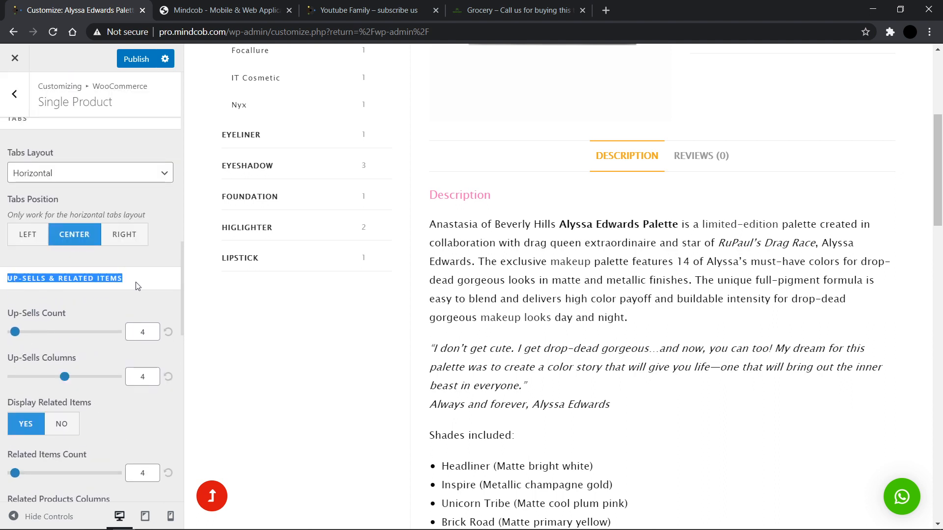
{"action": "left_click", "coordinate": [138, 286]}
{"action": "scroll", "coordinate": [137, 285], "scroll_direction": "down", "scroll_amount": 1}
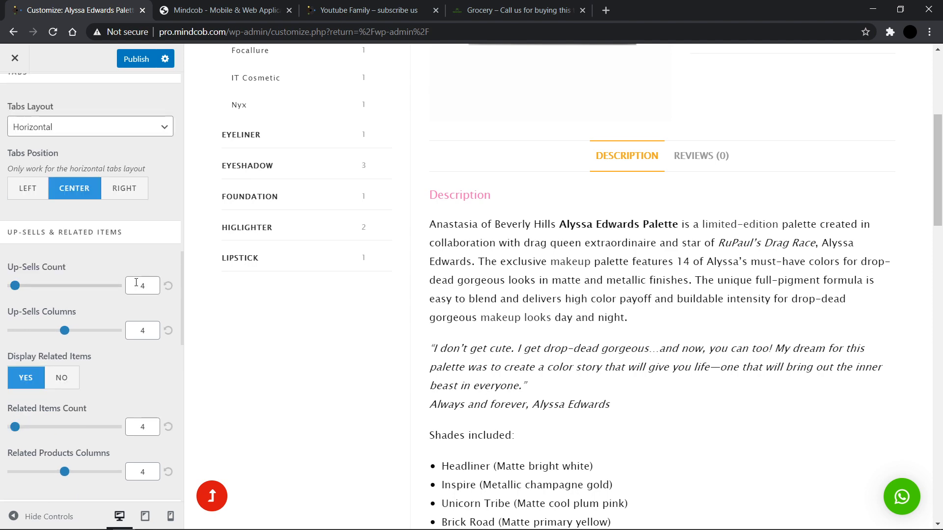
{"action": "scroll", "coordinate": [698, 403], "scroll_direction": "down", "scroll_amount": 20}
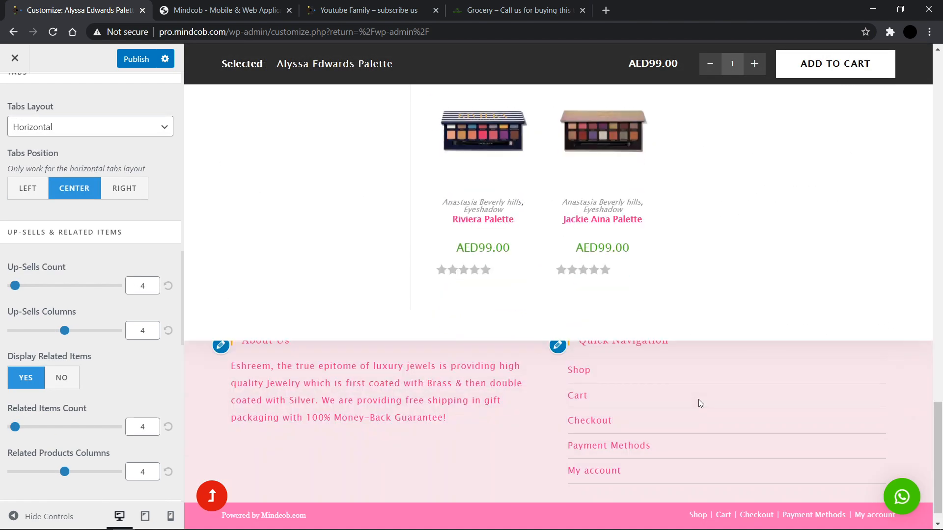
{"action": "scroll", "coordinate": [619, 396], "scroll_direction": "up", "scroll_amount": 4}
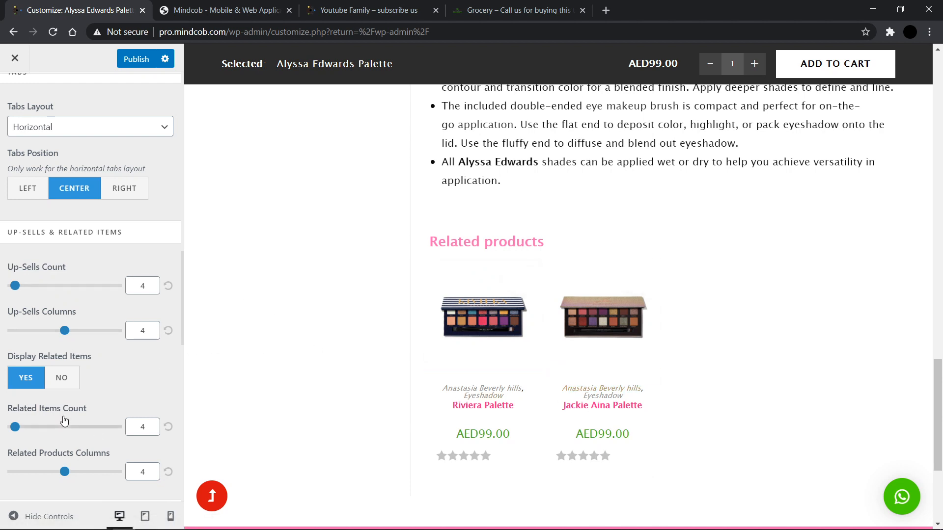
{"action": "scroll", "coordinate": [64, 419], "scroll_direction": "down", "scroll_amount": 5}
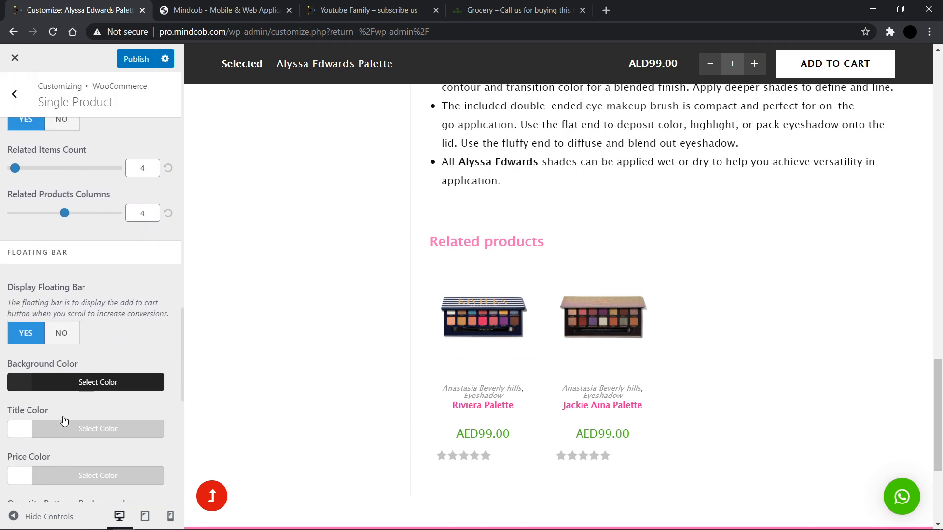
{"action": "scroll", "coordinate": [65, 421], "scroll_direction": "up", "scroll_amount": 1}
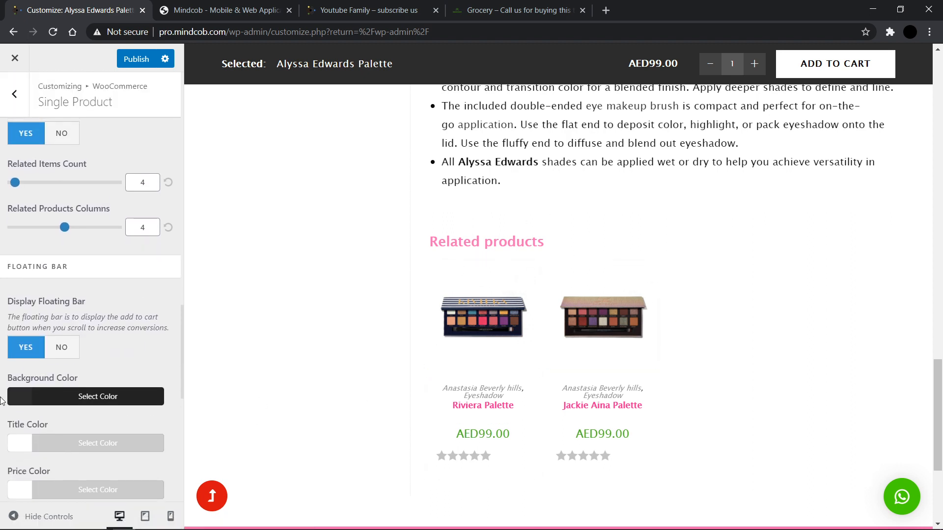
{"action": "scroll", "coordinate": [1, 400], "scroll_direction": "down", "scroll_amount": 1}
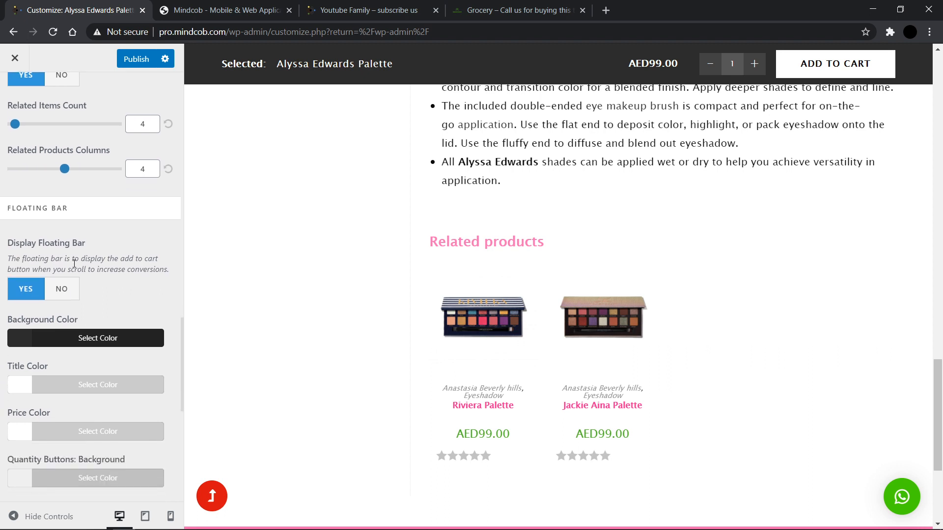
{"action": "scroll", "coordinate": [454, 379], "scroll_direction": "down", "scroll_amount": 3}
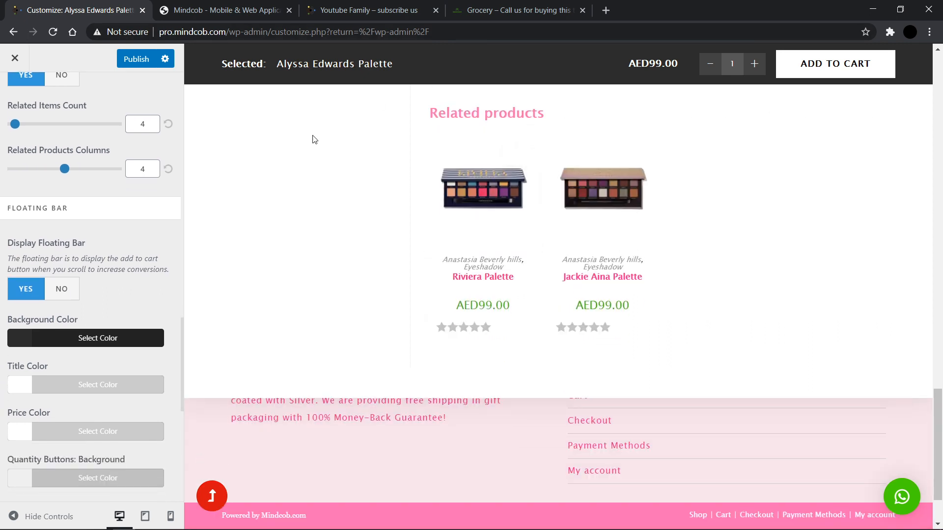
Step: Set the Floating Bar background color to #d71111
{"action": "left_click", "coordinate": [16, 346]}
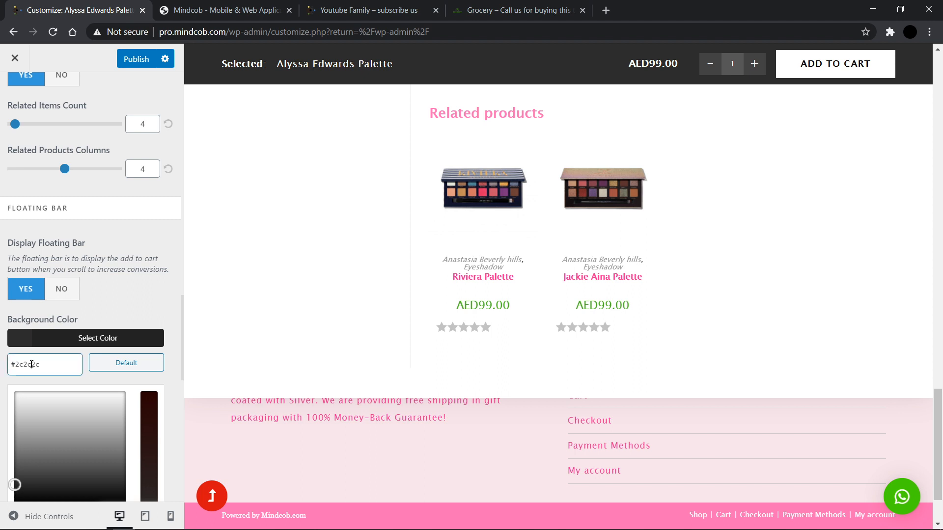
{"action": "triple_click", "coordinate": [32, 364]}
{"action": "scroll", "coordinate": [61, 393], "scroll_direction": "down", "scroll_amount": 2}
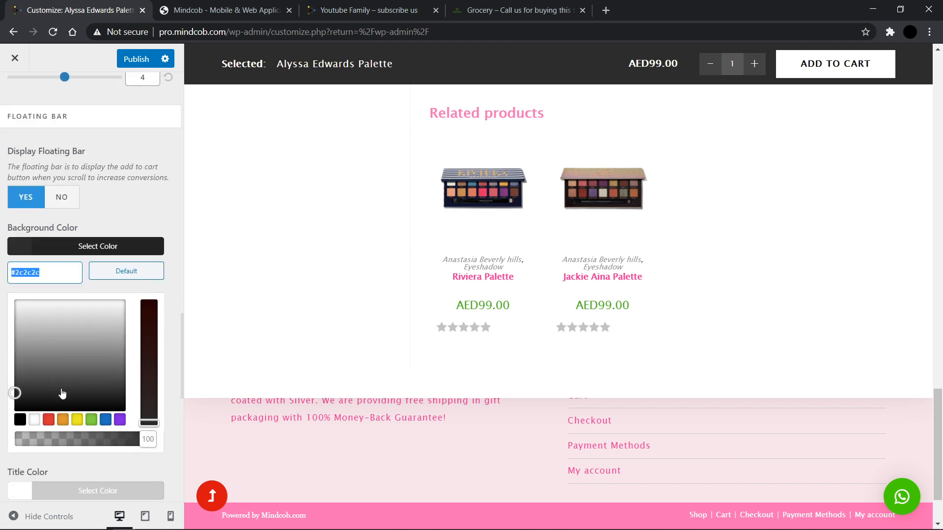
{"action": "type", "text": "d7111"}
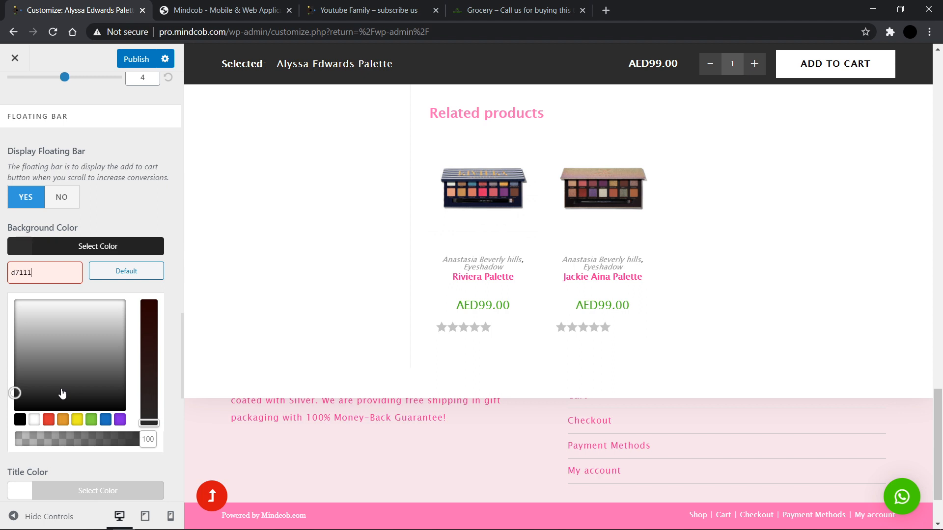
{"action": "type", "text": "1"}
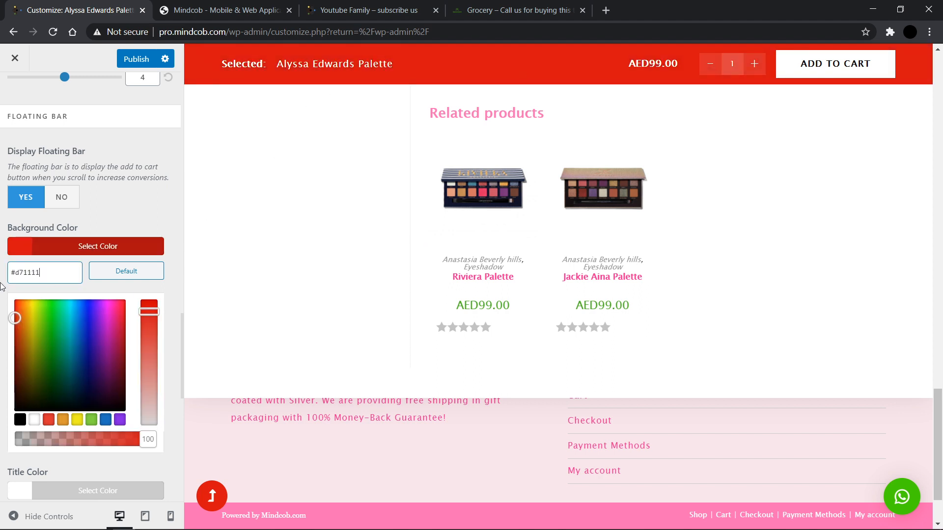
{"action": "left_click", "coordinate": [25, 254]}
{"action": "scroll", "coordinate": [37, 442], "scroll_direction": "down", "scroll_amount": 5}
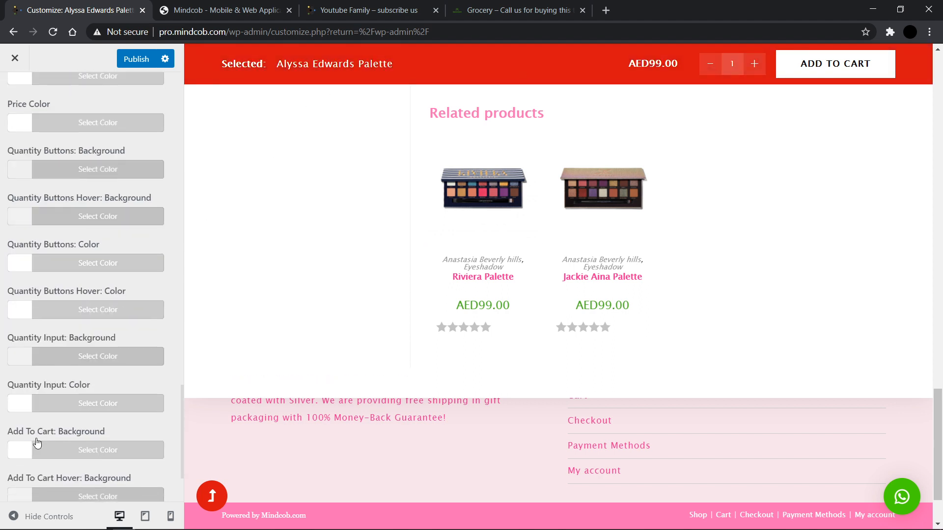
Step: Scroll through the Floating Bar title, price, quantity and Add To Cart color options
{"action": "scroll", "coordinate": [38, 442], "scroll_direction": "up", "scroll_amount": 6}
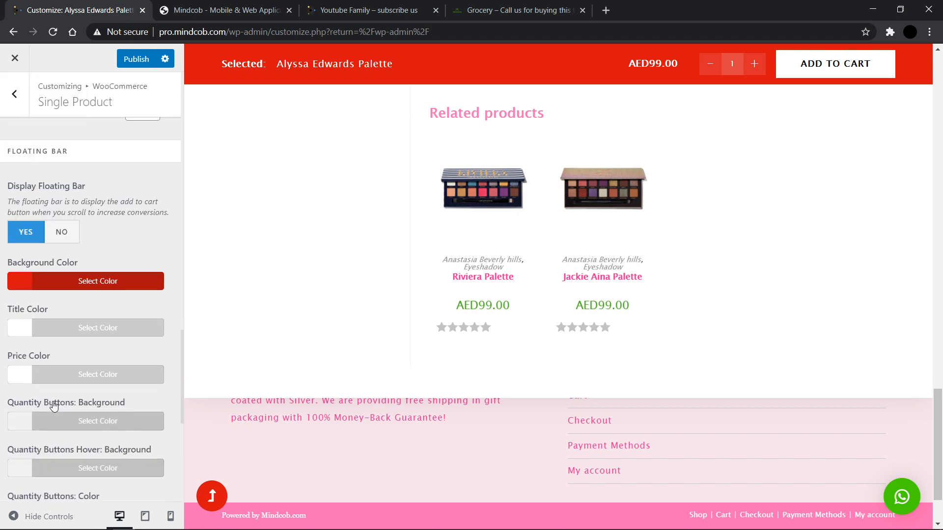
{"action": "scroll", "coordinate": [99, 288], "scroll_direction": "down", "scroll_amount": 5}
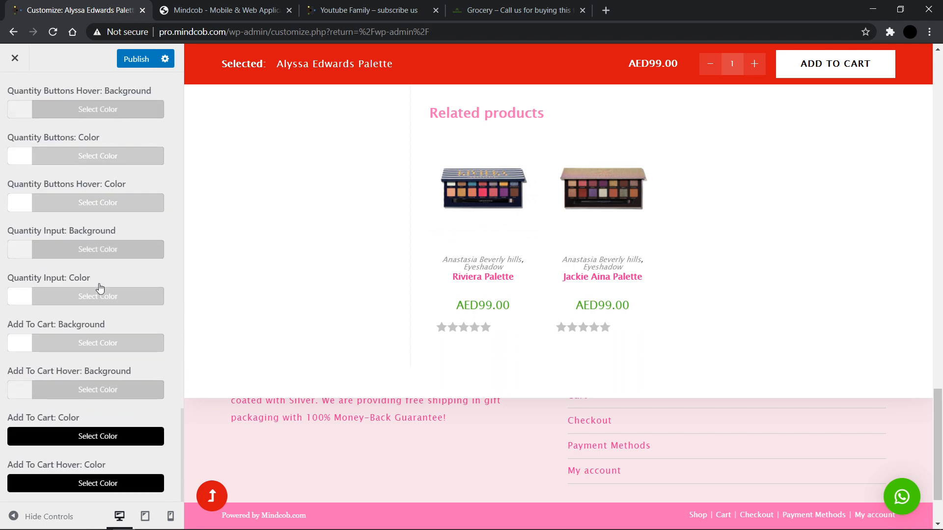
{"action": "scroll", "coordinate": [100, 288], "scroll_direction": "up", "scroll_amount": 5}
{"action": "scroll", "coordinate": [99, 288], "scroll_direction": "down", "scroll_amount": 5}
{"action": "scroll", "coordinate": [309, 366], "scroll_direction": "up", "scroll_amount": 15}
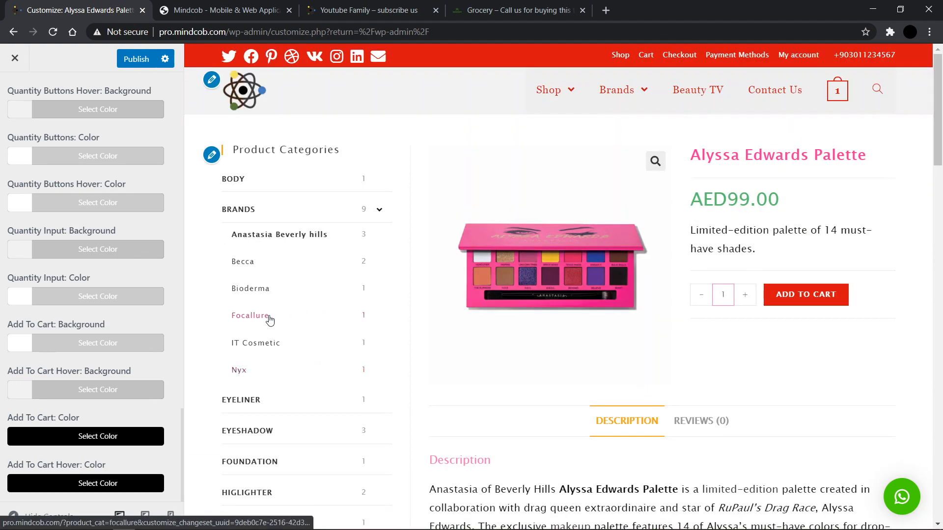
Step: Open the Nyx category page in the preview and scroll through the Single Product options
{"action": "left_click", "coordinate": [244, 382]}
{"action": "scroll", "coordinate": [100, 336], "scroll_direction": "up", "scroll_amount": 8}
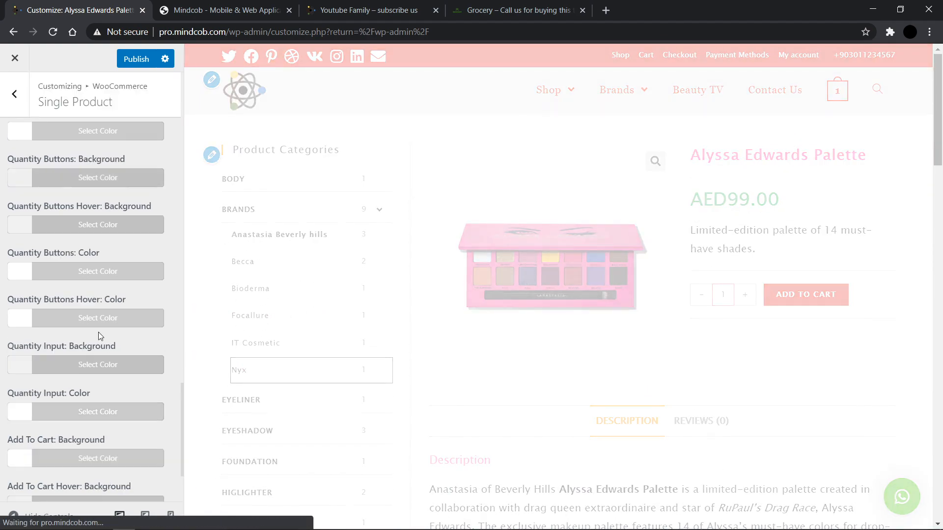
{"action": "scroll", "coordinate": [100, 337], "scroll_direction": "up", "scroll_amount": 12}
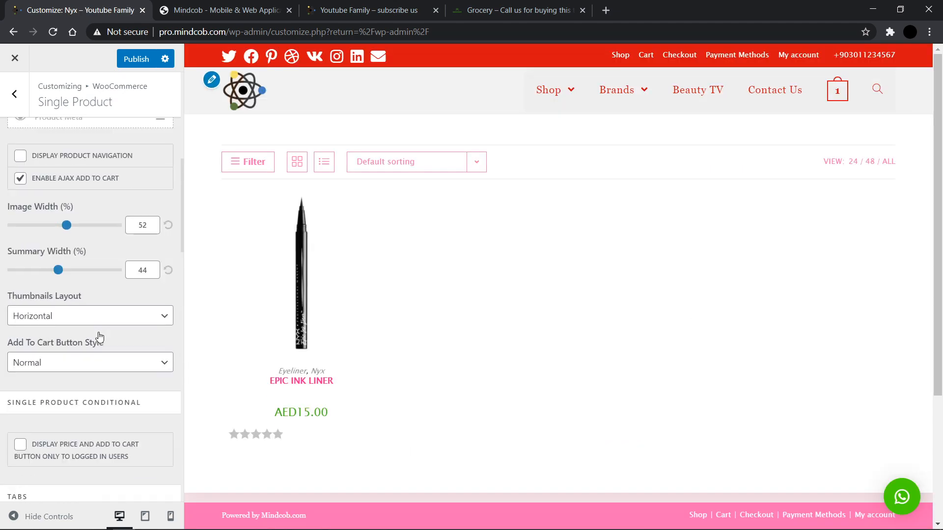
{"action": "scroll", "coordinate": [100, 336], "scroll_direction": "up", "scroll_amount": 4}
{"action": "scroll", "coordinate": [99, 337], "scroll_direction": "down", "scroll_amount": 20}
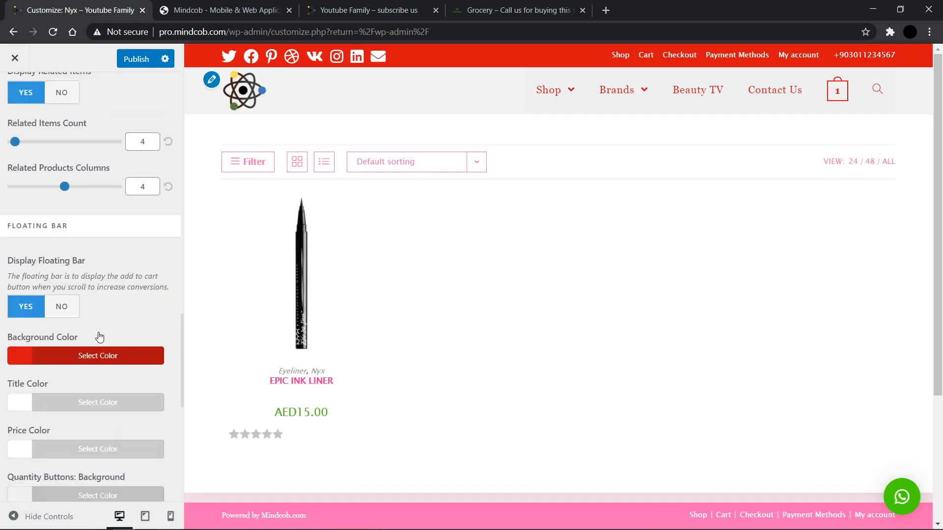
{"action": "scroll", "coordinate": [99, 336], "scroll_direction": "up", "scroll_amount": 15}
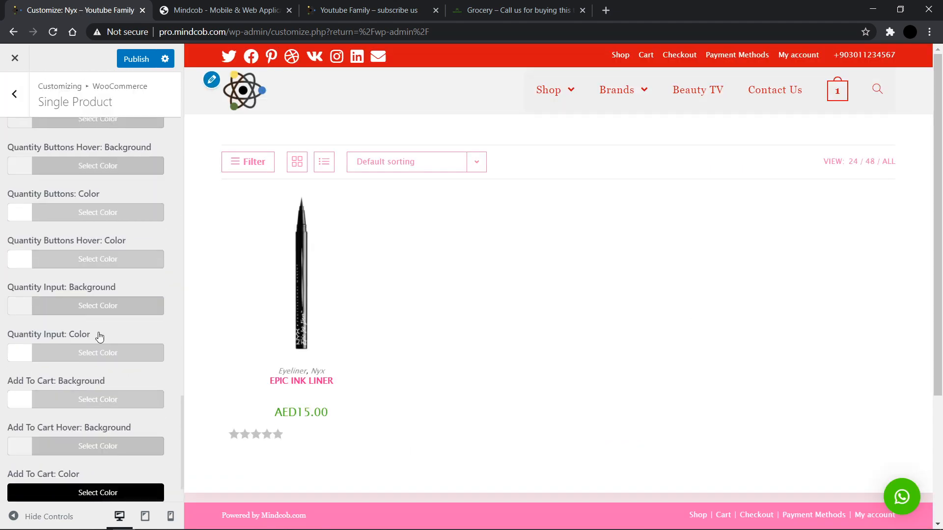
Step: In the Cart section, toggle Distraction Free Cart on, view the cart page in the preview, then turn it off again
{"action": "left_click", "coordinate": [4, 104]}
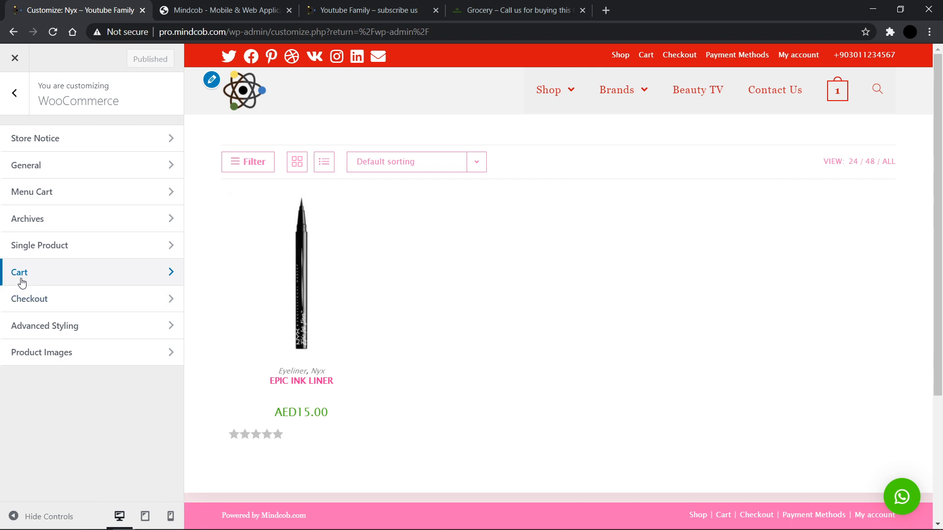
{"action": "left_click", "coordinate": [24, 284]}
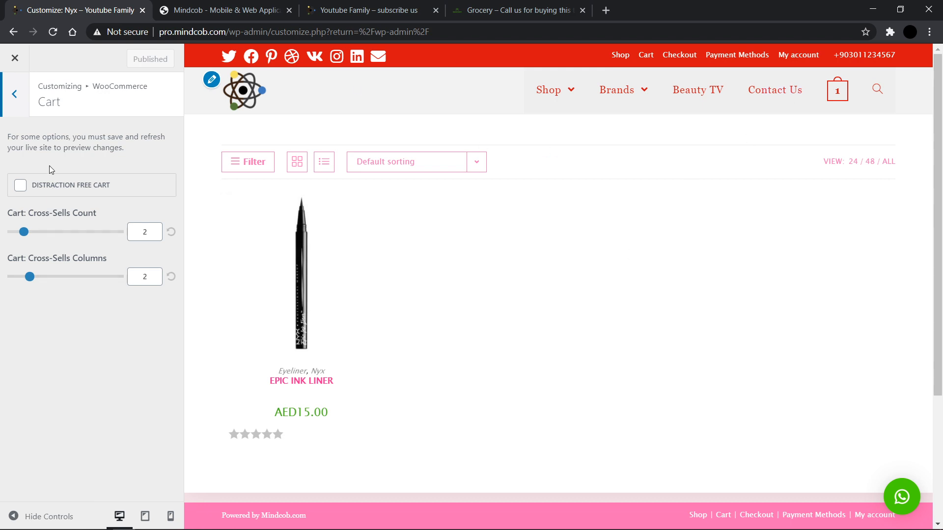
{"action": "left_click", "coordinate": [64, 189]}
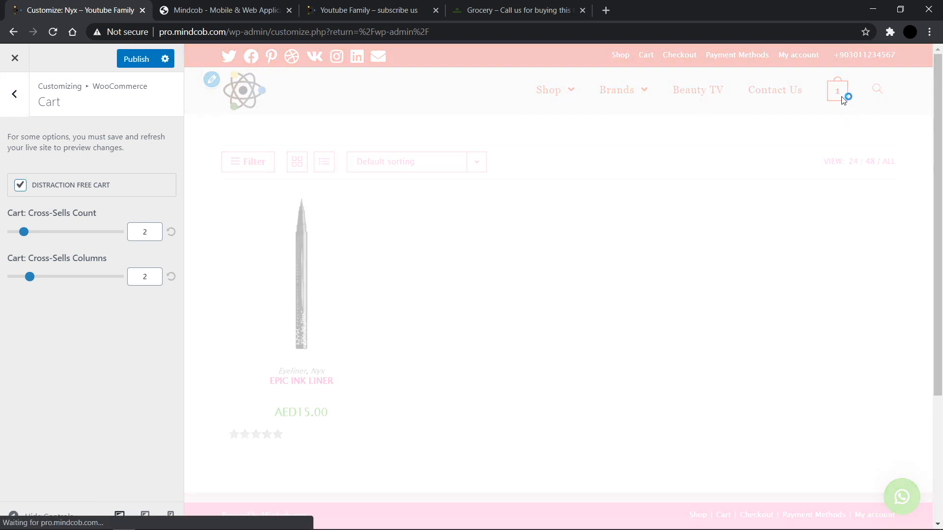
{"action": "mouse_move", "coordinate": [843, 100]}
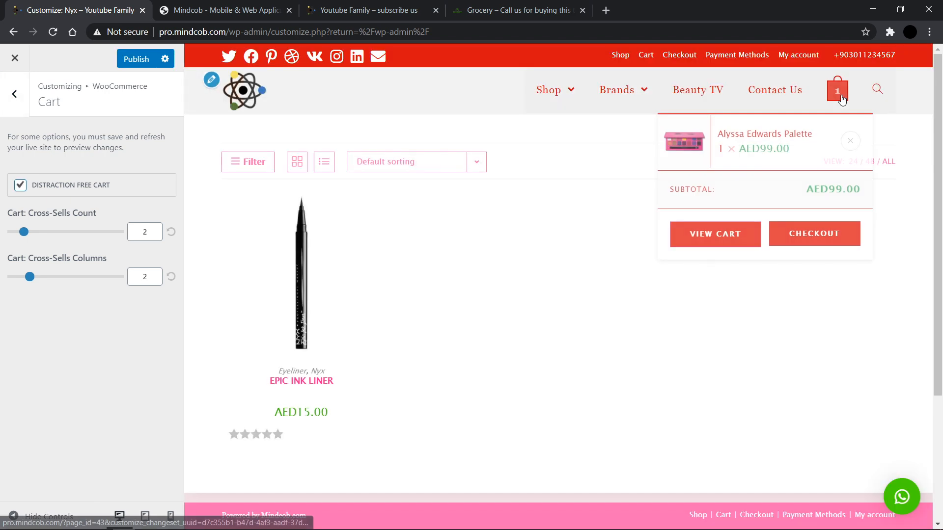
{"action": "left_click", "coordinate": [732, 234]}
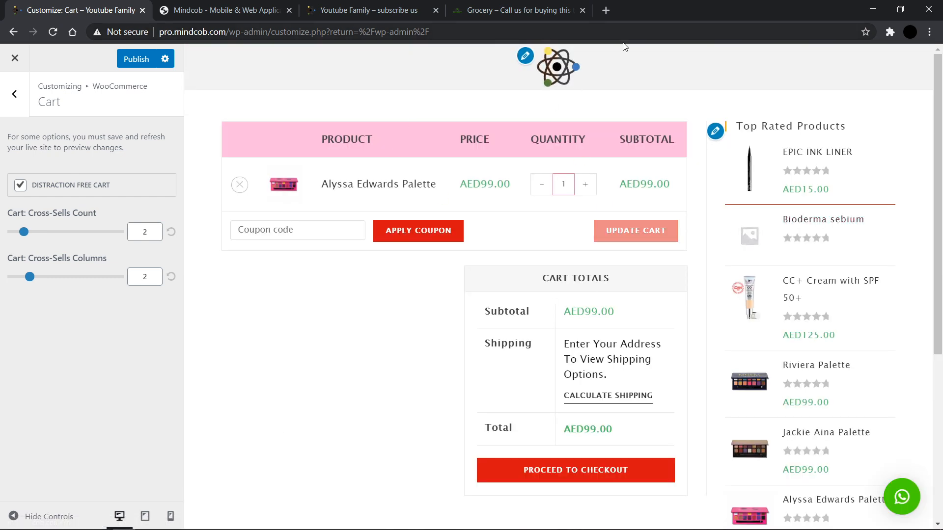
{"action": "left_click", "coordinate": [21, 186]}
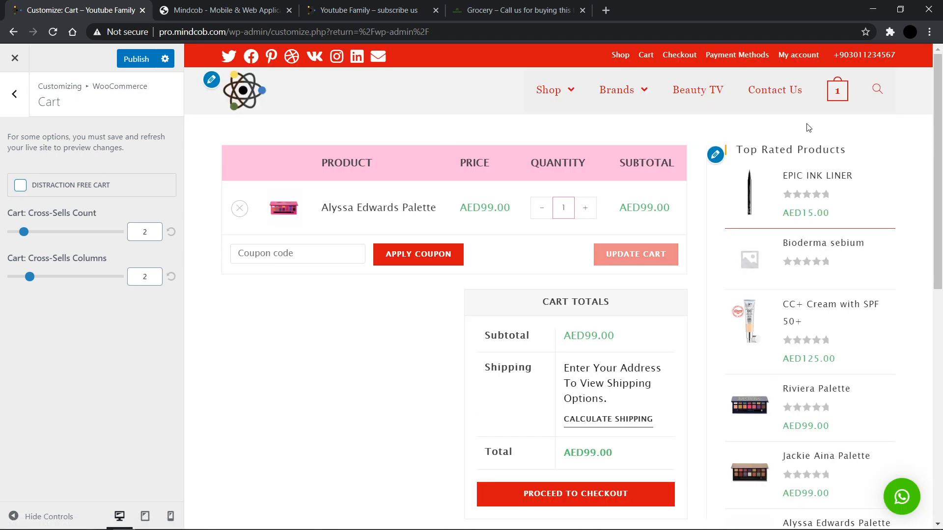
Step: Open the Checkout section and scroll through its field, privacy policy and terms options
{"action": "left_click", "coordinate": [14, 94]}
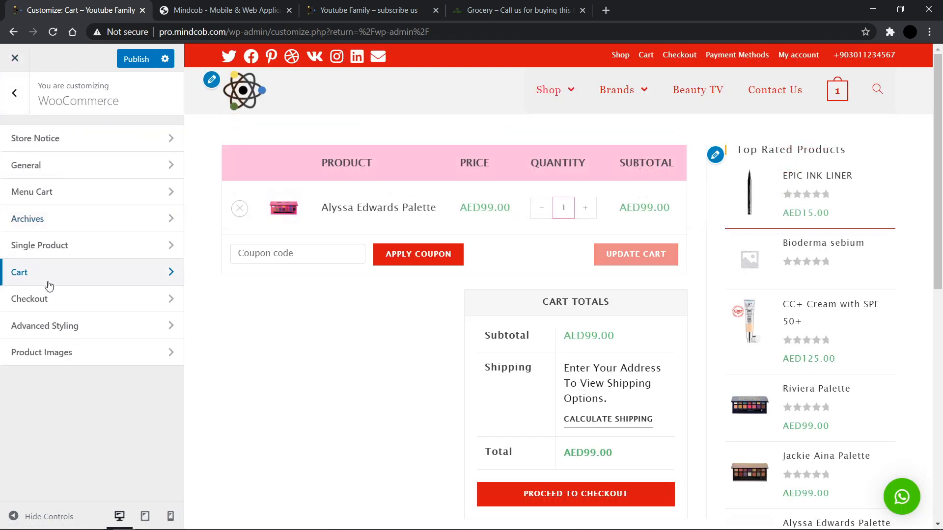
{"action": "left_click", "coordinate": [38, 299]}
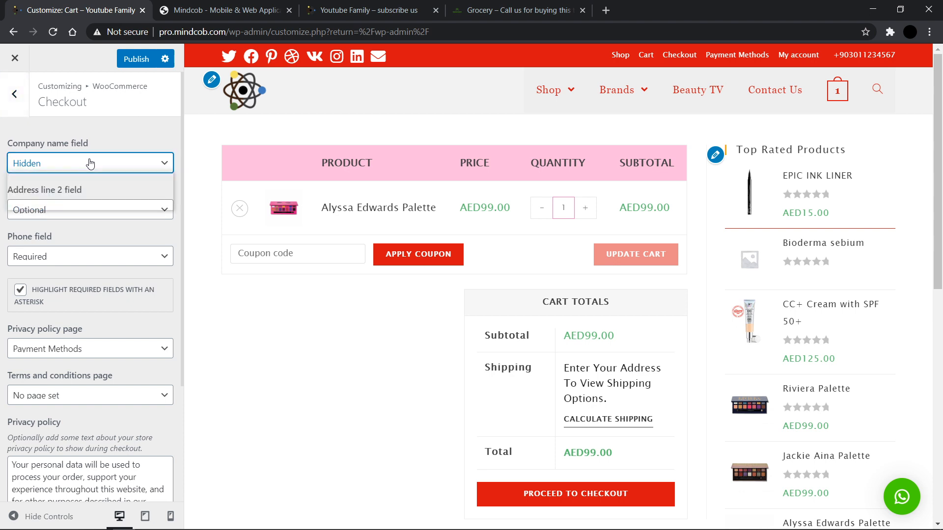
{"action": "scroll", "coordinate": [45, 241], "scroll_direction": "down", "scroll_amount": 3}
{"action": "scroll", "coordinate": [59, 158], "scroll_direction": "down", "scroll_amount": 1}
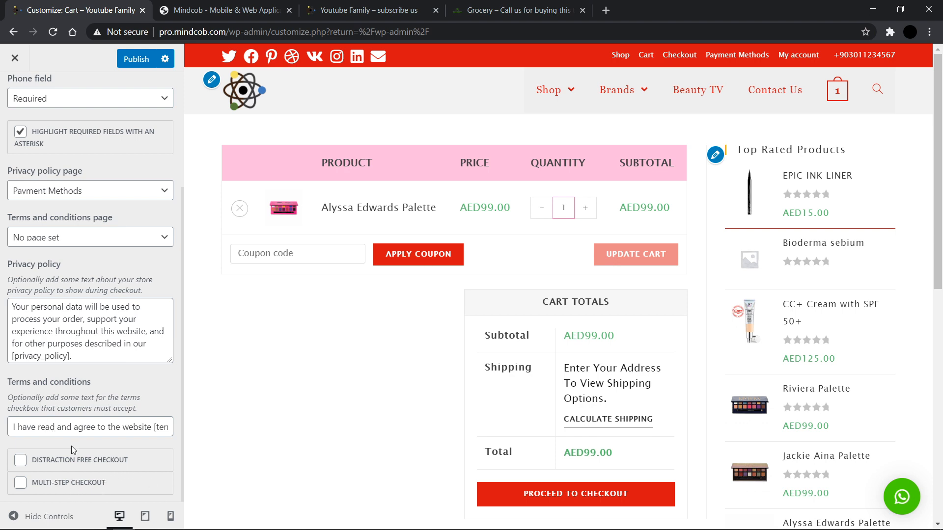
{"action": "scroll", "coordinate": [103, 226], "scroll_direction": "up", "scroll_amount": 3}
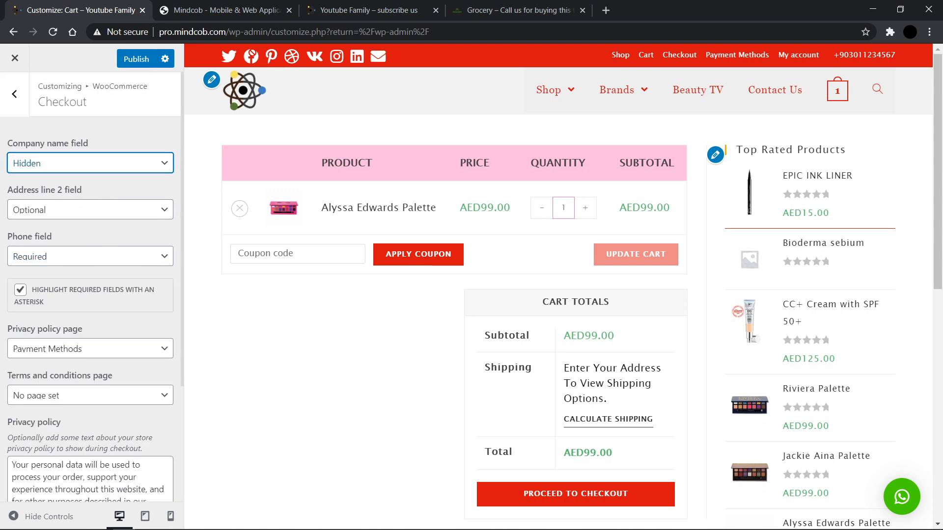
{"action": "left_click", "coordinate": [227, 100]}
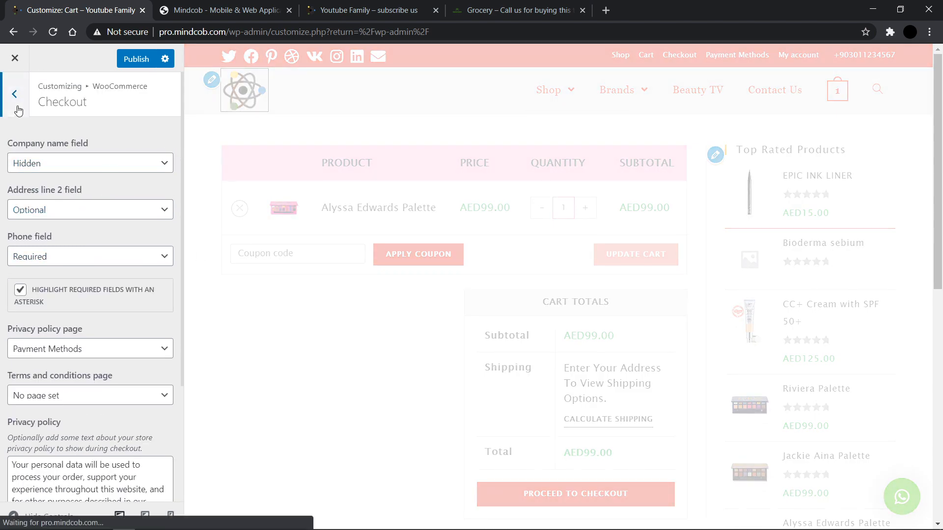
{"action": "left_click", "coordinate": [18, 111]}
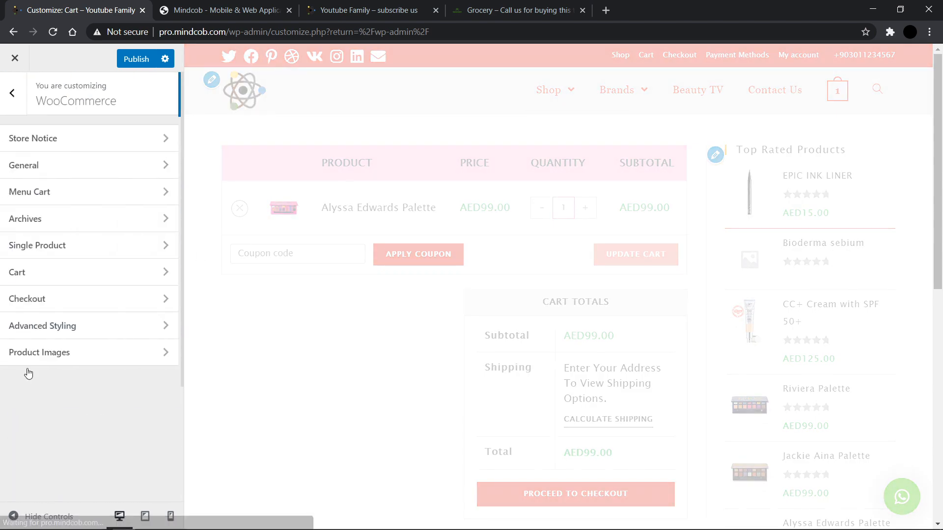
Step: Open Advanced Styling and scroll through its on-sale, stock, stars and product entry color options
{"action": "left_click", "coordinate": [47, 326]}
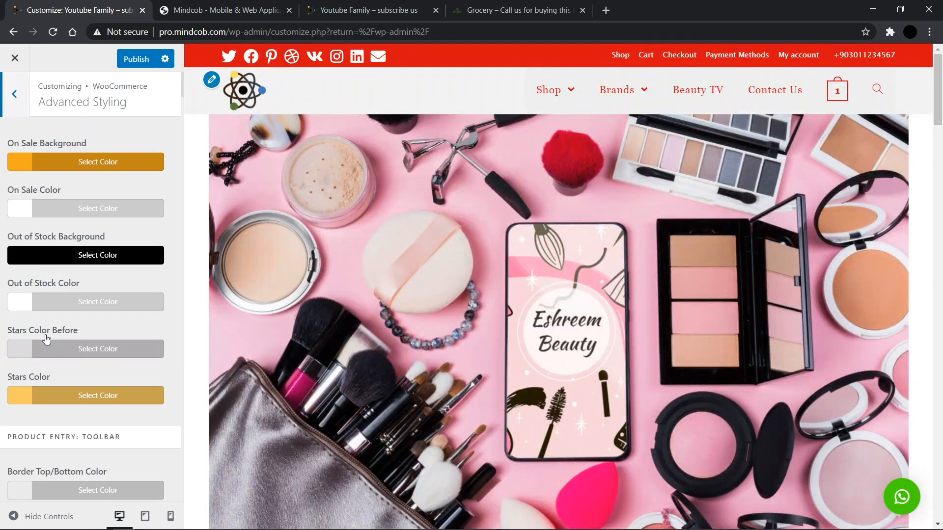
{"action": "scroll", "coordinate": [46, 338], "scroll_direction": "down", "scroll_amount": 3}
{"action": "scroll", "coordinate": [46, 339], "scroll_direction": "down", "scroll_amount": 20}
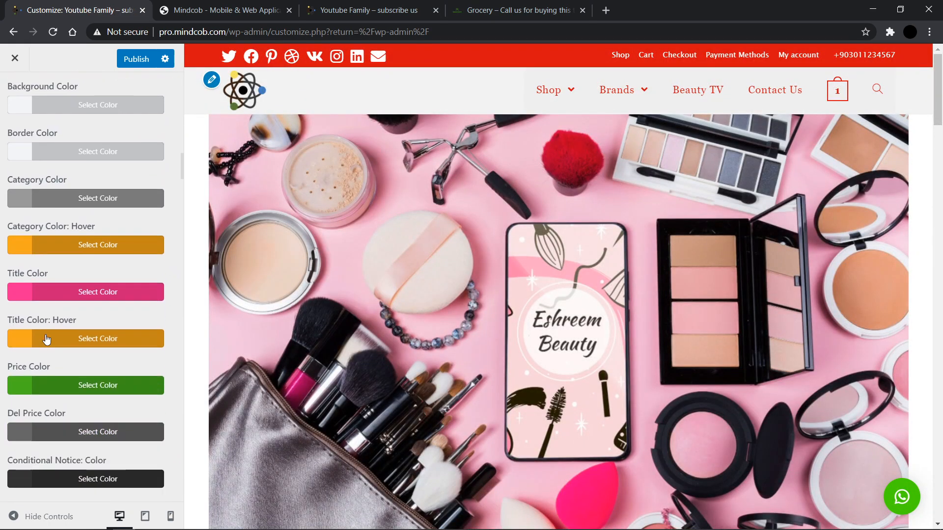
{"action": "scroll", "coordinate": [43, 181], "scroll_direction": "down", "scroll_amount": 8}
{"action": "scroll", "coordinate": [43, 182], "scroll_direction": "up", "scroll_amount": 20}
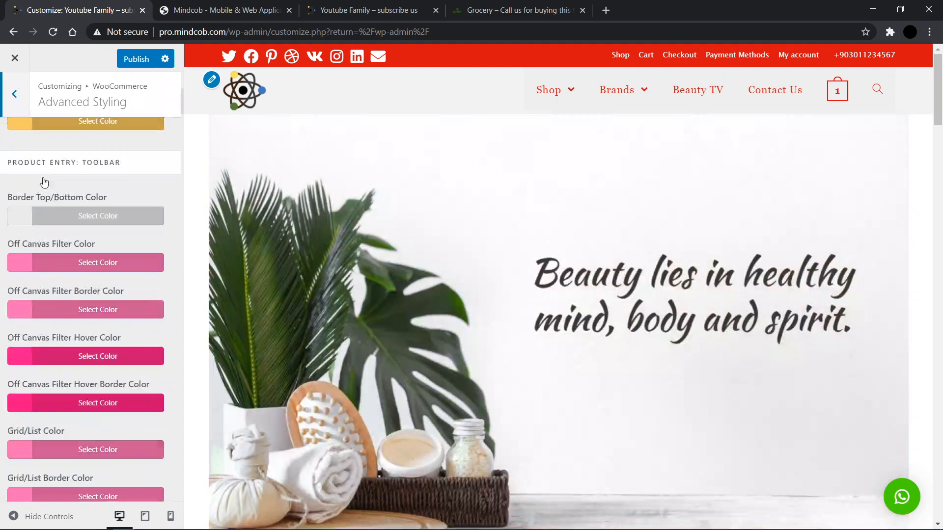
{"action": "left_click", "coordinate": [15, 95]}
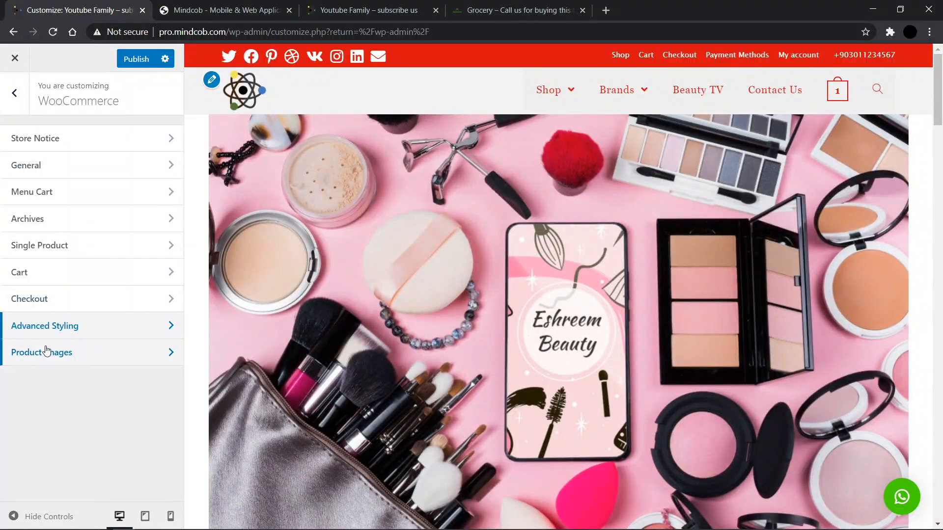
Step: Open the Product Images settings to view the image widths and thumbnail cropping, then return to the main menu
{"action": "left_click", "coordinate": [57, 357]}
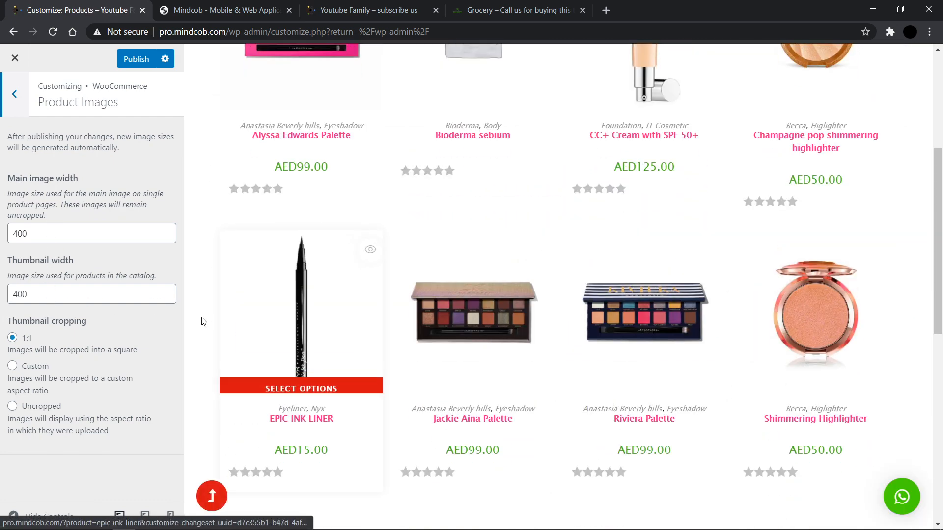
{"action": "left_click", "coordinate": [17, 112]}
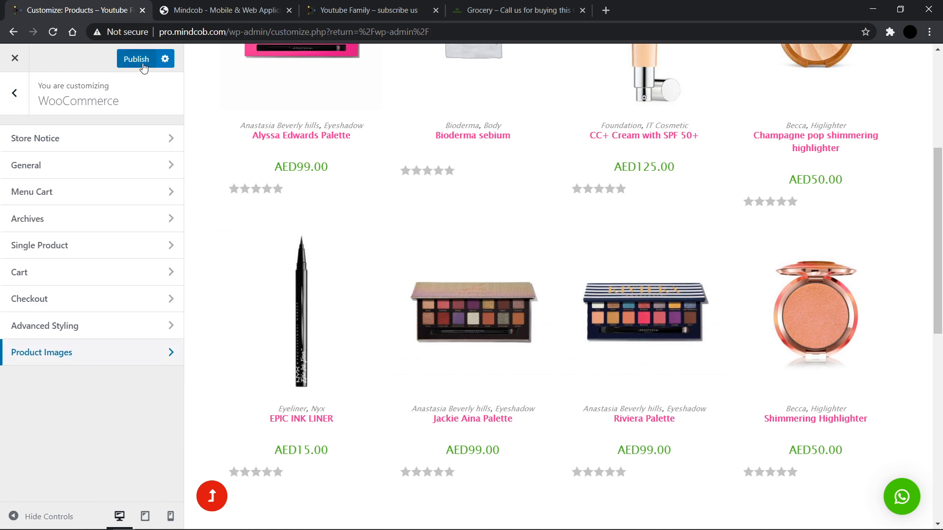
{"action": "left_click", "coordinate": [8, 102]}
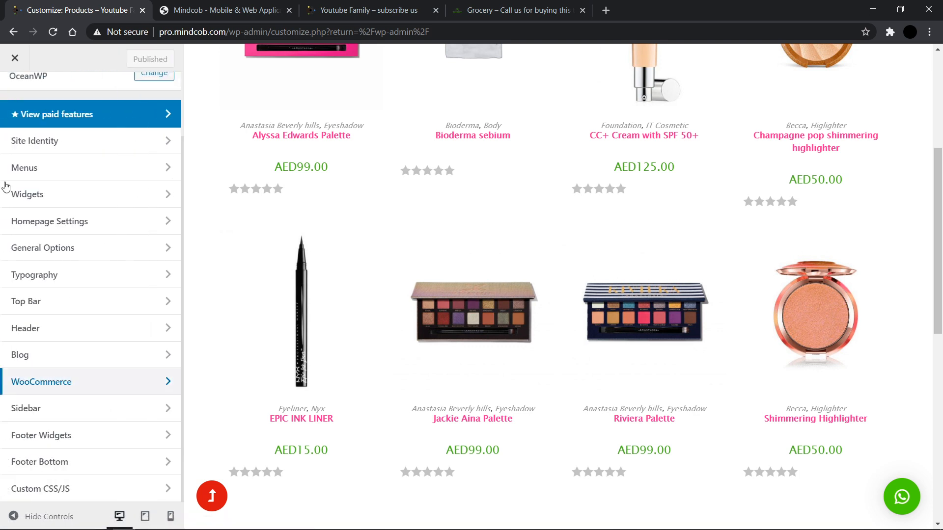
Step: Open the Sidebar settings and open the EPIC INK LINER product page in the preview
{"action": "left_click", "coordinate": [96, 419]}
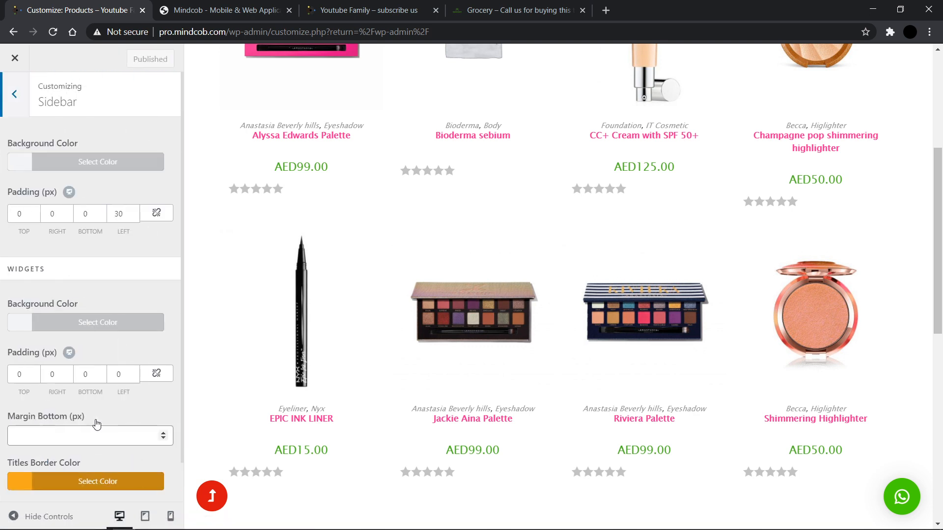
{"action": "scroll", "coordinate": [78, 397], "scroll_direction": "down", "scroll_amount": 1}
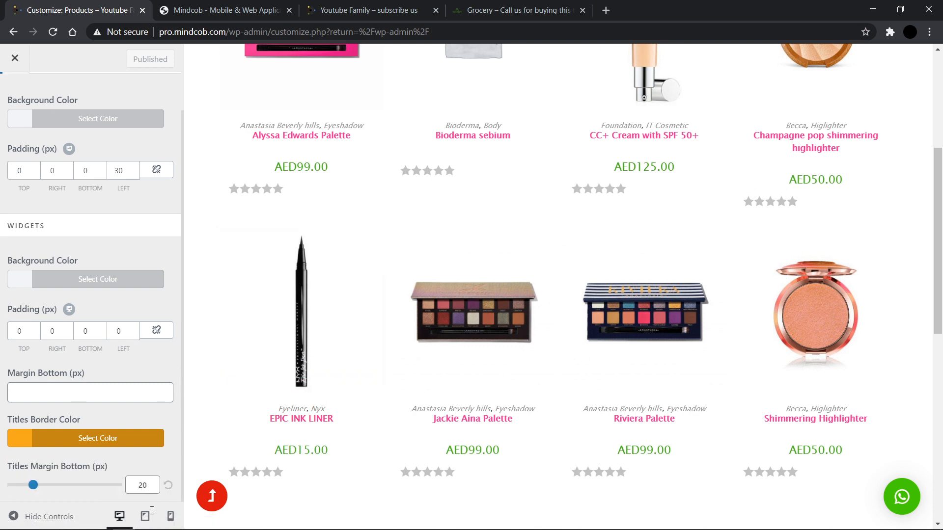
{"action": "left_click", "coordinate": [308, 352]}
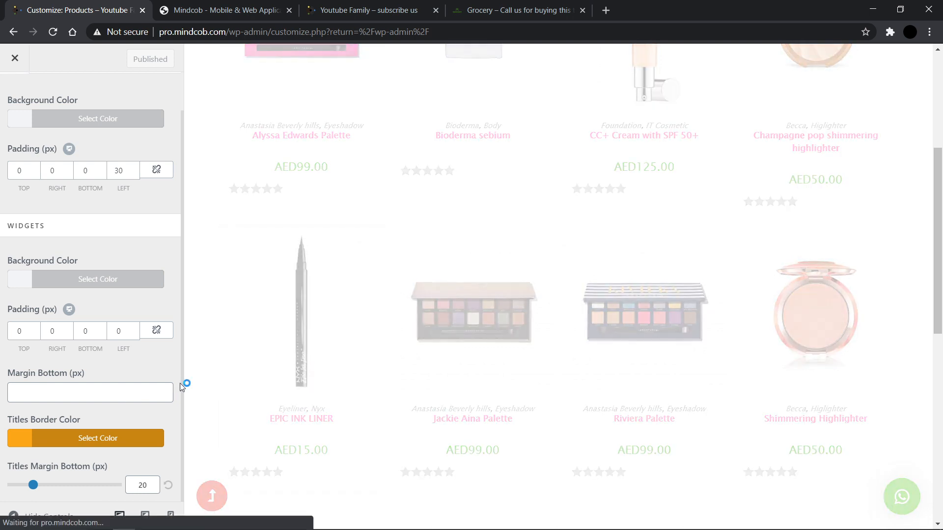
Step: Try a 40 px widget Titles Margin Bottom, then restore it to 20 px
{"action": "double_click", "coordinate": [143, 486]}
{"action": "type", "text": "40"}
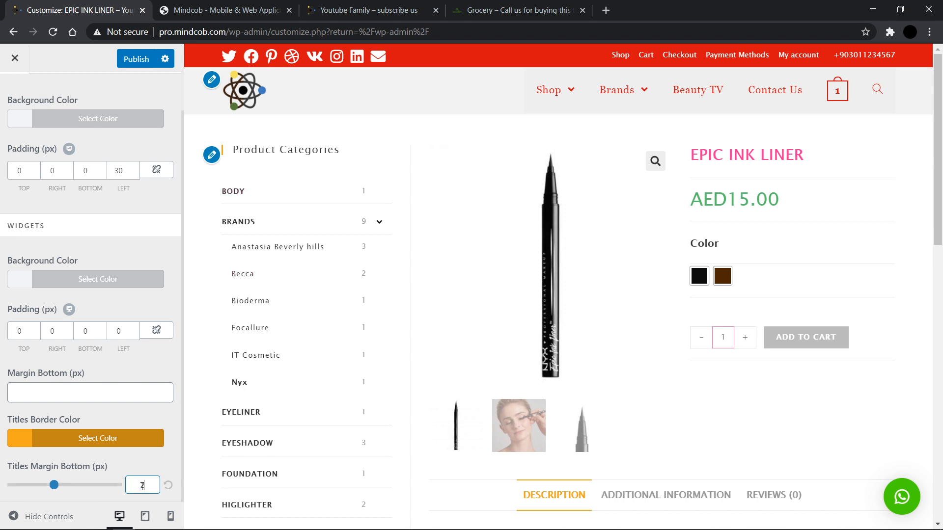
{"action": "type", "text": "20"}
Step: Return to the main Customizer menu and publish the changes
{"action": "scroll", "coordinate": [97, 363], "scroll_direction": "up", "scroll_amount": 1}
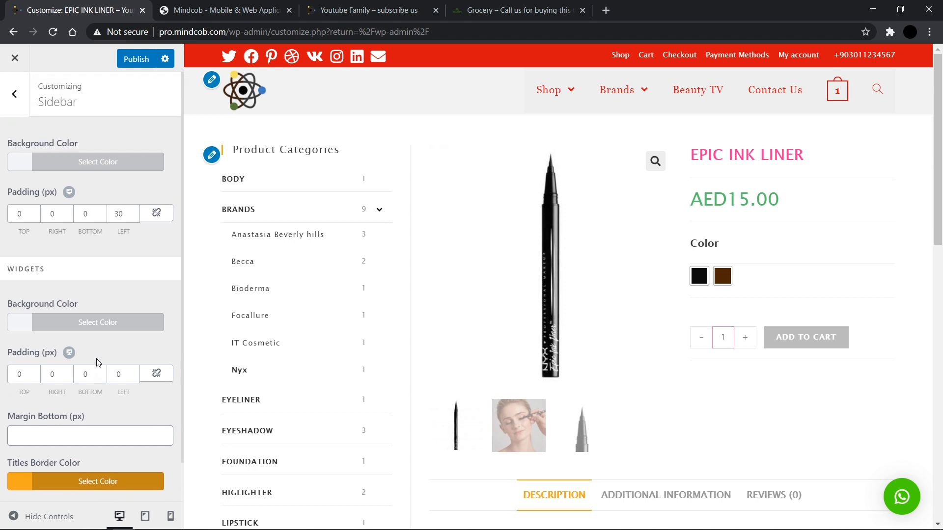
{"action": "scroll", "coordinate": [100, 316], "scroll_direction": "down", "scroll_amount": 1}
{"action": "scroll", "coordinate": [112, 266], "scroll_direction": "up", "scroll_amount": 1}
{"action": "left_click", "coordinate": [10, 107]}
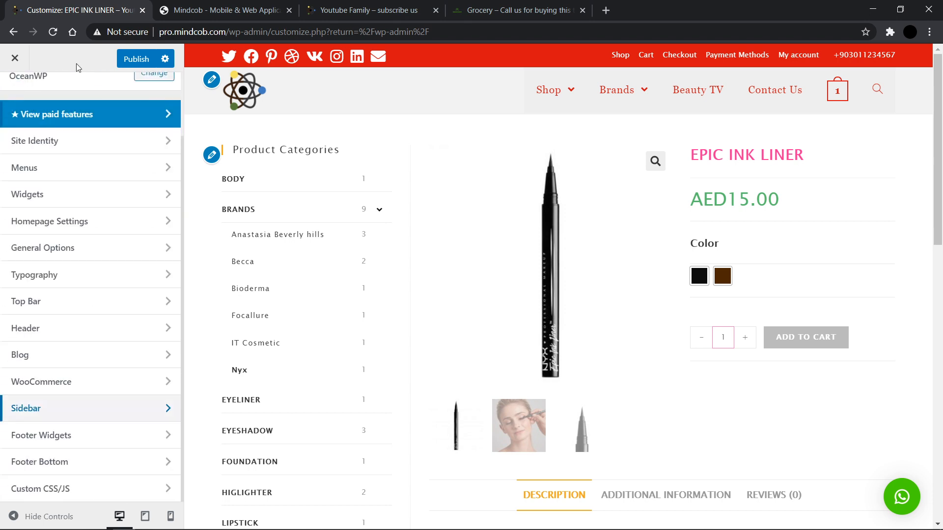
{"action": "left_click", "coordinate": [132, 59]}
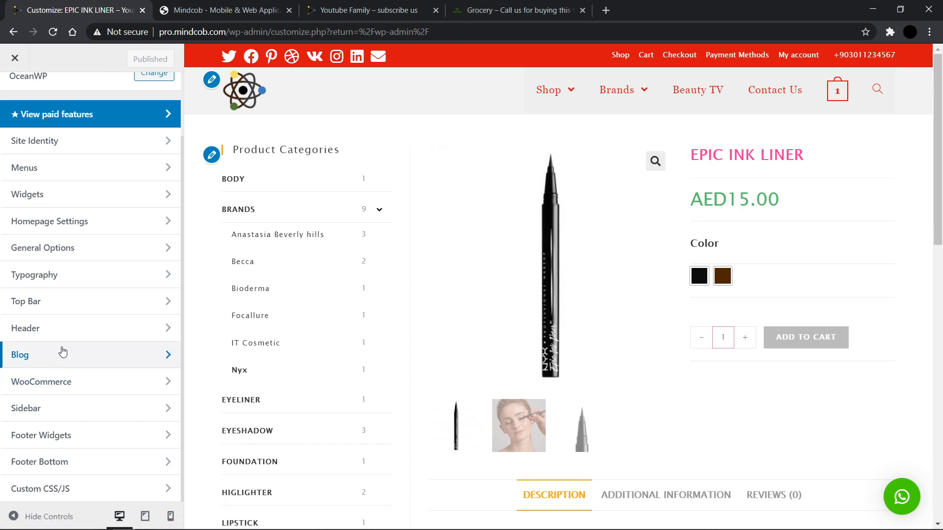
Step: Try a #d71111 background color for the sidebar widgets, then clear it again
{"action": "left_click", "coordinate": [55, 411]}
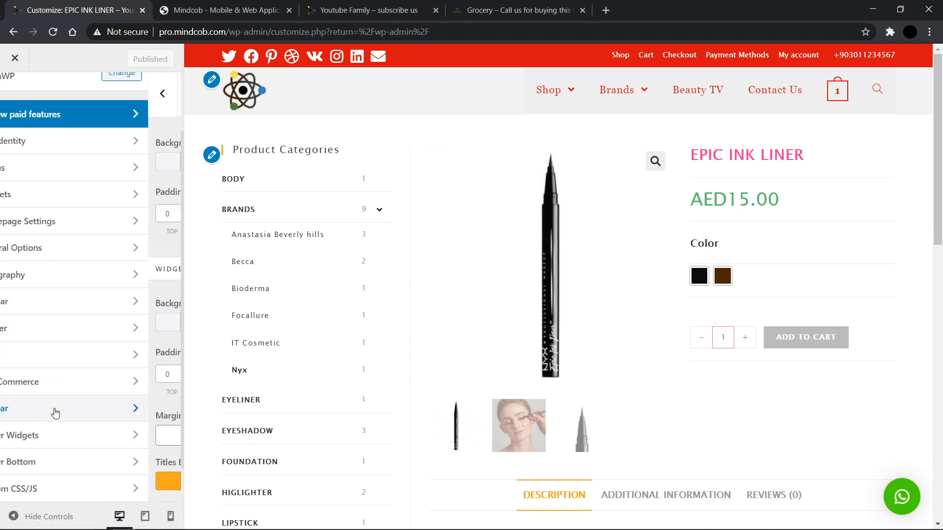
{"action": "left_click", "coordinate": [15, 279]}
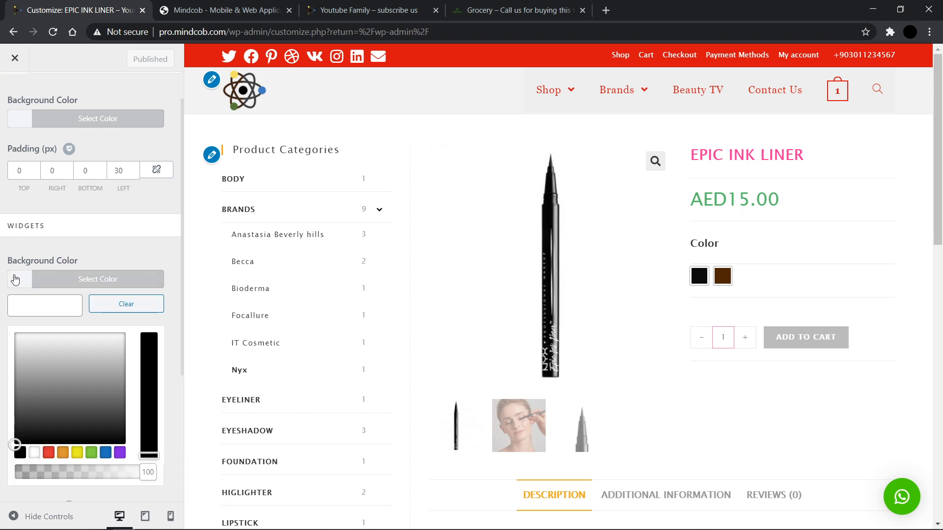
{"action": "left_click", "coordinate": [34, 304]}
{"action": "type", "text": "d71111"}
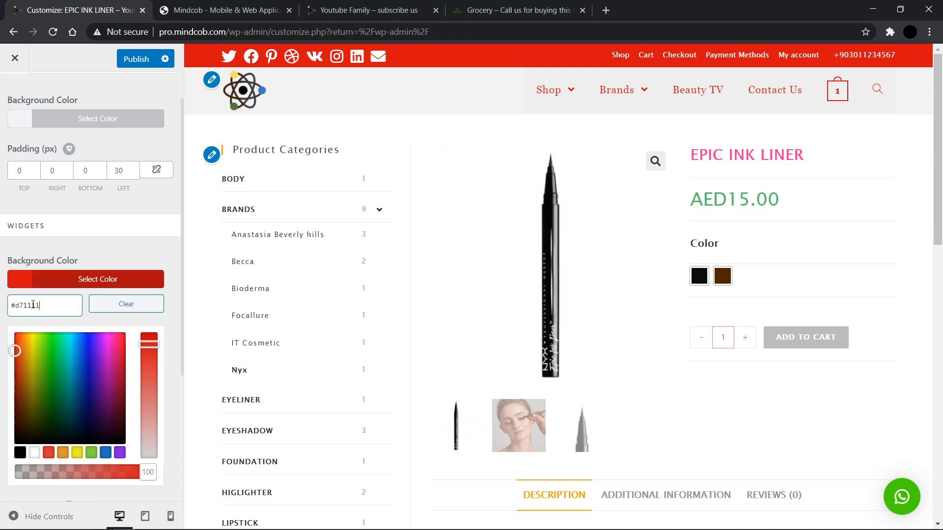
{"action": "left_click", "coordinate": [14, 279]}
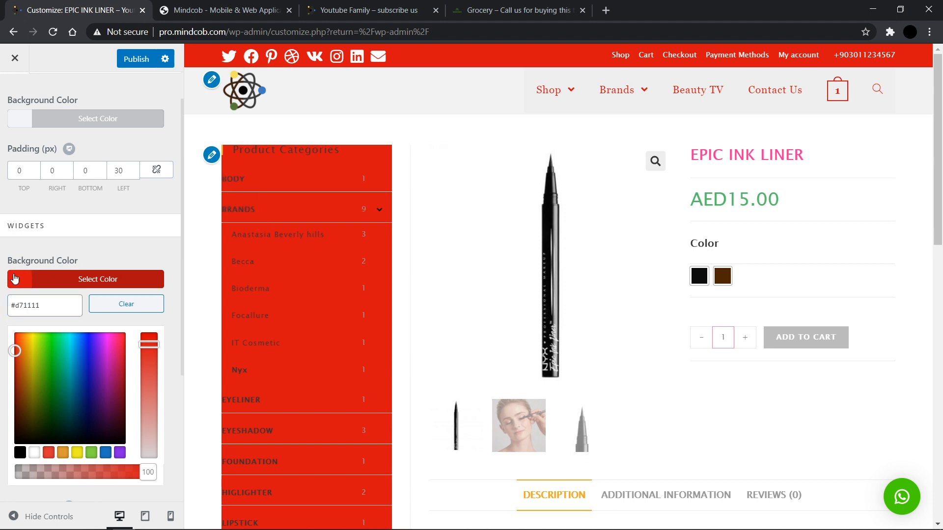
{"action": "scroll", "coordinate": [63, 283], "scroll_direction": "up", "scroll_amount": 1}
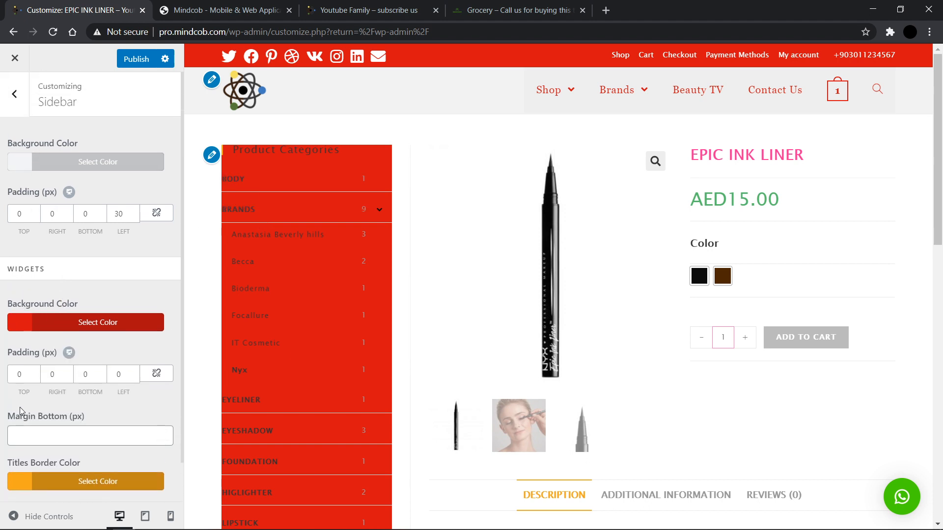
{"action": "scroll", "coordinate": [21, 412], "scroll_direction": "down", "scroll_amount": 1}
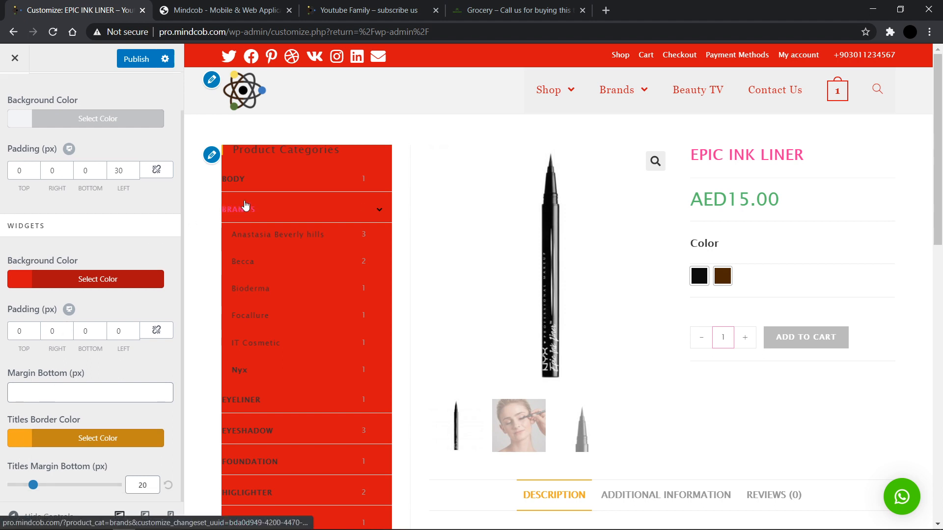
{"action": "scroll", "coordinate": [36, 306], "scroll_direction": "up", "scroll_amount": 1}
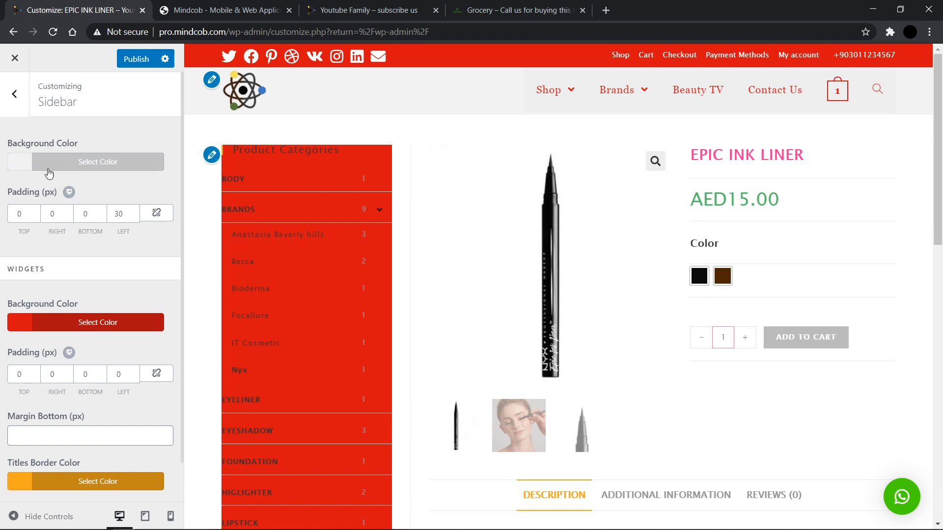
{"action": "left_click", "coordinate": [19, 326]}
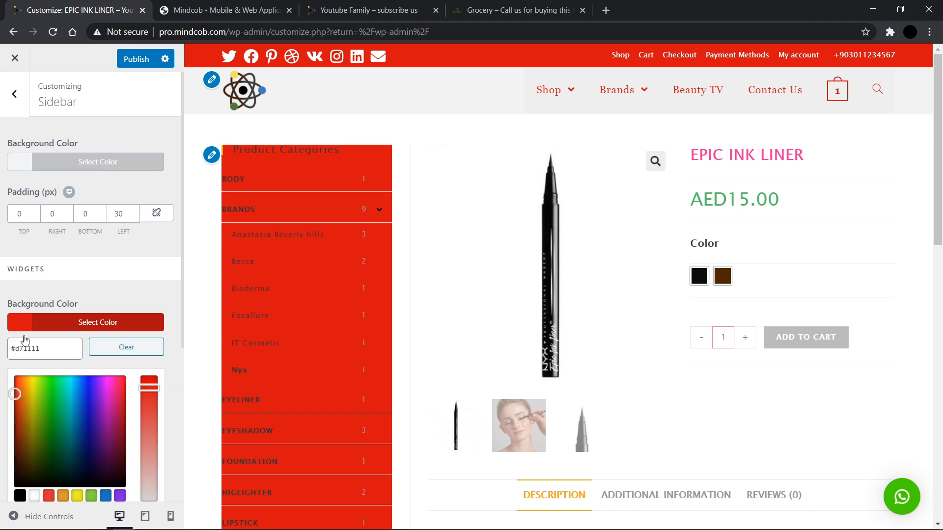
{"action": "left_click", "coordinate": [127, 347]}
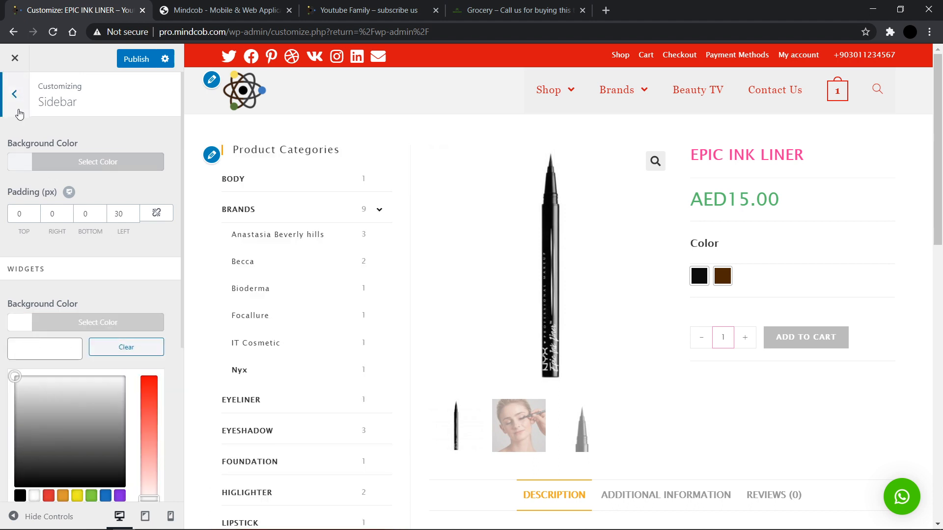
Step: Publish the Customizer changes and open the Footer Widgets section
{"action": "left_click", "coordinate": [15, 94]}
{"action": "left_click", "coordinate": [134, 59]}
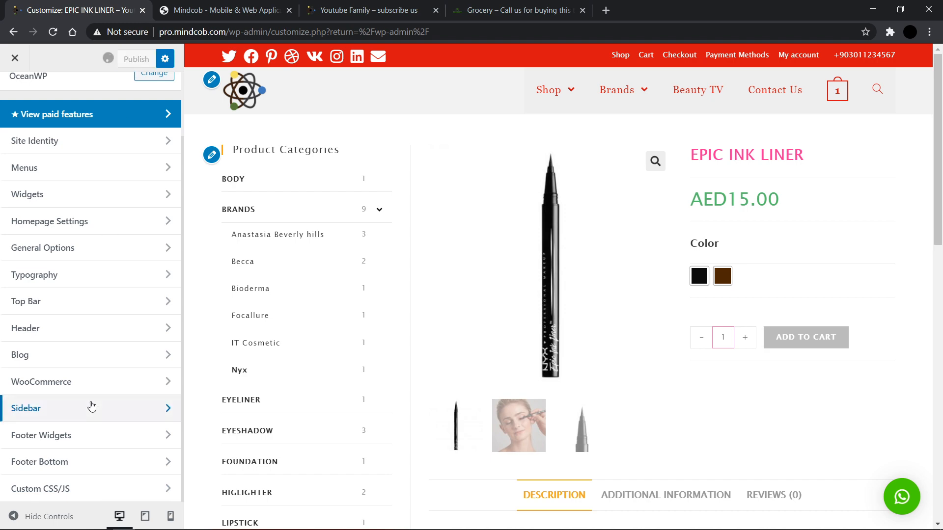
{"action": "left_click", "coordinate": [84, 440]}
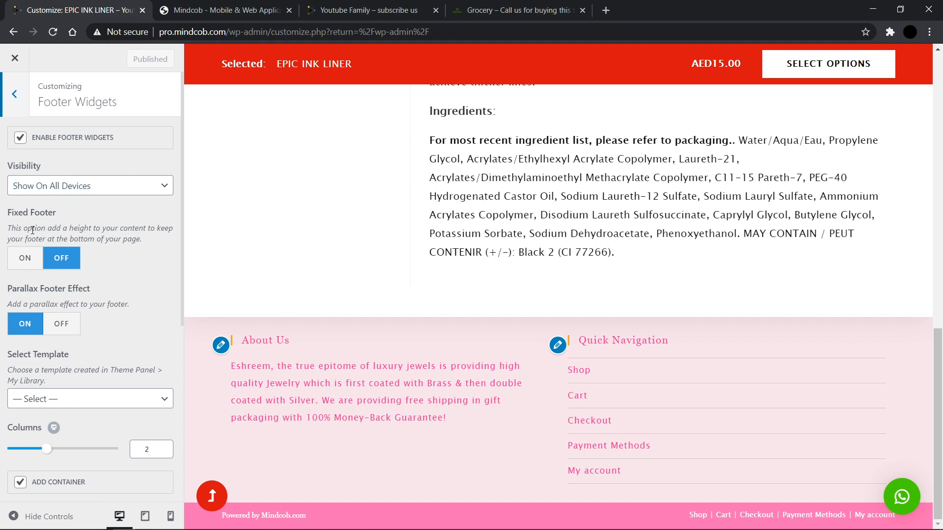
Step: Toggle Fixed Footer on and back off, then Parallax Footer Effect off and back on
{"action": "left_click", "coordinate": [18, 266]}
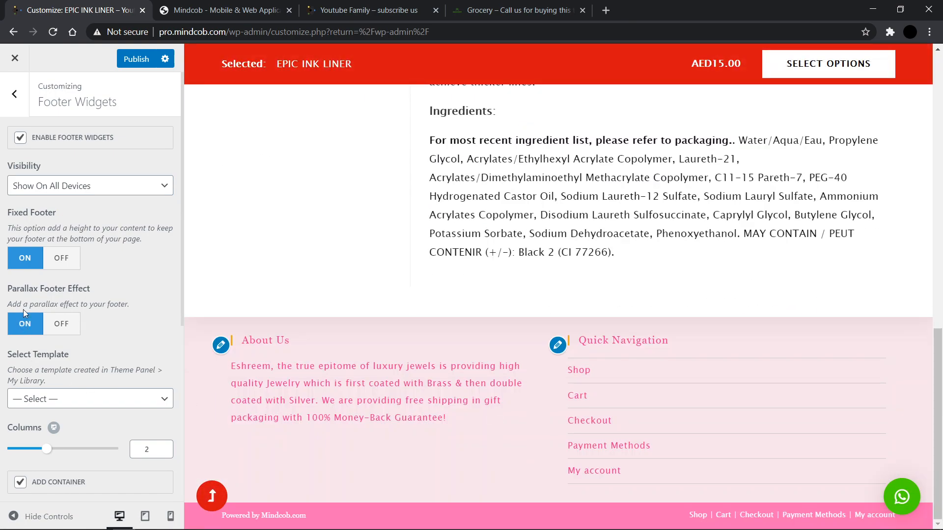
{"action": "left_click", "coordinate": [66, 264]}
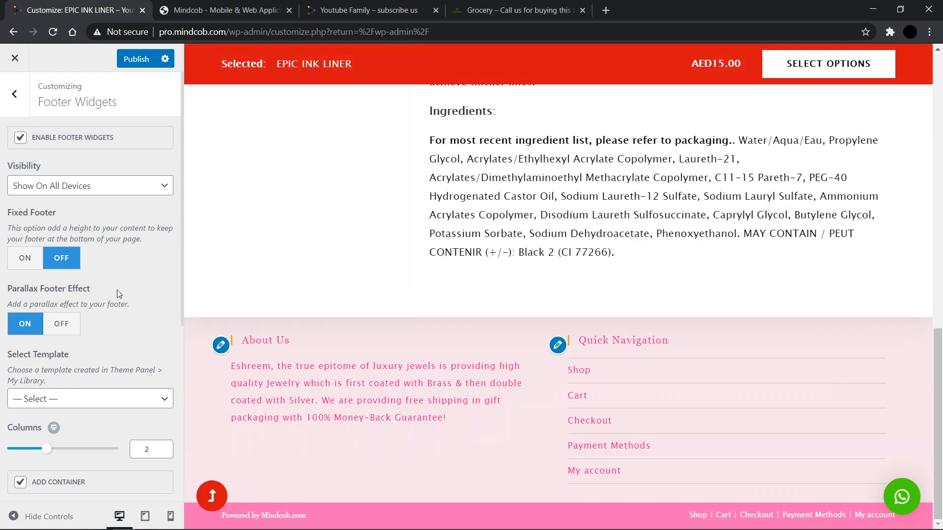
{"action": "left_click", "coordinate": [61, 324]}
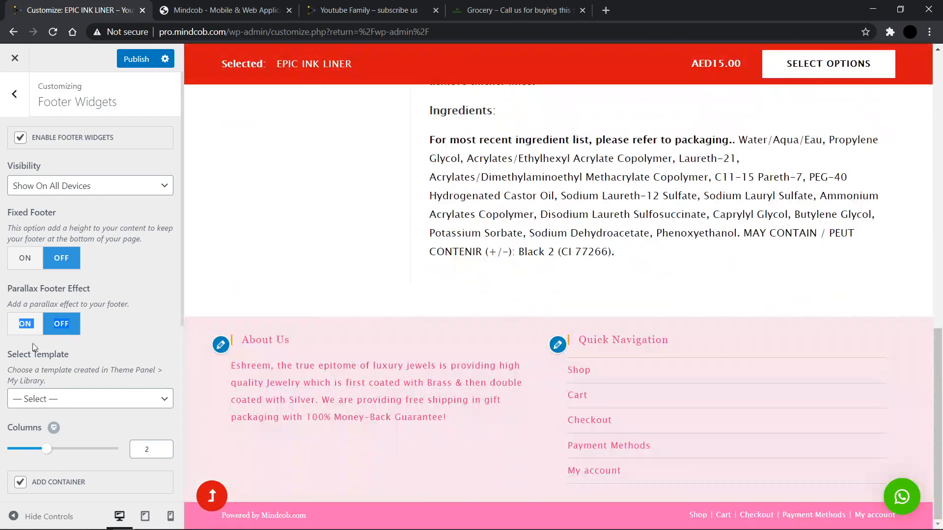
{"action": "left_click", "coordinate": [22, 325]}
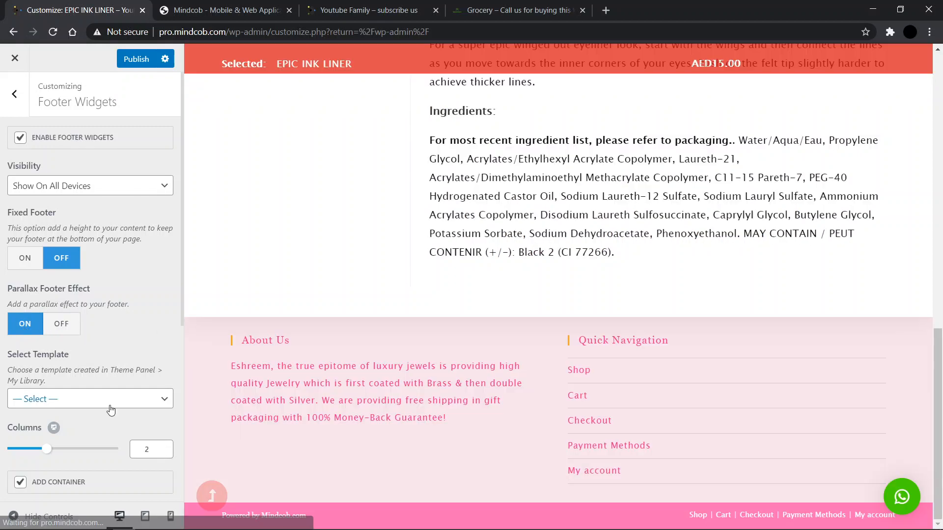
{"action": "left_click", "coordinate": [111, 400]}
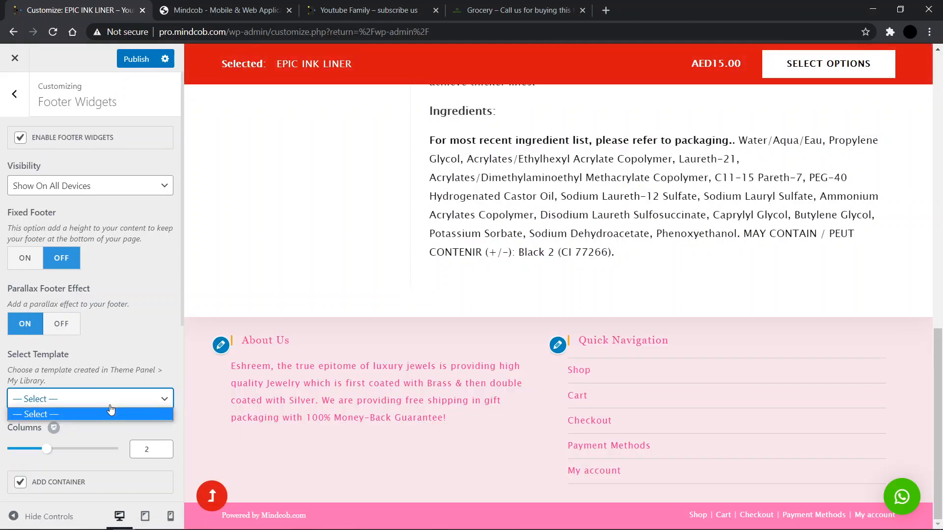
{"action": "left_click", "coordinate": [111, 411]}
{"action": "scroll", "coordinate": [144, 351], "scroll_direction": "down", "scroll_amount": 2}
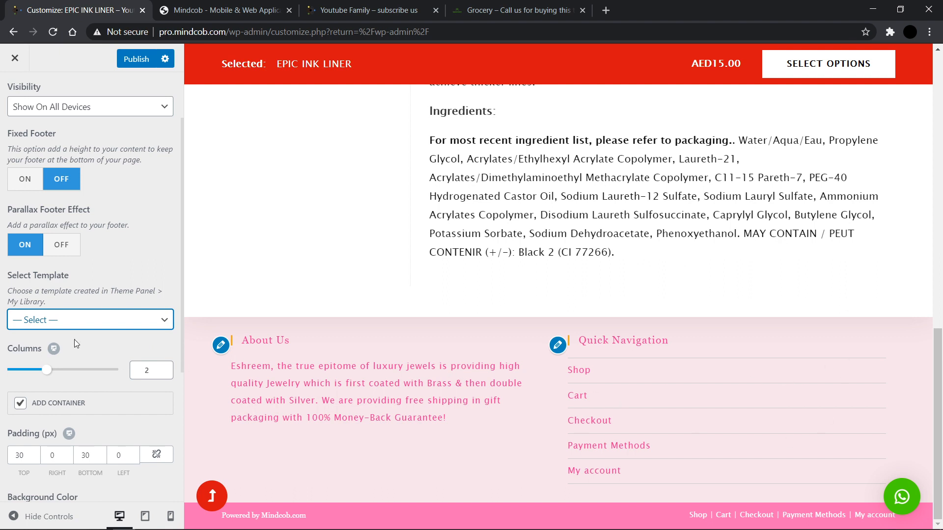
{"action": "scroll", "coordinate": [105, 408], "scroll_direction": "down", "scroll_amount": 5}
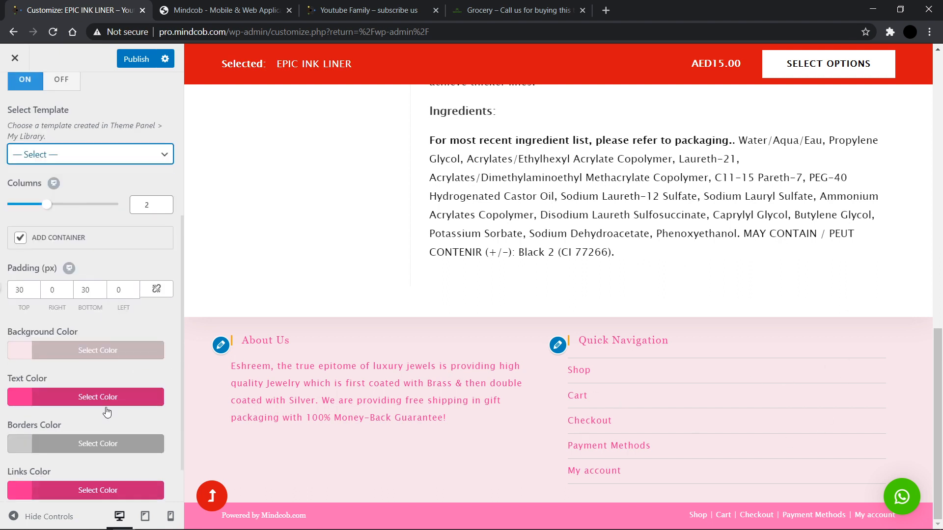
Step: Set the footer widgets to 1 column for mobile devices and publish the Customizer changes
{"action": "left_click", "coordinate": [172, 516]}
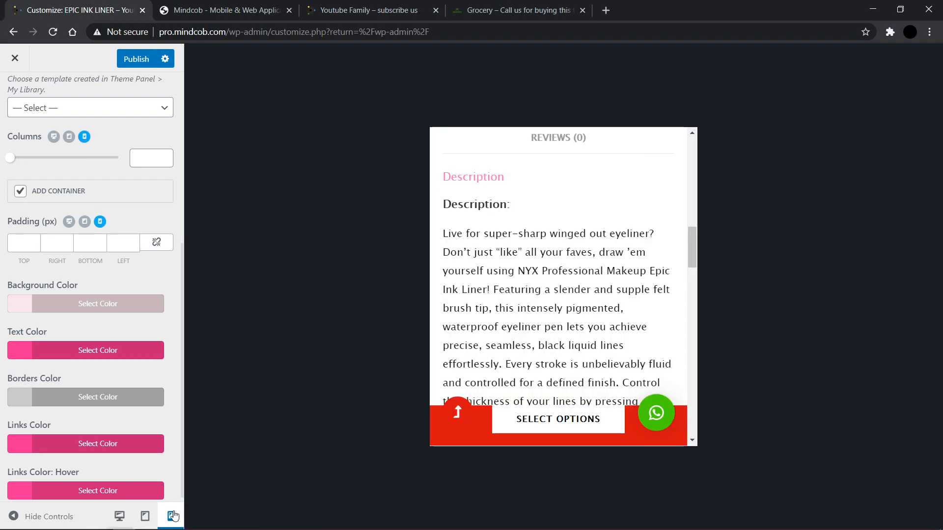
{"action": "left_click", "coordinate": [136, 159]}
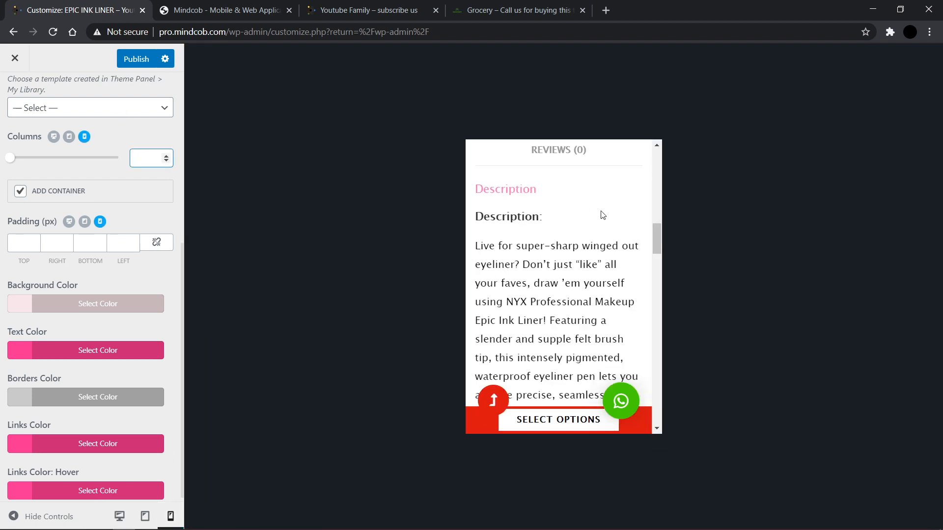
{"action": "scroll", "coordinate": [602, 215], "scroll_direction": "down", "scroll_amount": 15}
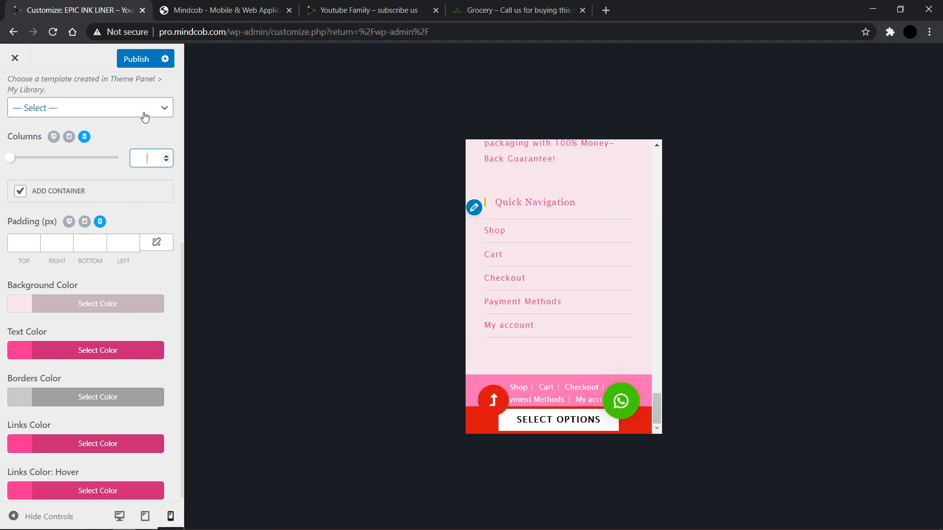
{"action": "type", "text": "2"}
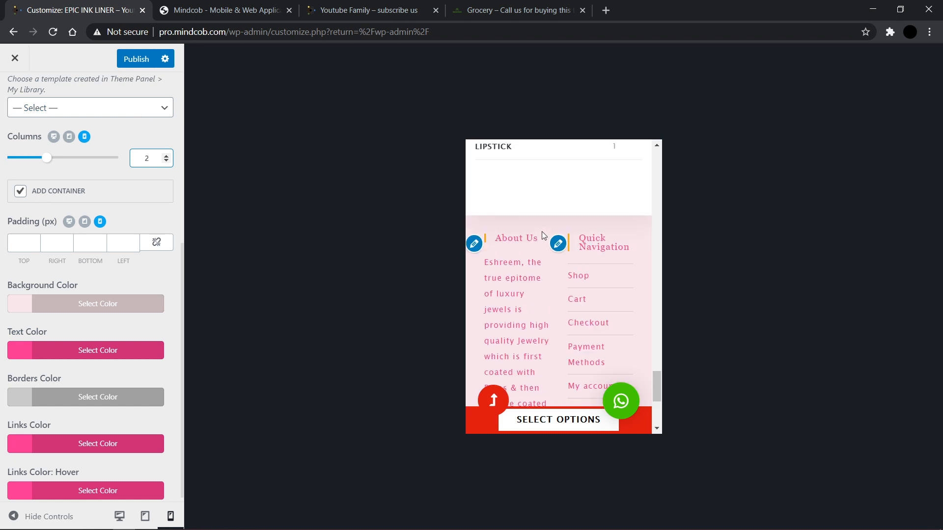
{"action": "key", "text": "BackSpace"}
{"action": "type", "text": "1"}
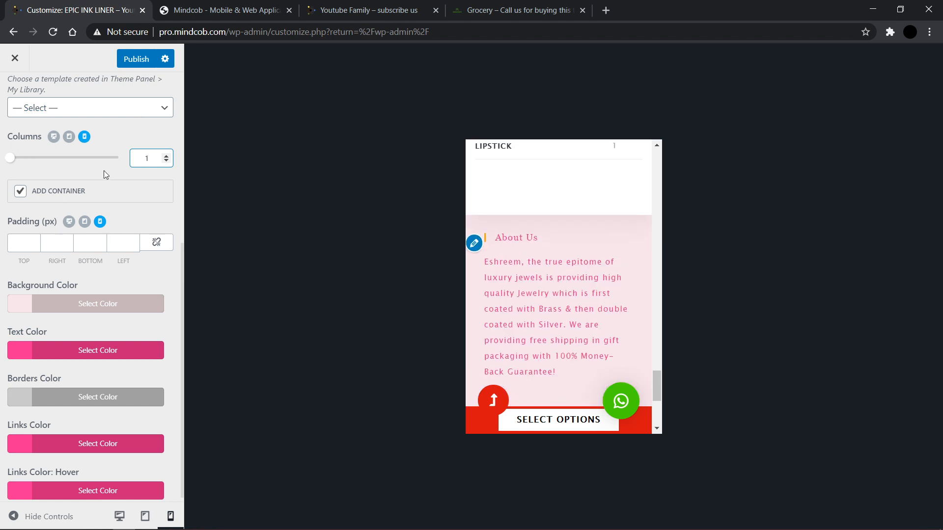
{"action": "left_click", "coordinate": [145, 54]}
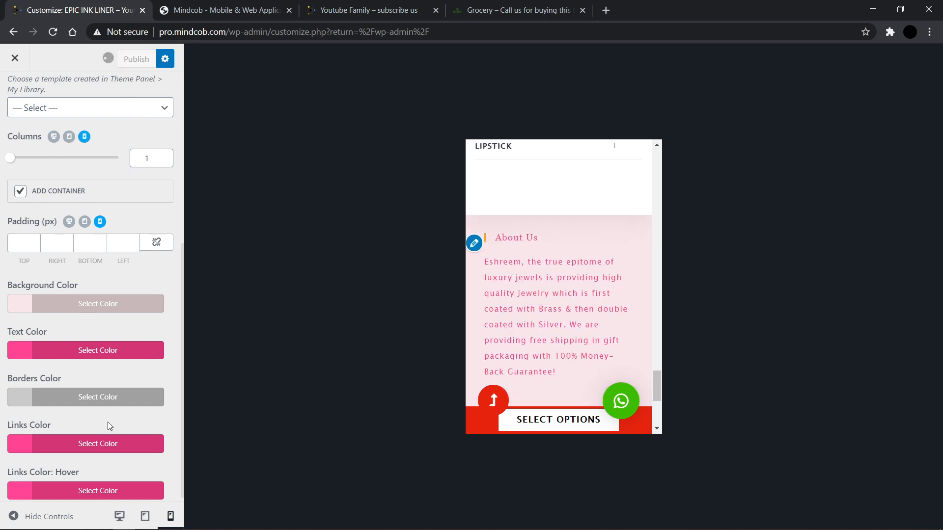
{"action": "left_click", "coordinate": [126, 518]}
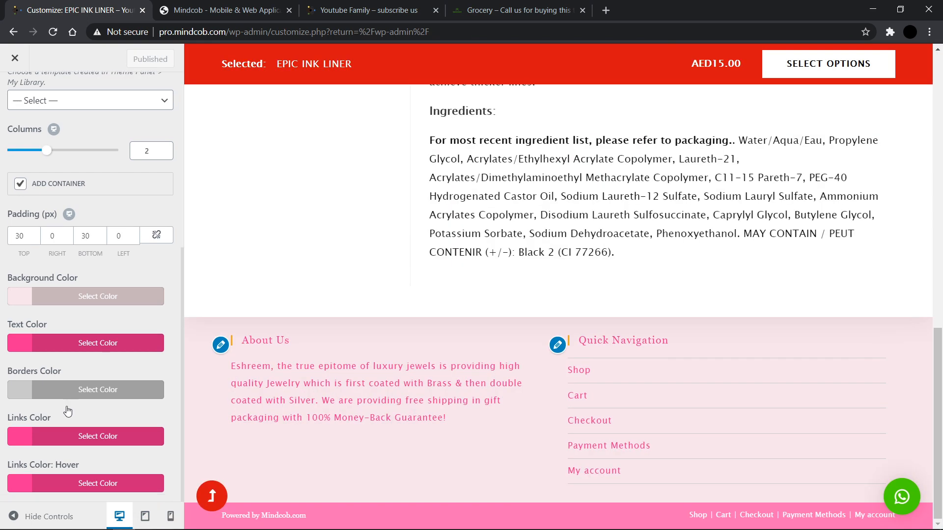
Step: Open the Footer Bottom section to review its copyright, padding and color settings
{"action": "scroll", "coordinate": [68, 411], "scroll_direction": "up", "scroll_amount": 6}
{"action": "left_click", "coordinate": [6, 92]}
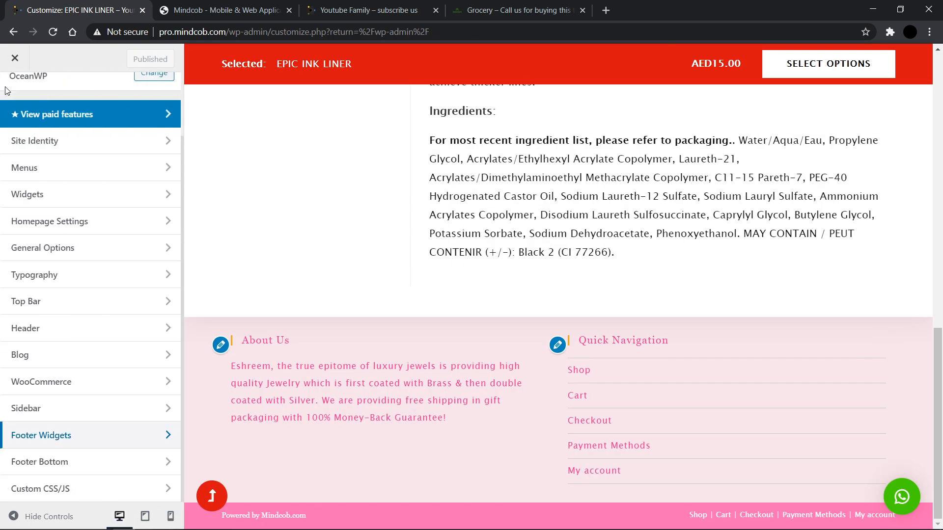
{"action": "left_click", "coordinate": [60, 460]}
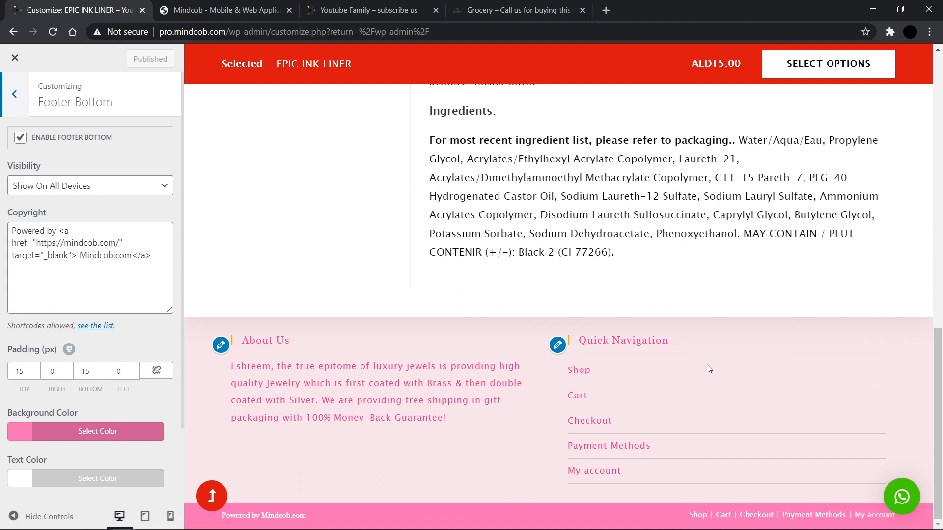
{"action": "scroll", "coordinate": [678, 177], "scroll_direction": "up", "scroll_amount": 2}
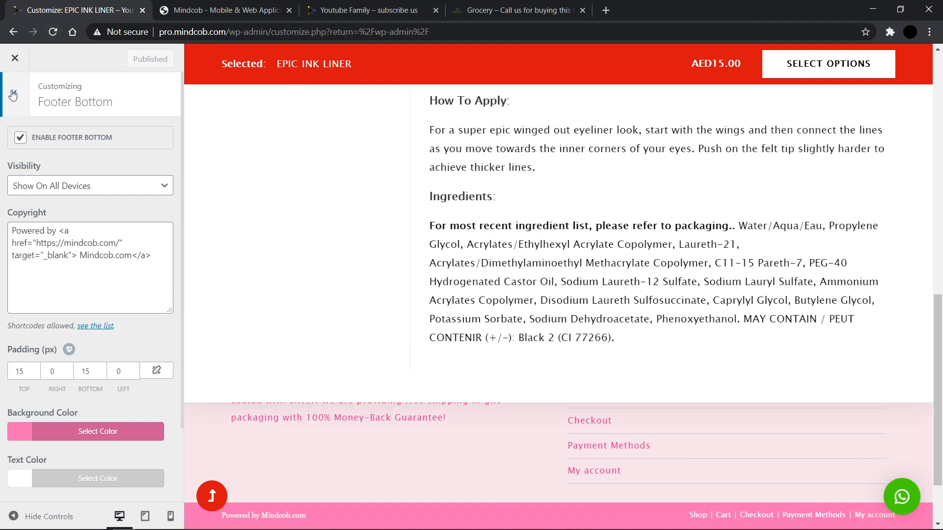
{"action": "left_click", "coordinate": [12, 95]}
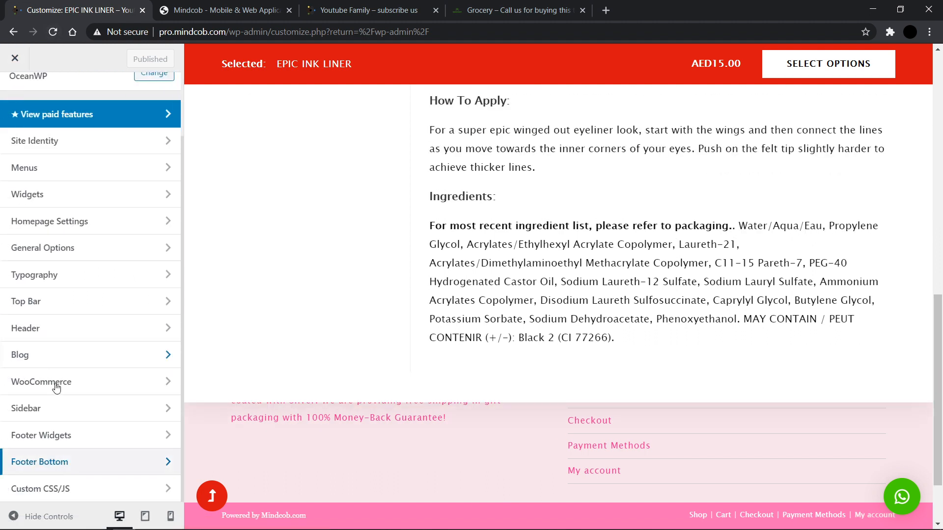
Step: Review the Custom CSS/JS code, then exit the Customizer to the WordPress dashboard
{"action": "left_click", "coordinate": [50, 491]}
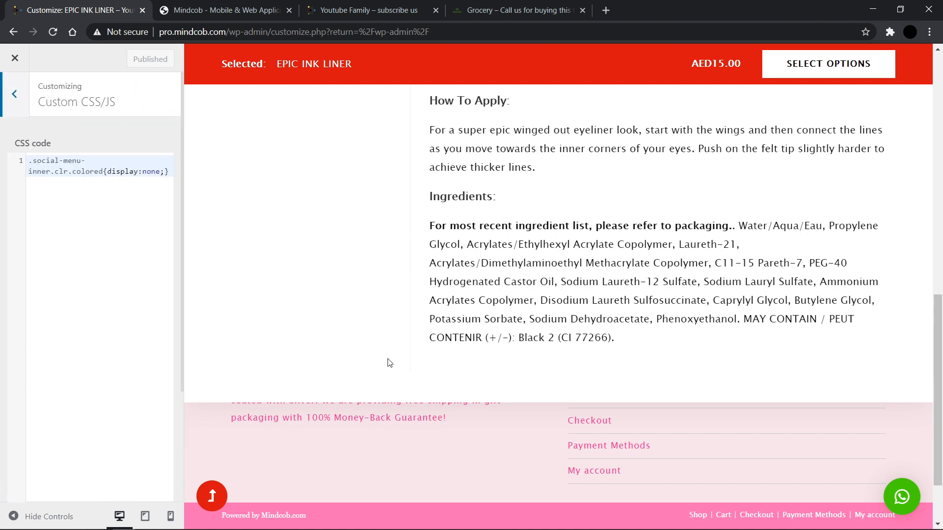
{"action": "scroll", "coordinate": [390, 363], "scroll_direction": "up", "scroll_amount": 15}
{"action": "left_click", "coordinate": [260, 88]}
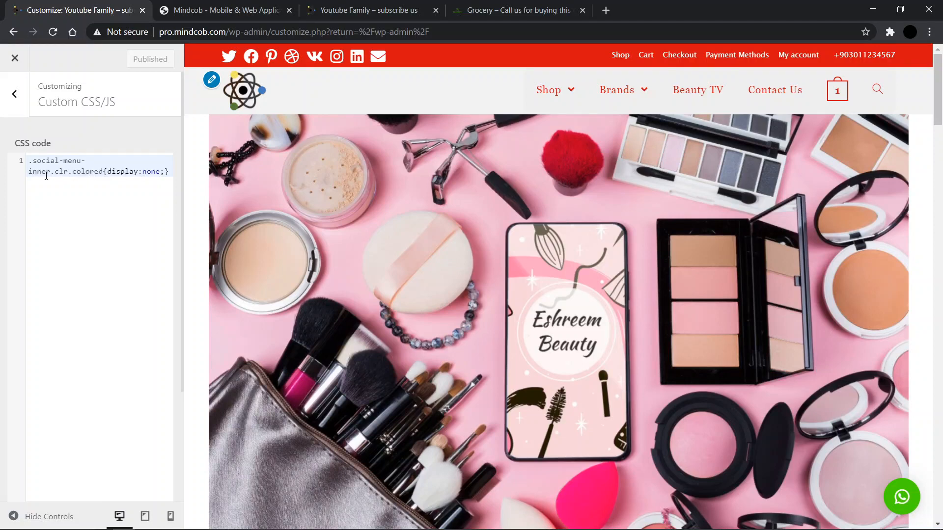
{"action": "left_click", "coordinate": [10, 101]}
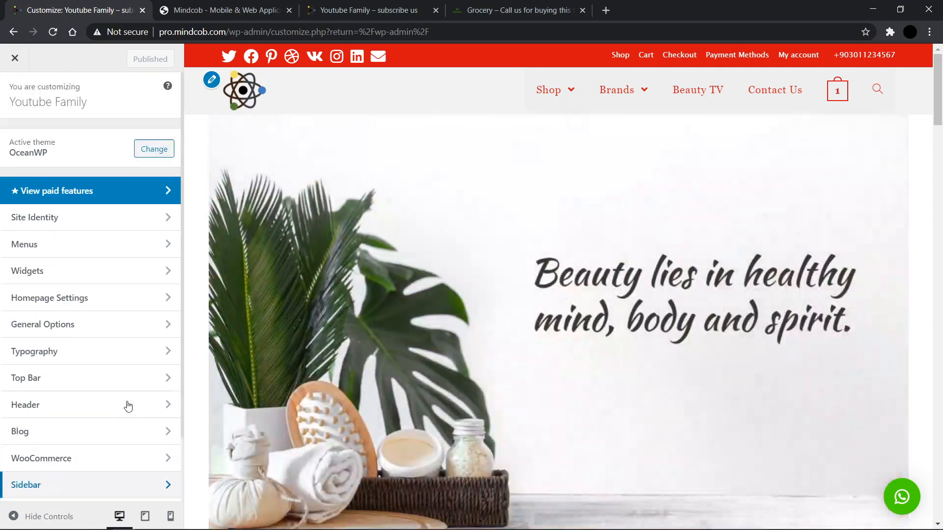
{"action": "scroll", "coordinate": [128, 405], "scroll_direction": "down", "scroll_amount": 2}
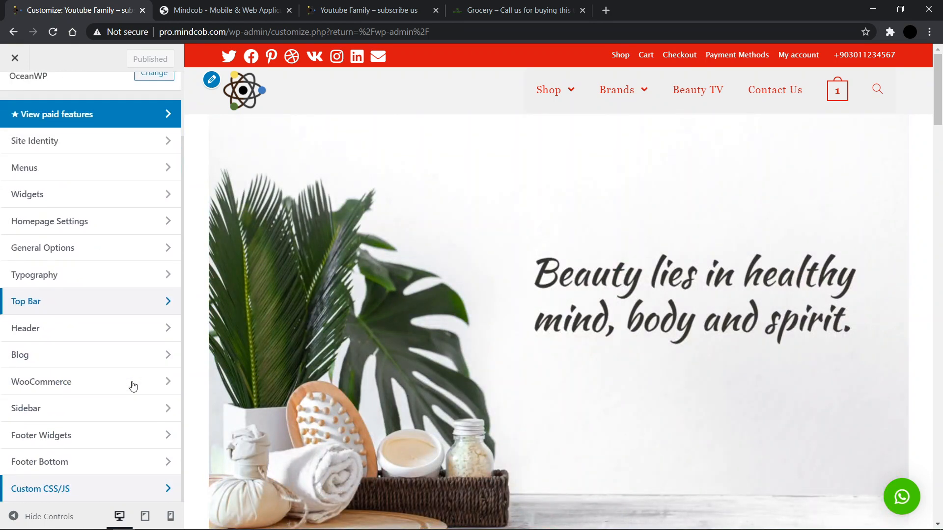
{"action": "left_click", "coordinate": [15, 58]}
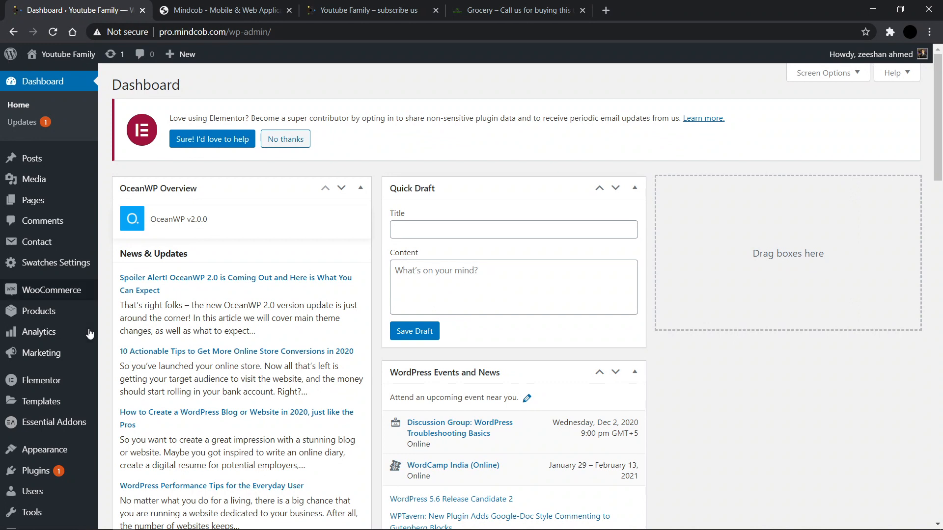
Step: Switch to the Mindcob website tab and browse its homepage, including the Free Audit popup
{"action": "mouse_move", "coordinate": [191, 528]}
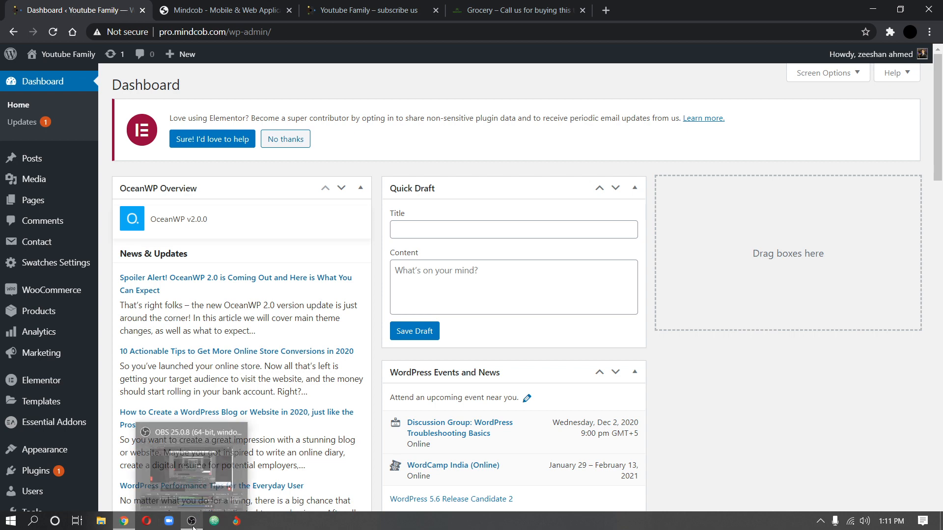
{"action": "mouse_move", "coordinate": [197, 499]}
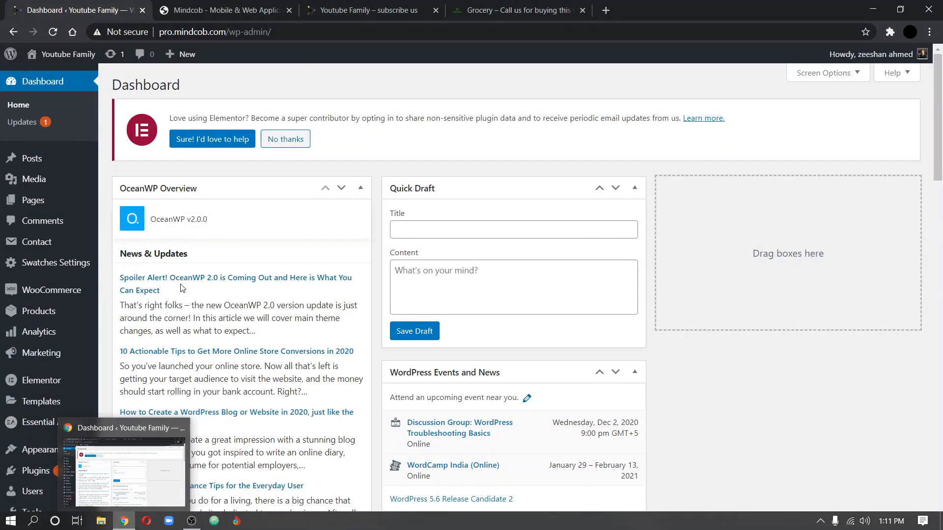
{"action": "left_click", "coordinate": [213, 4]}
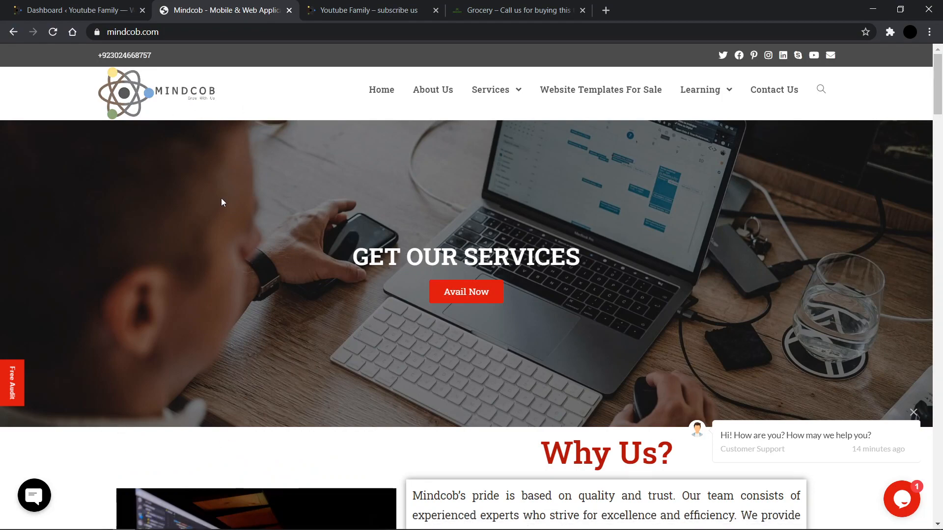
{"action": "scroll", "coordinate": [223, 199], "scroll_direction": "down", "scroll_amount": 10}
{"action": "scroll", "coordinate": [226, 203], "scroll_direction": "down", "scroll_amount": 3}
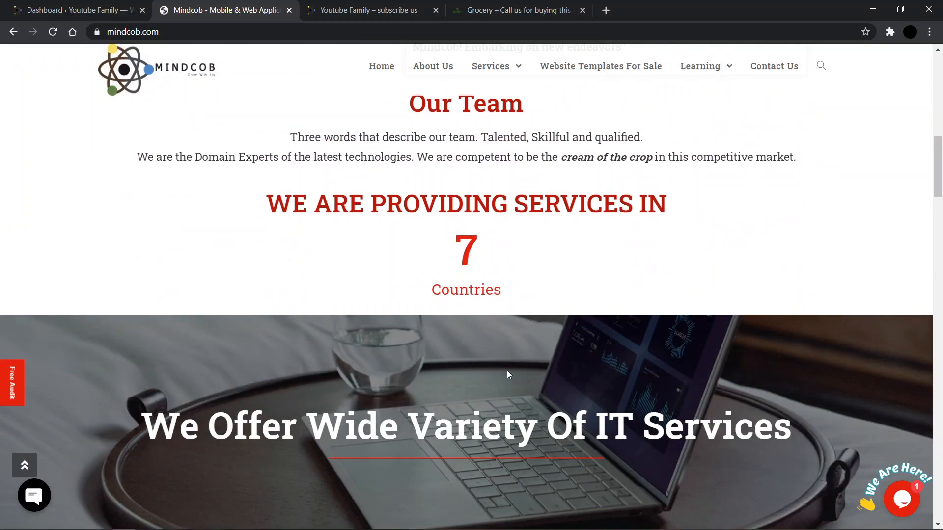
{"action": "scroll", "coordinate": [507, 371], "scroll_direction": "down", "scroll_amount": 15}
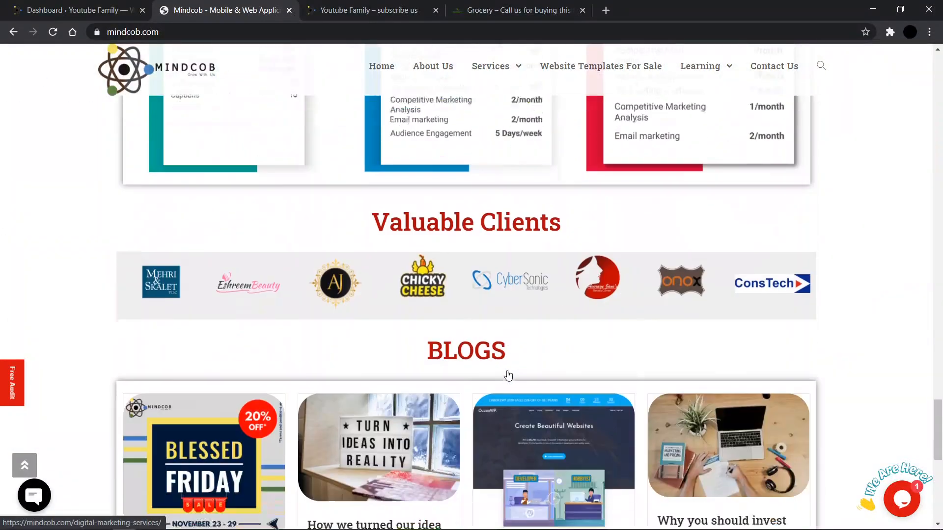
{"action": "scroll", "coordinate": [508, 375], "scroll_direction": "down", "scroll_amount": 8}
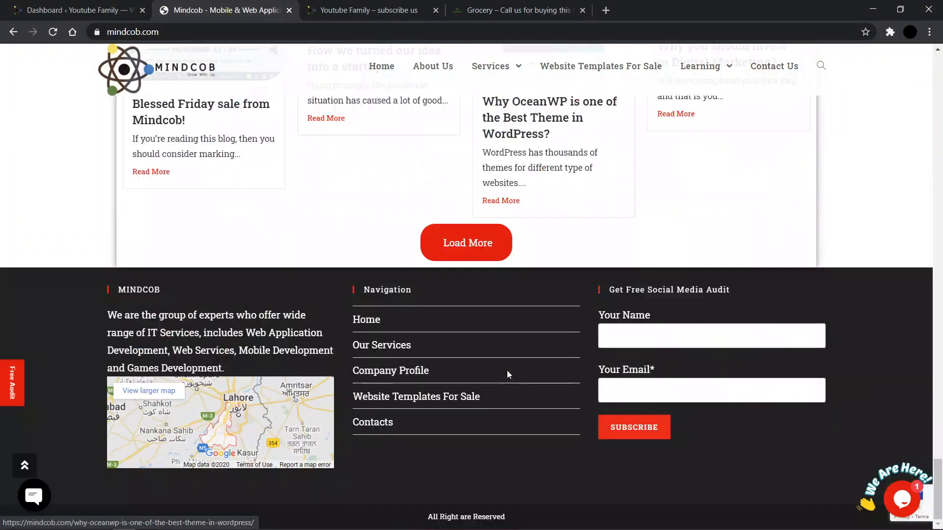
{"action": "left_click", "coordinate": [3, 397]}
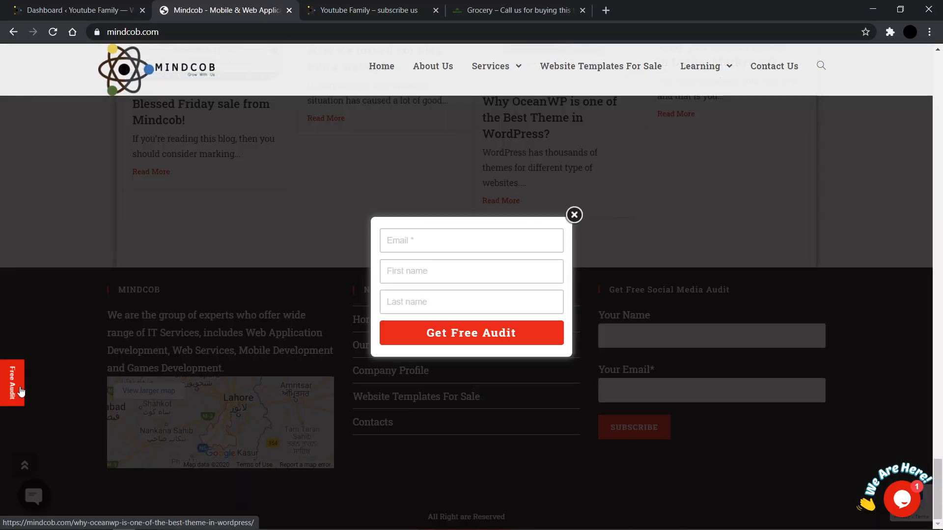
{"action": "left_click", "coordinate": [71, 276]}
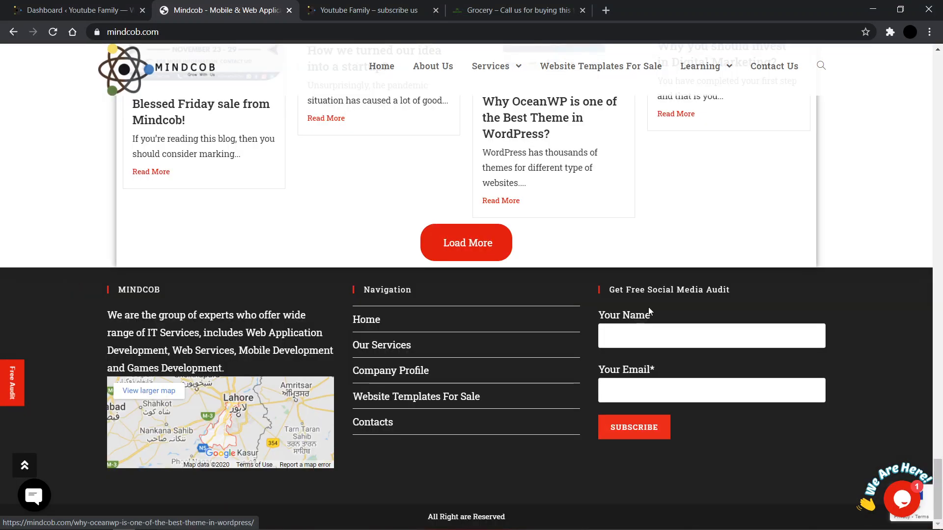
{"action": "scroll", "coordinate": [326, 337], "scroll_direction": "up", "scroll_amount": 8}
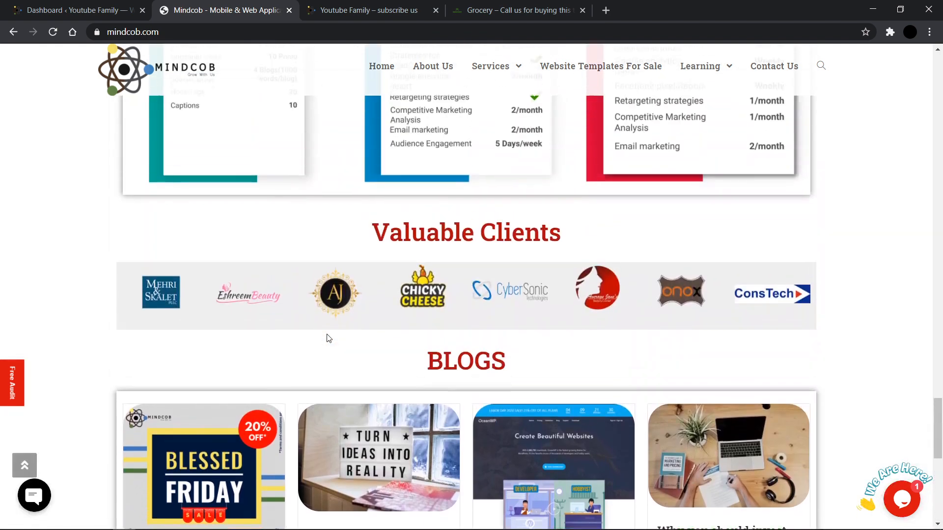
{"action": "scroll", "coordinate": [326, 337], "scroll_direction": "up", "scroll_amount": 3}
{"action": "scroll", "coordinate": [326, 337], "scroll_direction": "down", "scroll_amount": 2}
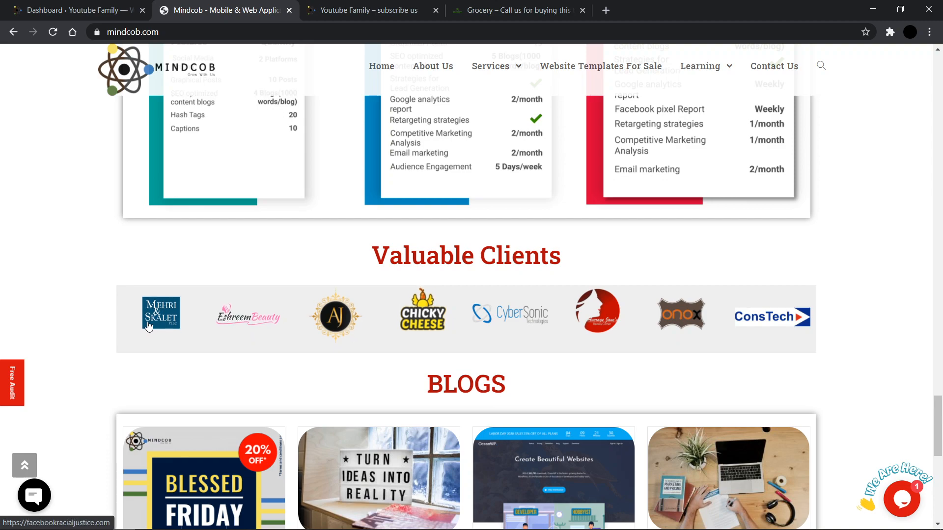
{"action": "scroll", "coordinate": [358, 312], "scroll_direction": "up", "scroll_amount": 20}
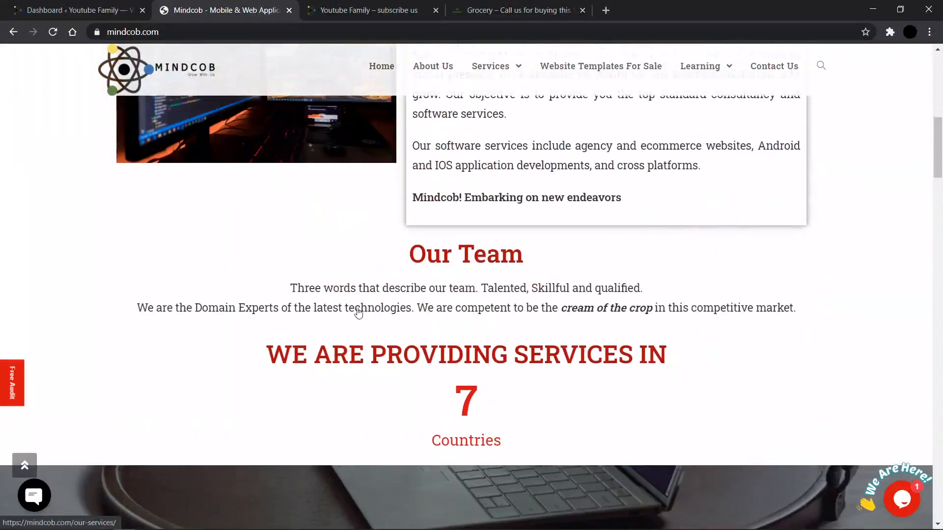
{"action": "scroll", "coordinate": [359, 313], "scroll_direction": "up", "scroll_amount": 3}
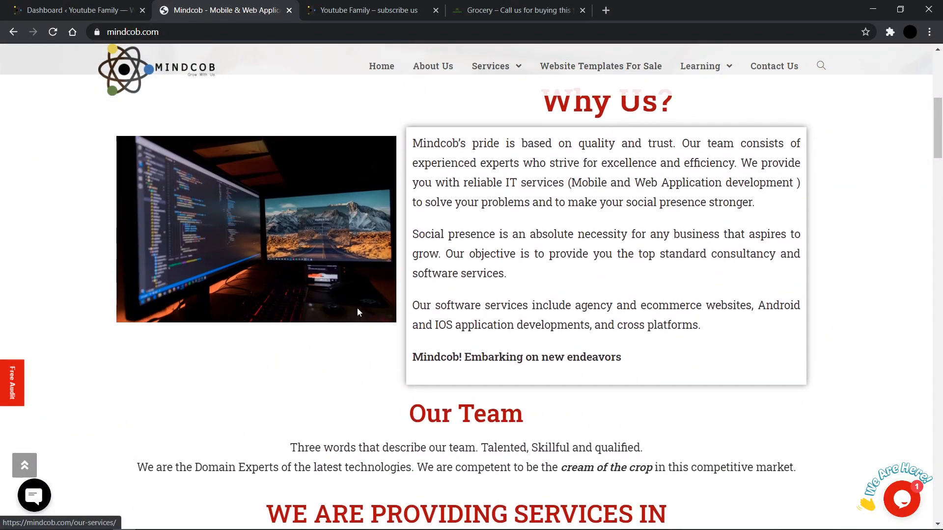
{"action": "scroll", "coordinate": [357, 311], "scroll_direction": "up", "scroll_amount": 7}
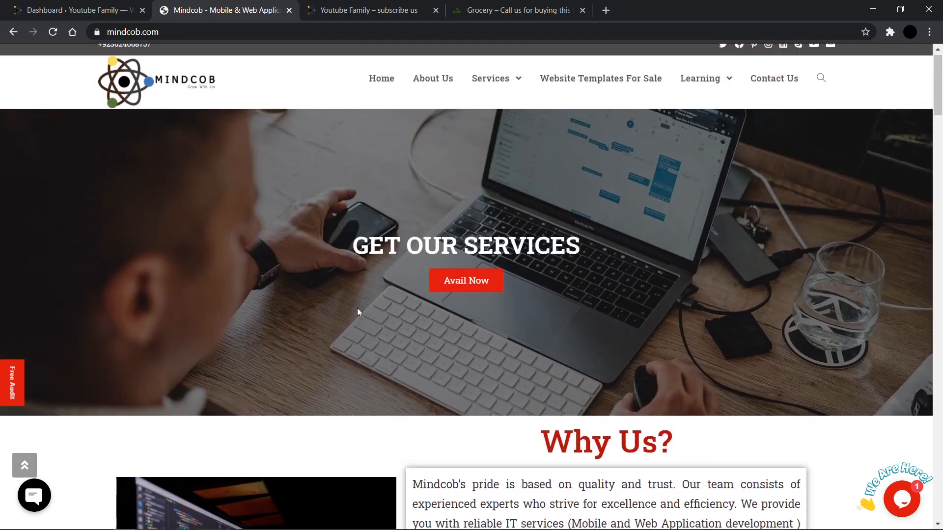
{"action": "scroll", "coordinate": [357, 312], "scroll_direction": "up", "scroll_amount": 1}
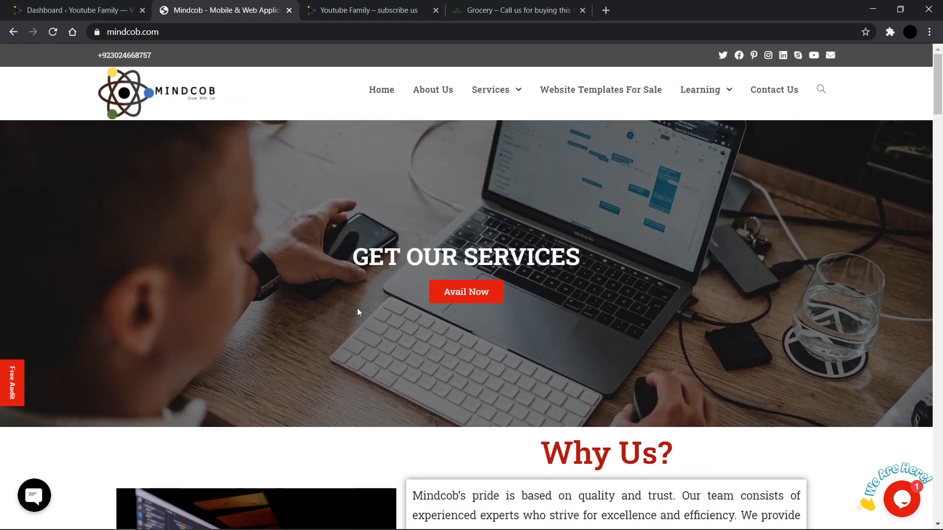
{"action": "scroll", "coordinate": [357, 309], "scroll_direction": "down", "scroll_amount": 4}
{"action": "scroll", "coordinate": [357, 309], "scroll_direction": "up", "scroll_amount": 4}
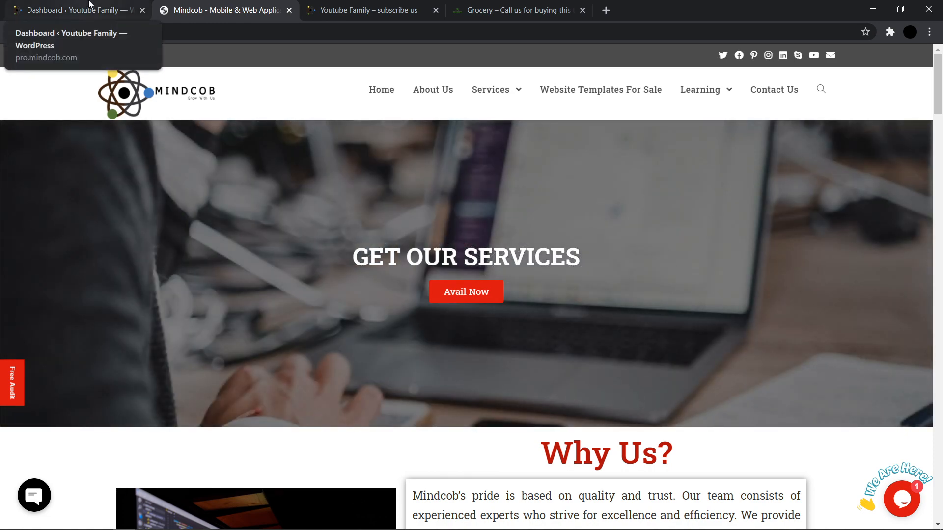
{"action": "mouse_move", "coordinate": [189, 524]}
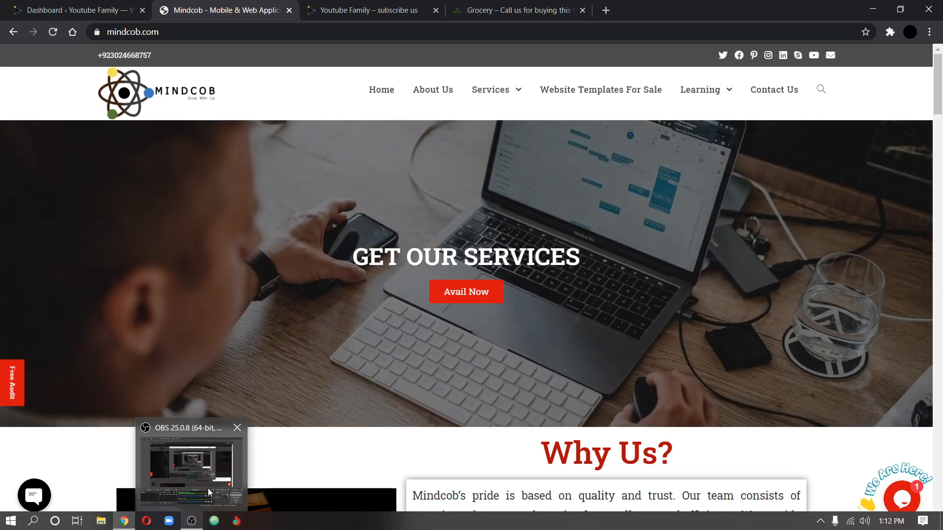
{"action": "left_click", "coordinate": [208, 488]}
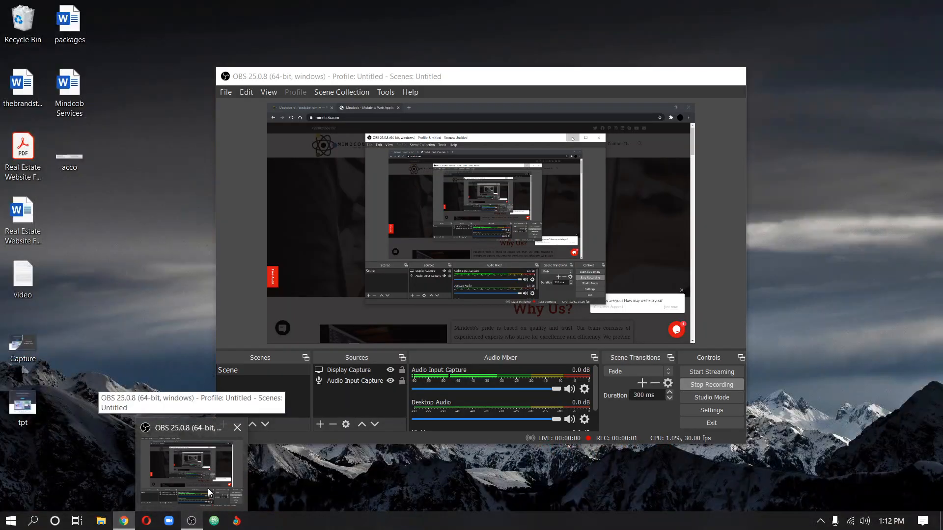
{"action": "left_click", "coordinate": [208, 491]}
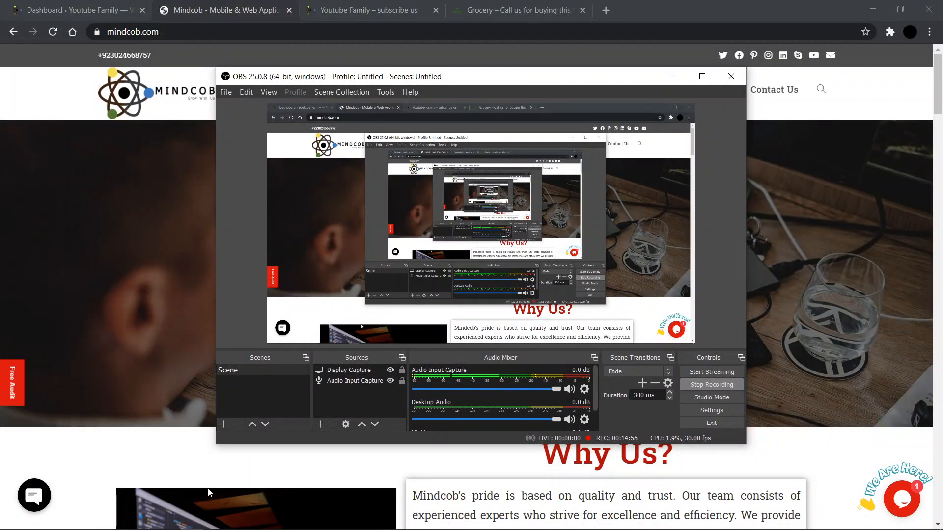